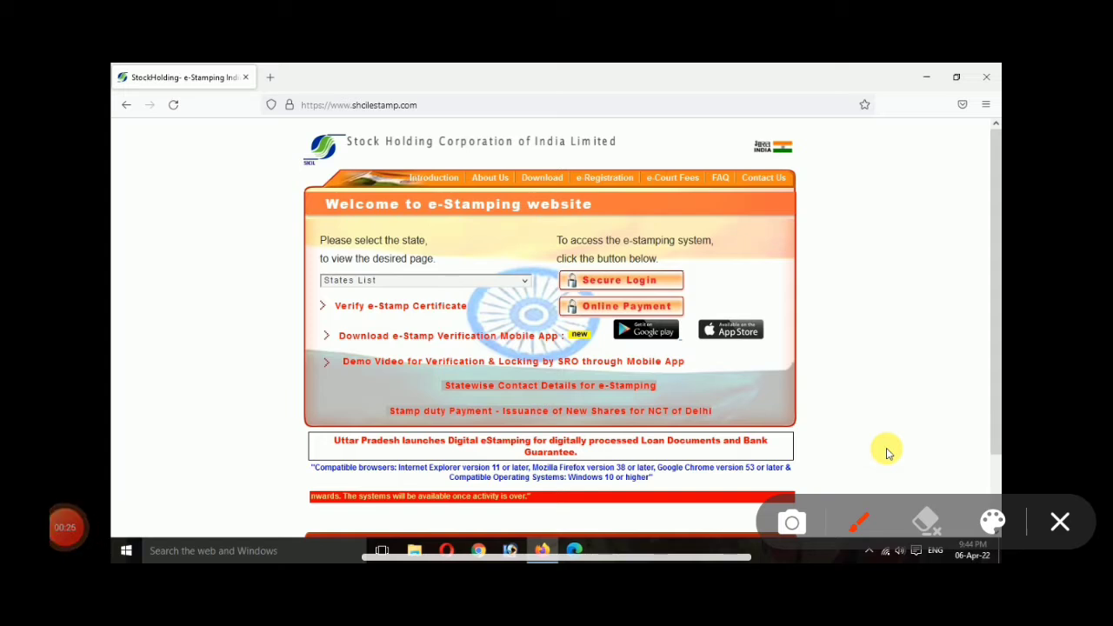
Step: Go to Online Payment on the SHCIL homepage to reach the e-Stamping Payment System sign-in page
{"action": "left_click_drag", "start_coordinate": [294, 328], "coordinate": [499, 311]}
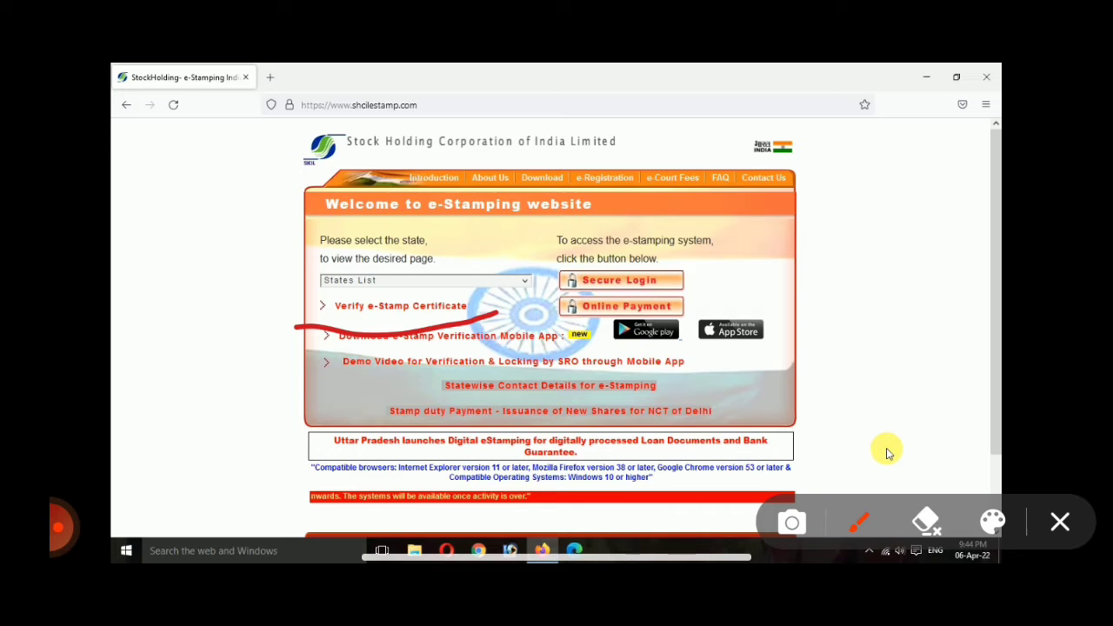
{"action": "mouse_move", "coordinate": [702, 264]}
{"action": "left_mouse_down"}
{"action": "mouse_move", "coordinate": [713, 273]}
{"action": "mouse_move", "coordinate": [759, 255]}
{"action": "left_mouse_up"}
{"action": "mouse_move", "coordinate": [561, 330]}
{"action": "left_mouse_down"}
{"action": "mouse_move", "coordinate": [692, 319]}
{"action": "mouse_move", "coordinate": [605, 257]}
{"action": "mouse_move", "coordinate": [565, 352]}
{"action": "left_mouse_up"}
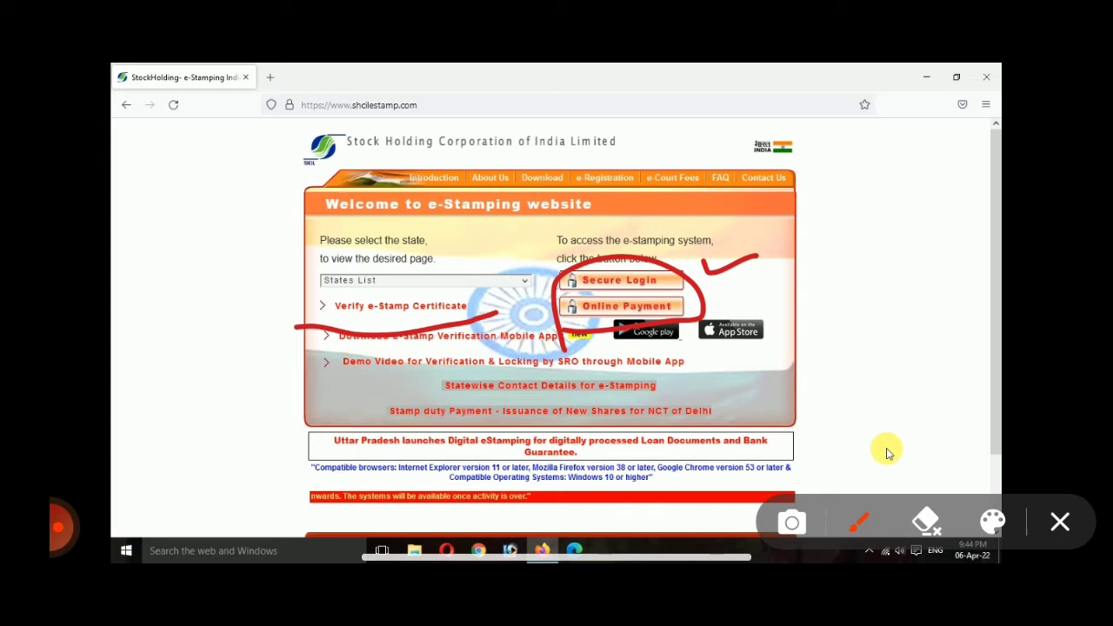
{"action": "left_click_drag", "start_coordinate": [228, 308], "coordinate": [325, 306]}
{"action": "left_click_drag", "start_coordinate": [287, 268], "coordinate": [330, 307]}
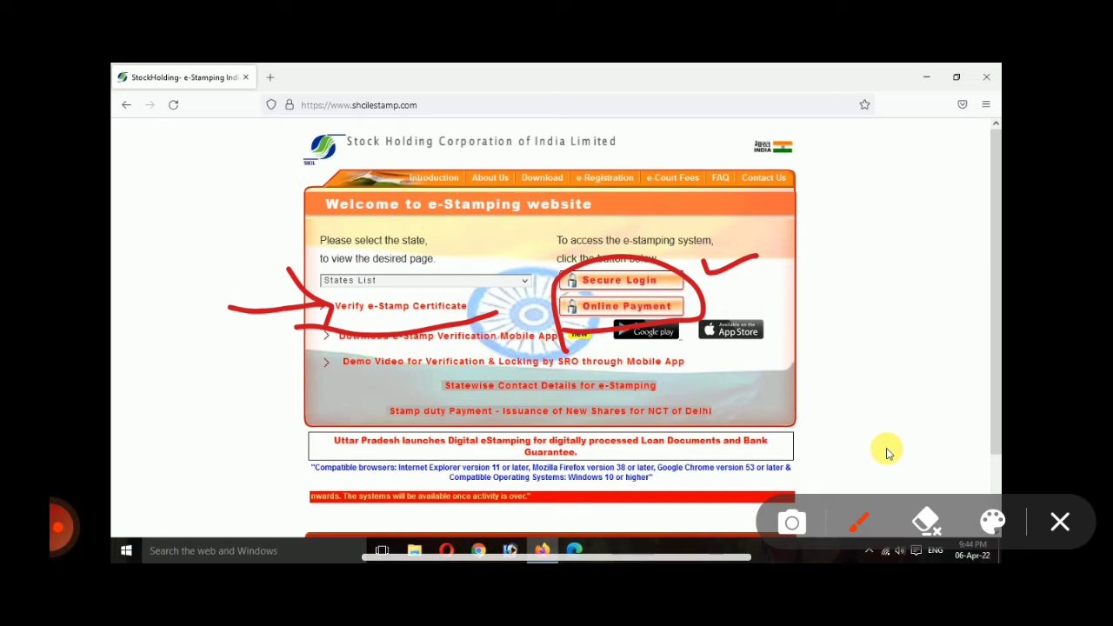
{"action": "left_click_drag", "start_coordinate": [302, 239], "coordinate": [370, 278]}
{"action": "left_click_drag", "start_coordinate": [372, 232], "coordinate": [383, 295]}
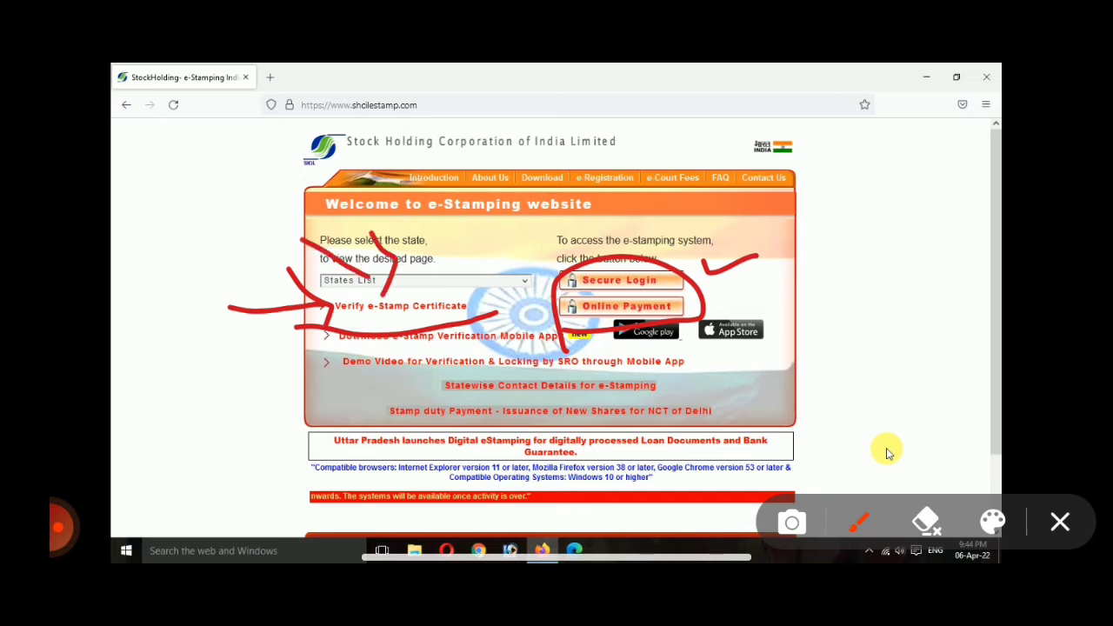
{"action": "left_click", "coordinate": [1061, 522]}
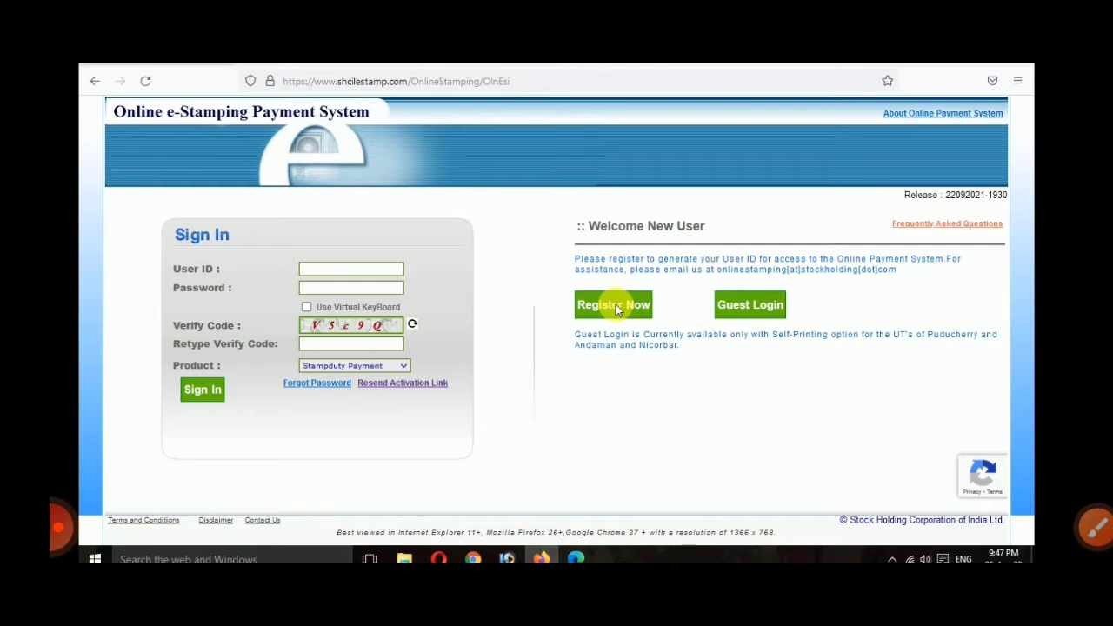
Step: Open the new user registration form and enter a user ID
{"action": "left_click", "coordinate": [615, 306]}
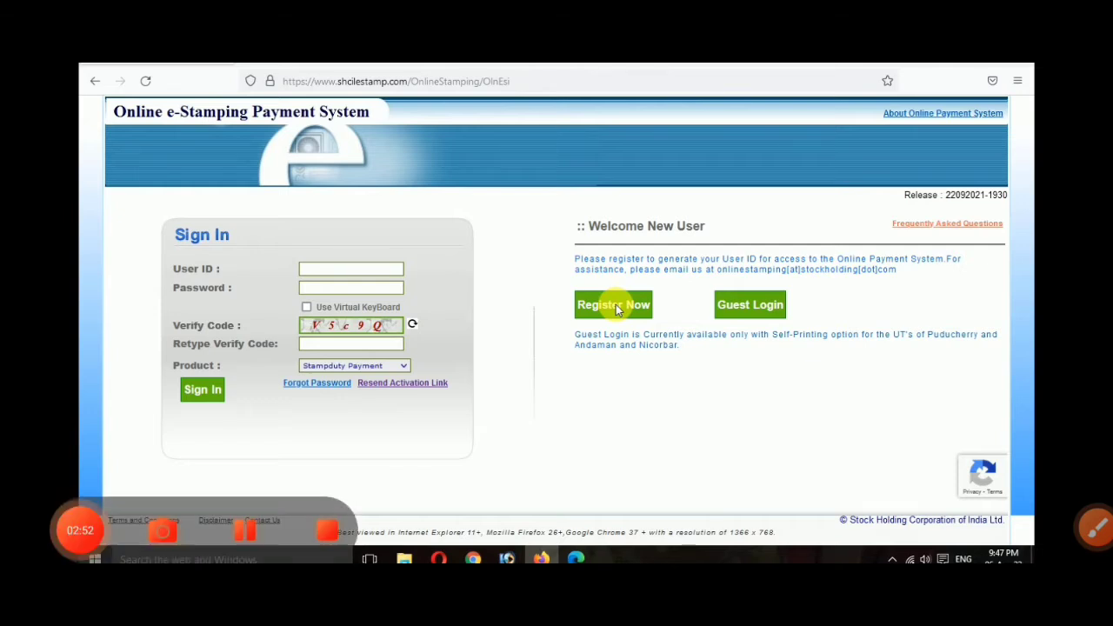
{"action": "scroll", "coordinate": [750, 330], "scroll_direction": "down", "scroll_amount": 1}
{"action": "scroll", "coordinate": [749, 331], "scroll_direction": "up", "scroll_amount": 1}
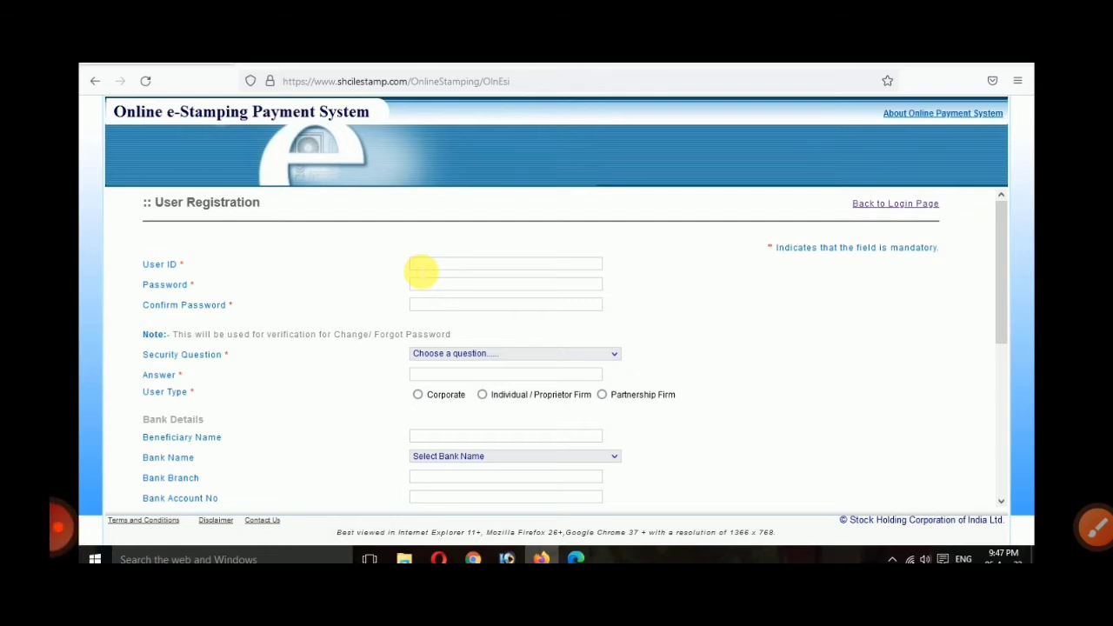
{"action": "left_click", "coordinate": [421, 267]}
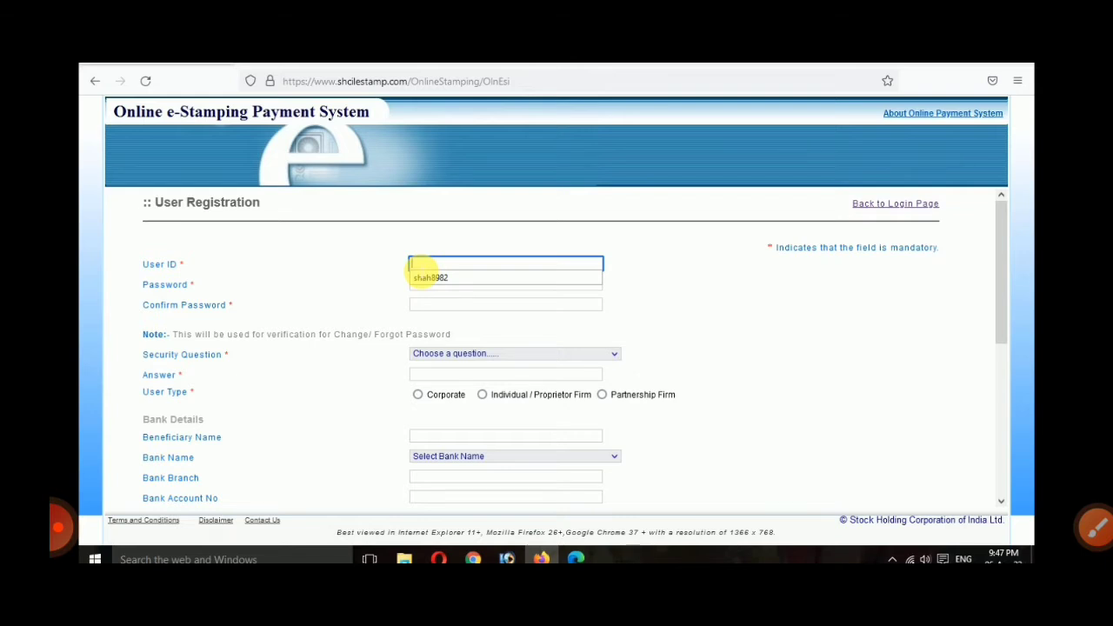
{"action": "type", "text": "s"}
{"action": "key", "text": "BackSpace"}
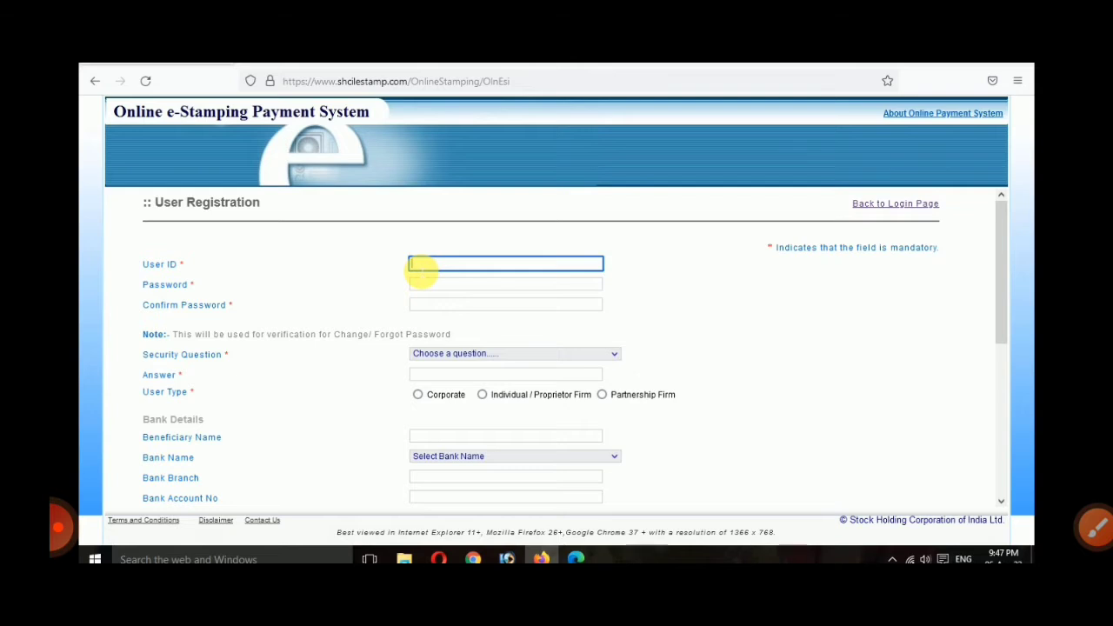
{"action": "type", "text": "tak123"}
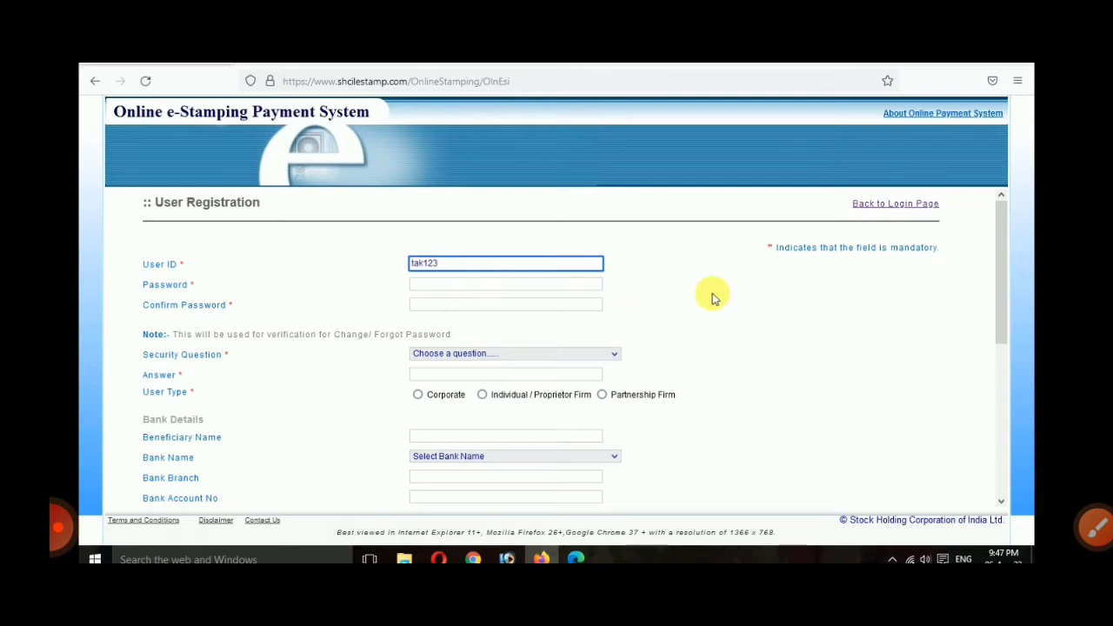
Step: Enter a strong account password and confirm it
{"action": "key", "text": "Tab"}
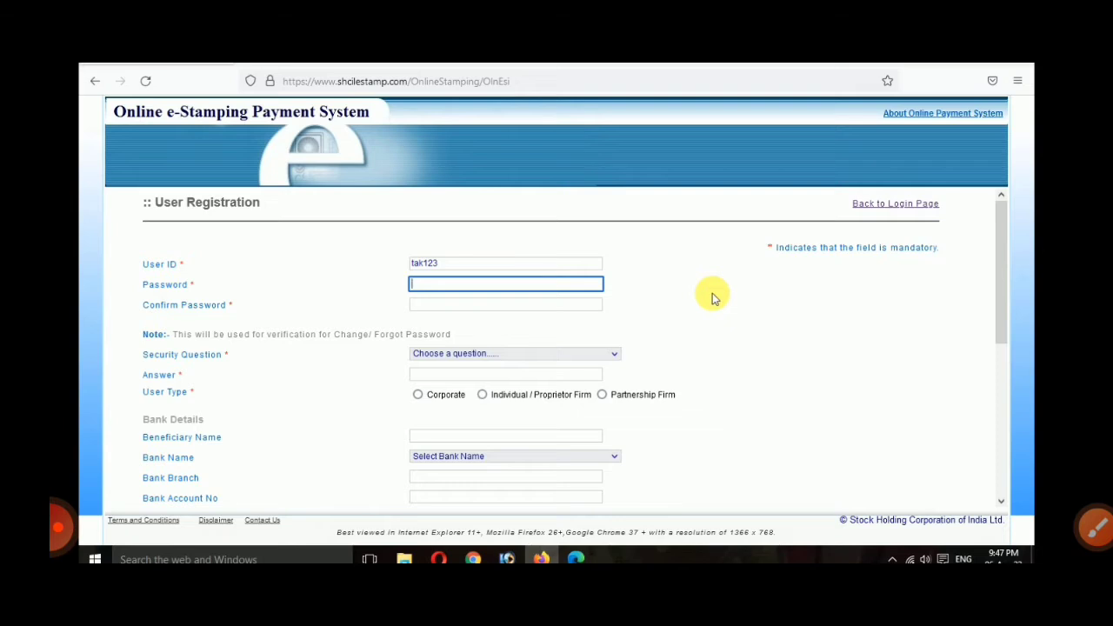
{"action": "type", "text": "••••••••"}
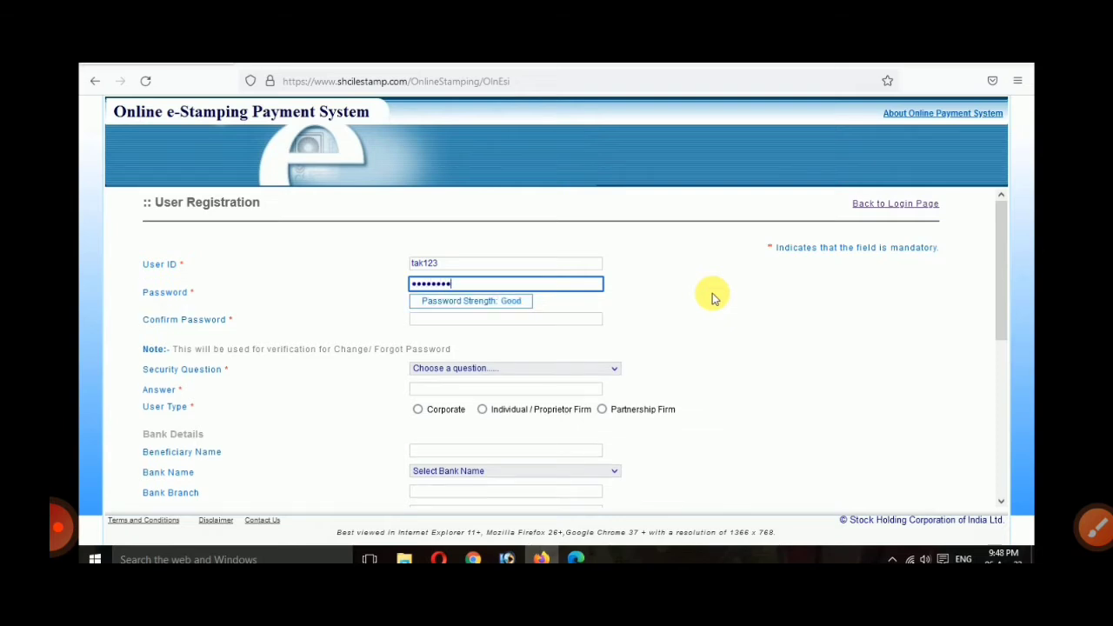
{"action": "type", "text": "•••"}
{"action": "key", "text": "Tab"}
{"action": "type", "text": "•"}
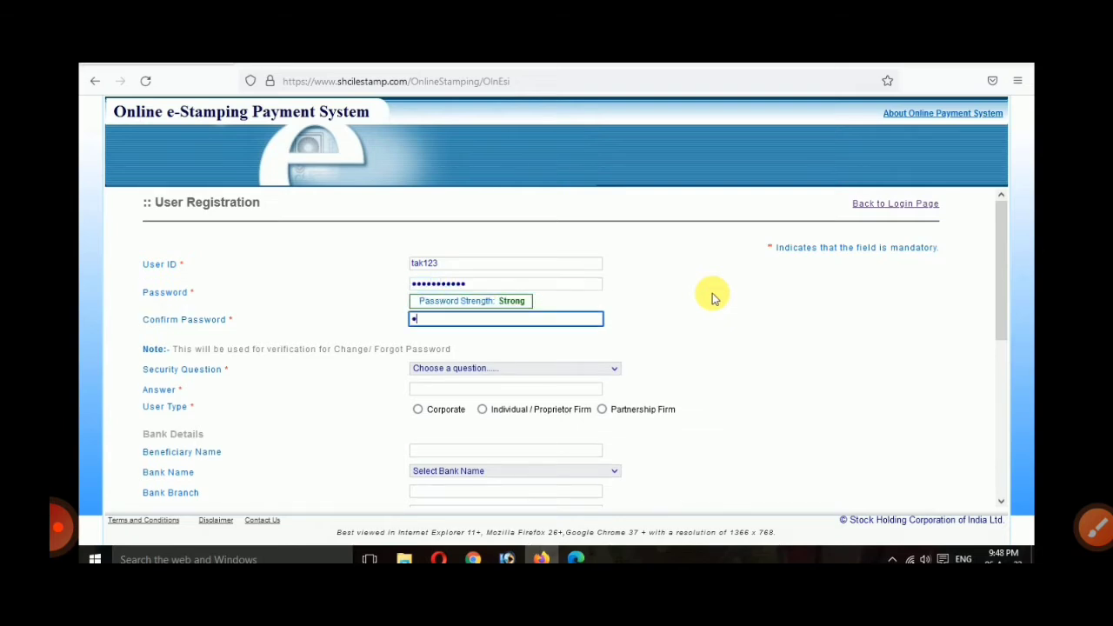
{"action": "type", "text": "••••••••••"}
{"action": "left_click", "coordinate": [712, 299]}
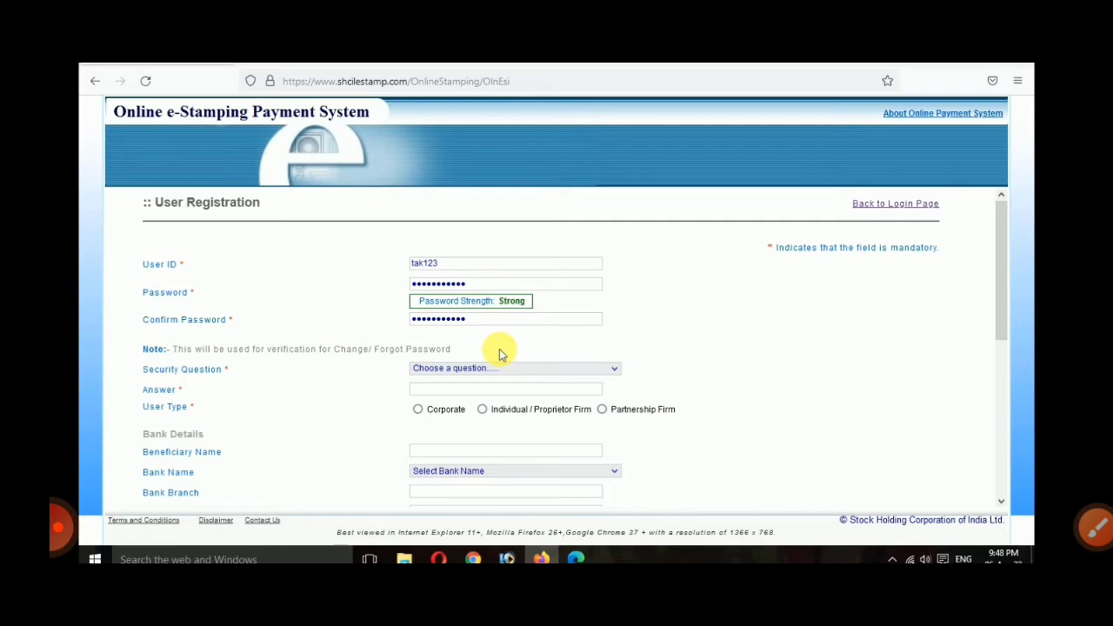
Step: Pick 'What is your Birth Place?' as security question, answer it, and select Individual / Proprietor Firm
{"action": "left_click", "coordinate": [470, 369]}
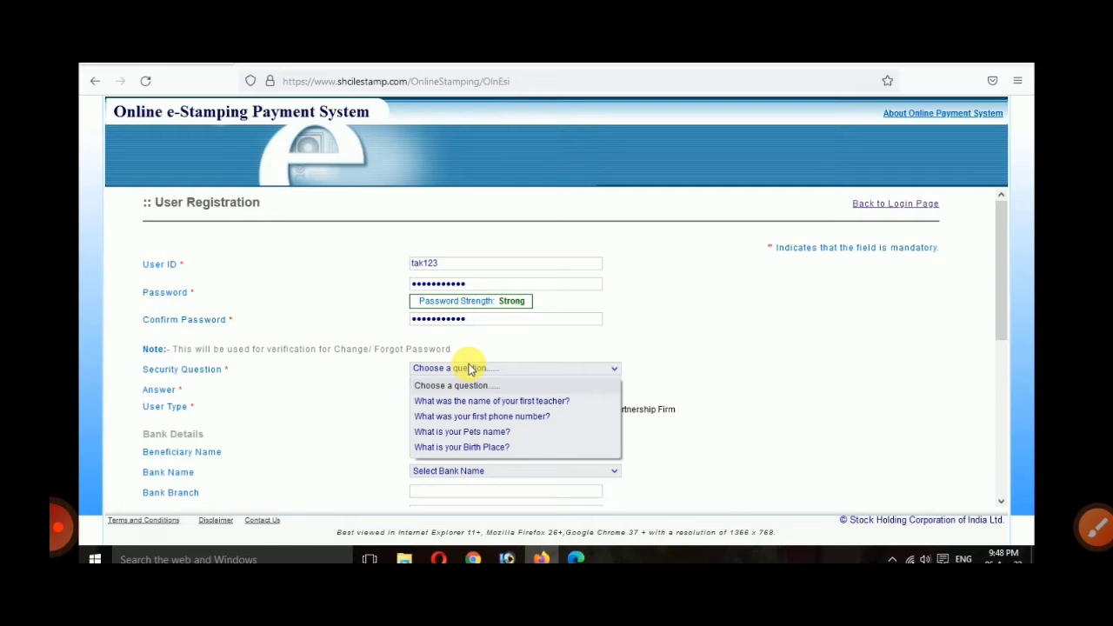
{"action": "left_click", "coordinate": [472, 447]}
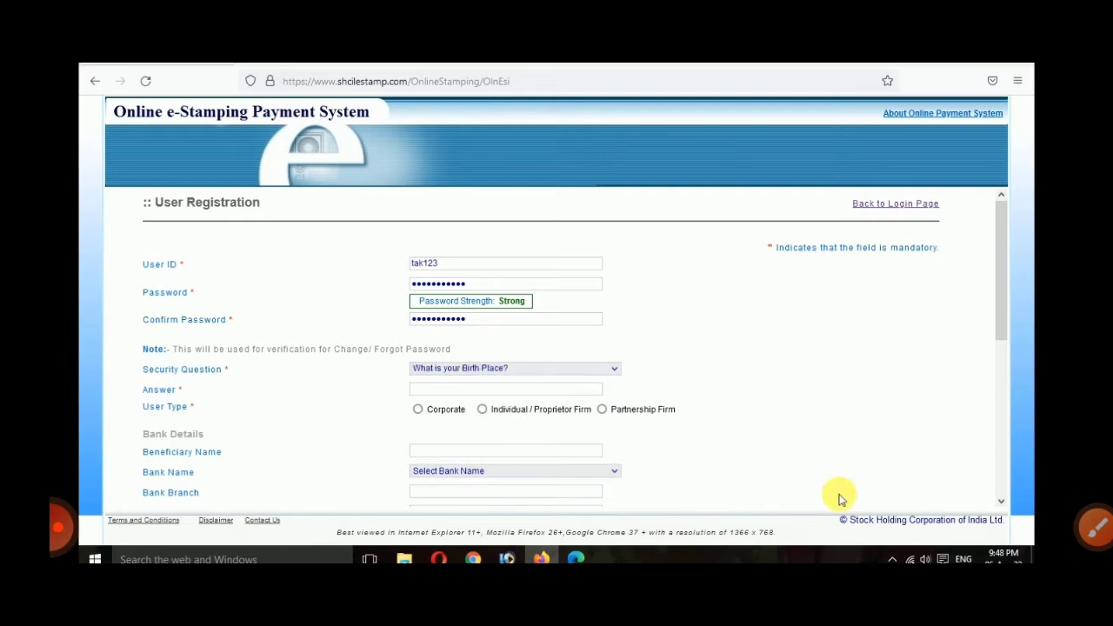
{"action": "left_click", "coordinate": [531, 368]}
{"action": "left_click", "coordinate": [531, 368]}
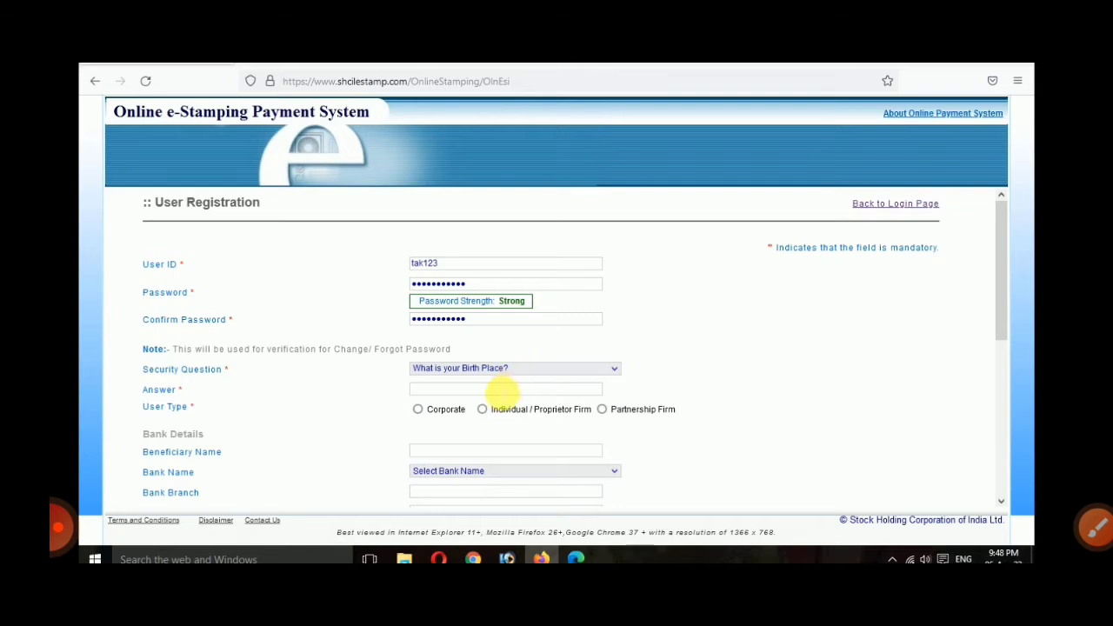
{"action": "left_click", "coordinate": [503, 392]}
{"action": "type", "text": "sin"}
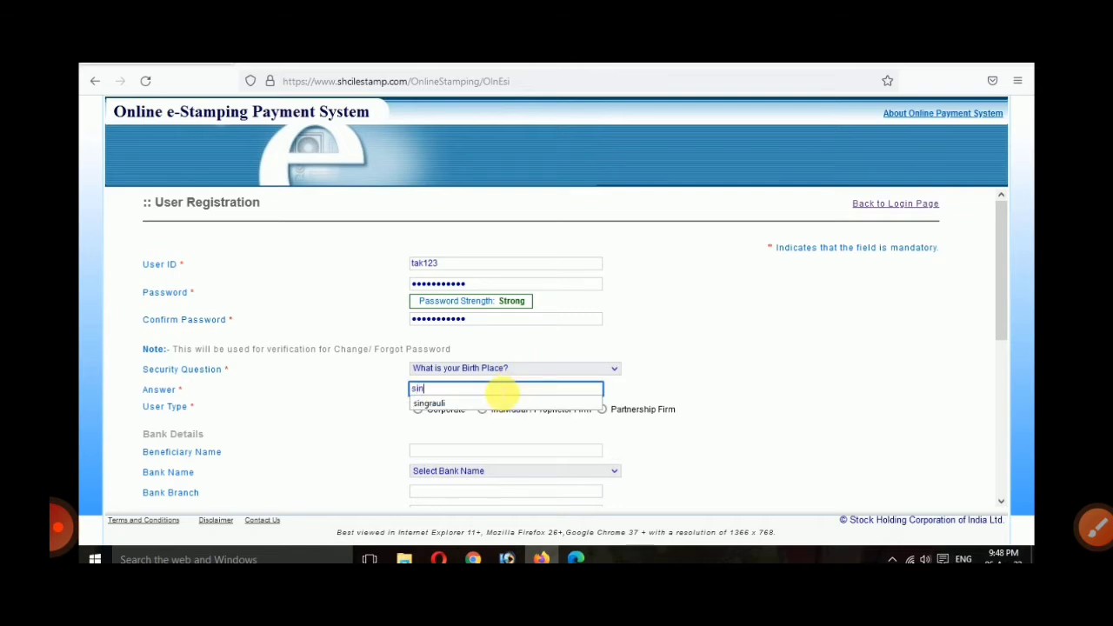
{"action": "type", "text": "grauli"}
{"action": "left_click", "coordinate": [482, 404]}
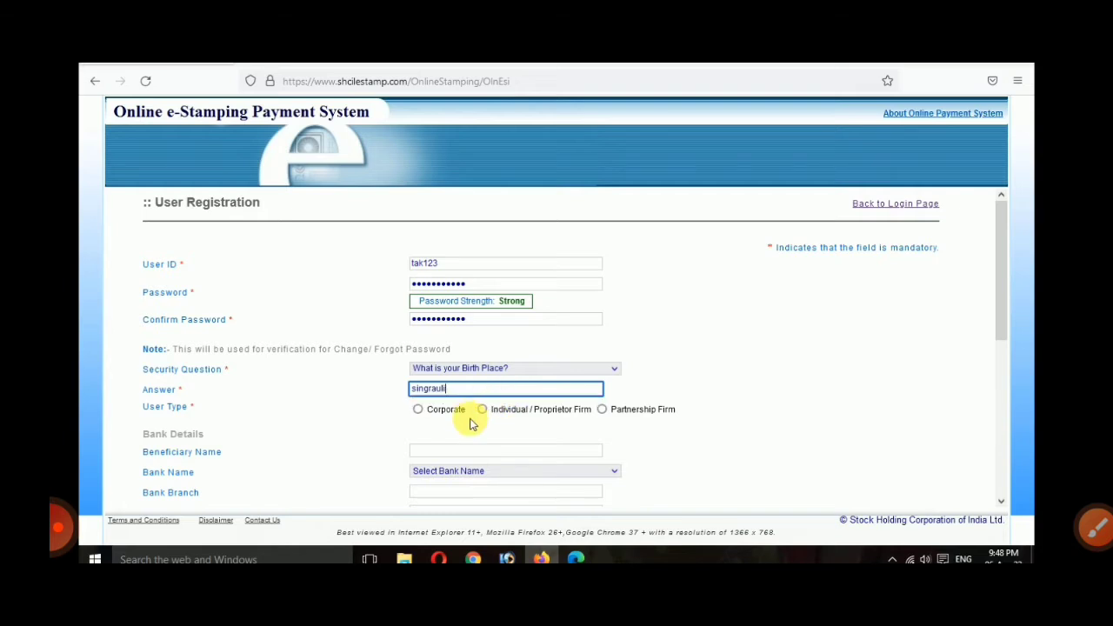
{"action": "scroll", "coordinate": [471, 423], "scroll_direction": "down", "scroll_amount": 1}
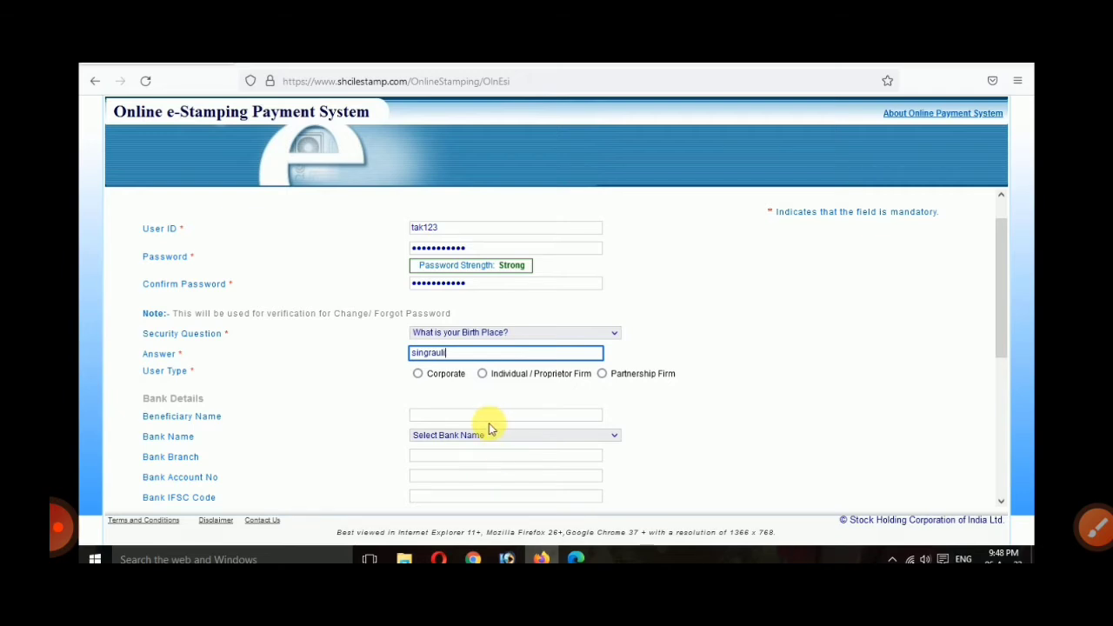
{"action": "left_click", "coordinate": [483, 375]}
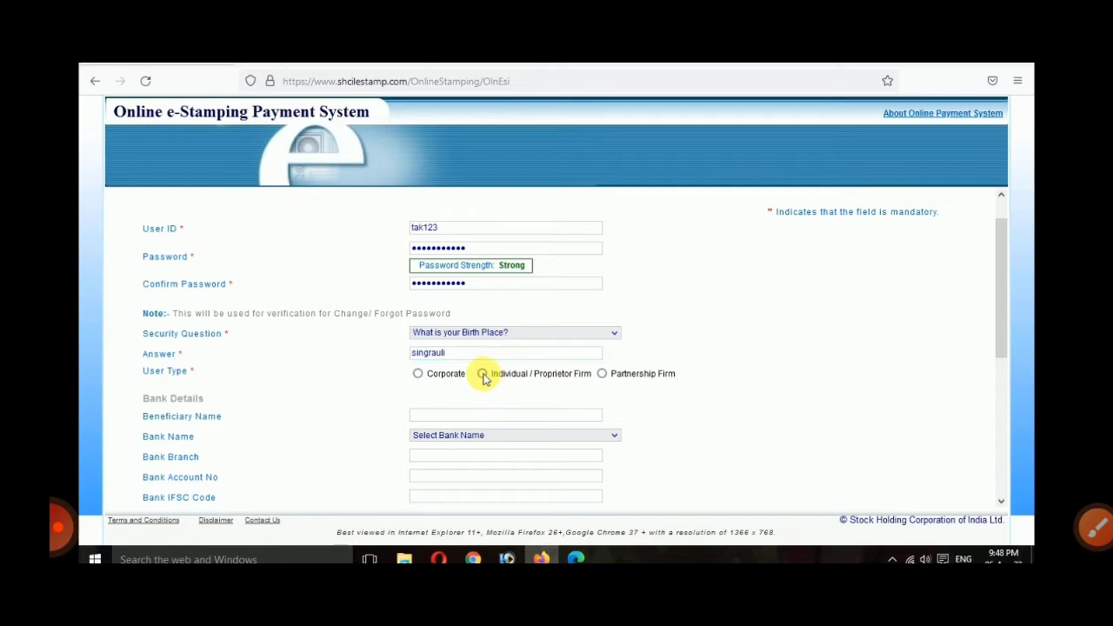
Step: Fill in the applicant's first and last name and set gender to Male
{"action": "scroll", "coordinate": [861, 431], "scroll_direction": "down", "scroll_amount": 1}
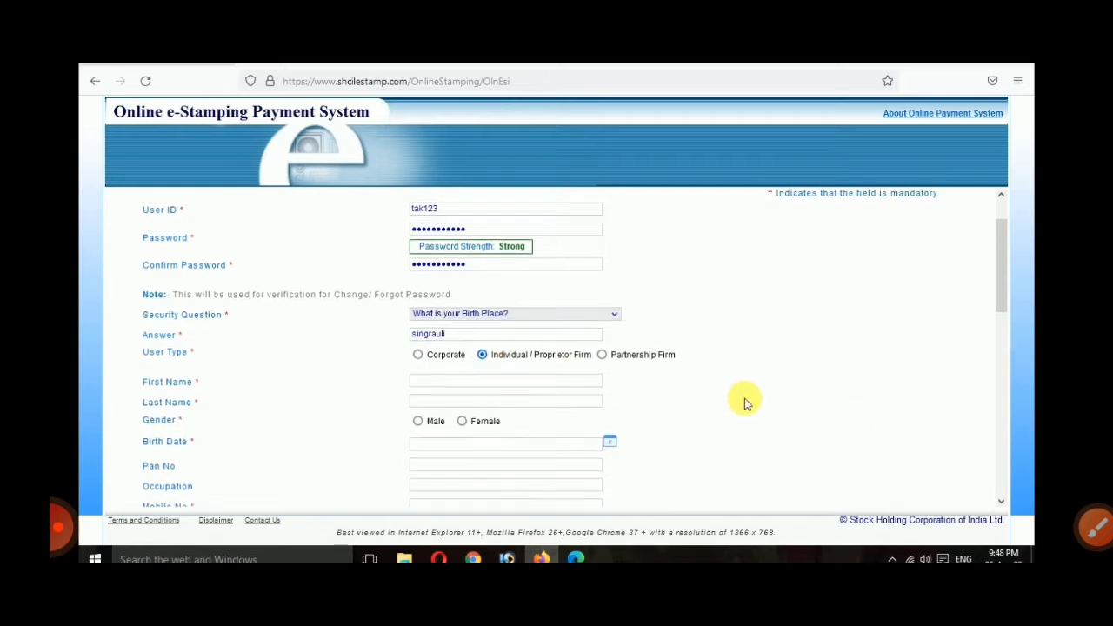
{"action": "left_click", "coordinate": [580, 376]}
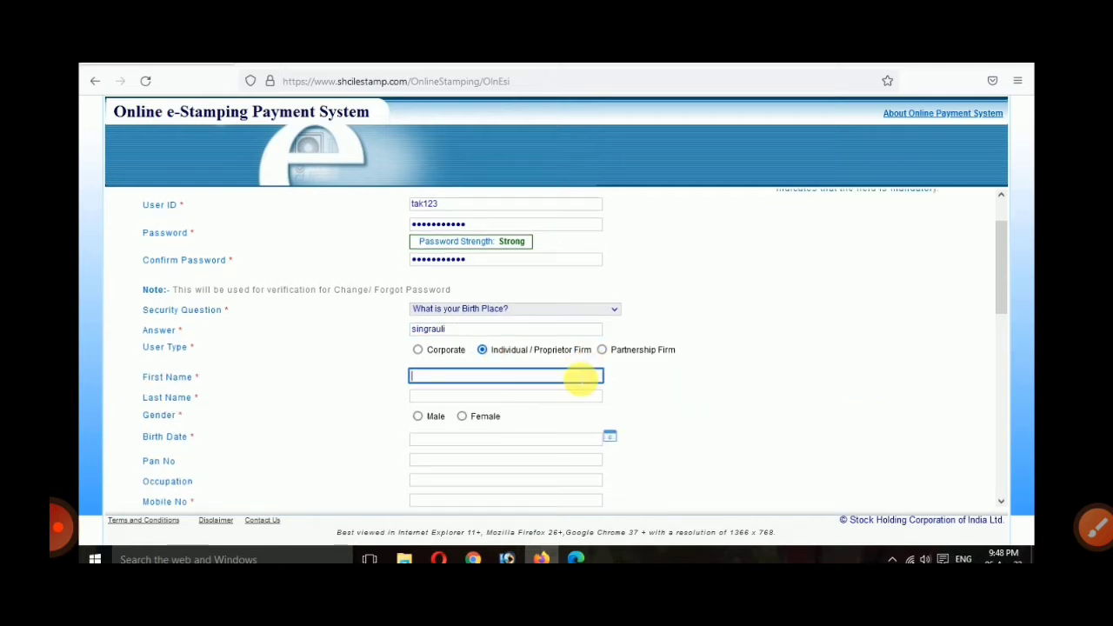
{"action": "type", "text": "aji"}
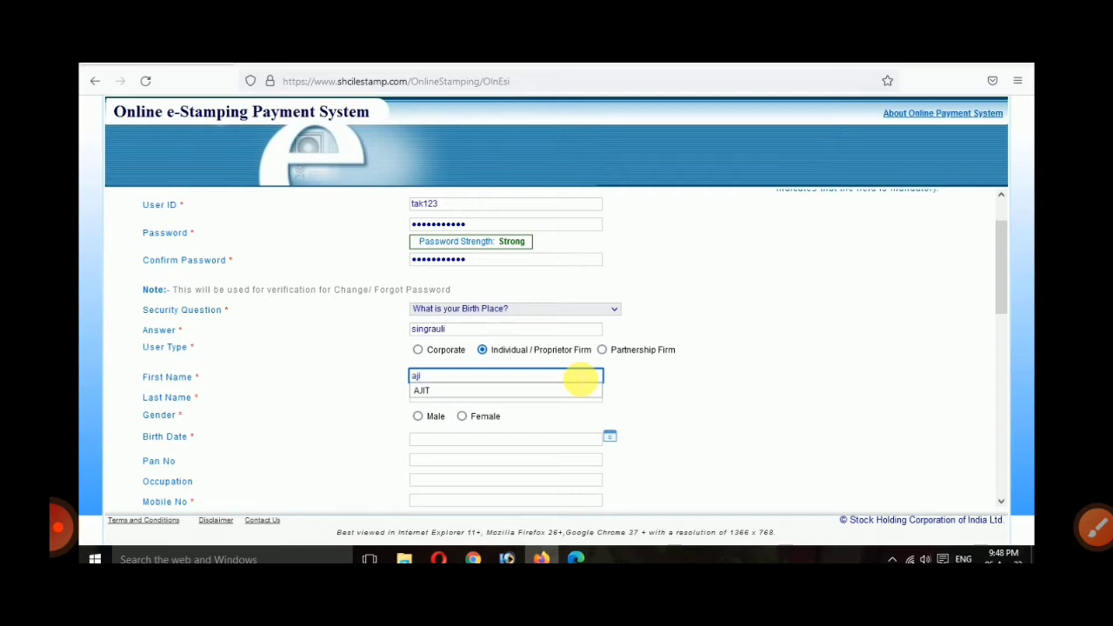
{"action": "key", "text": "Down"}
{"action": "key", "text": "Return"}
{"action": "key", "text": "Tab"}
{"action": "type", "text": "shah"}
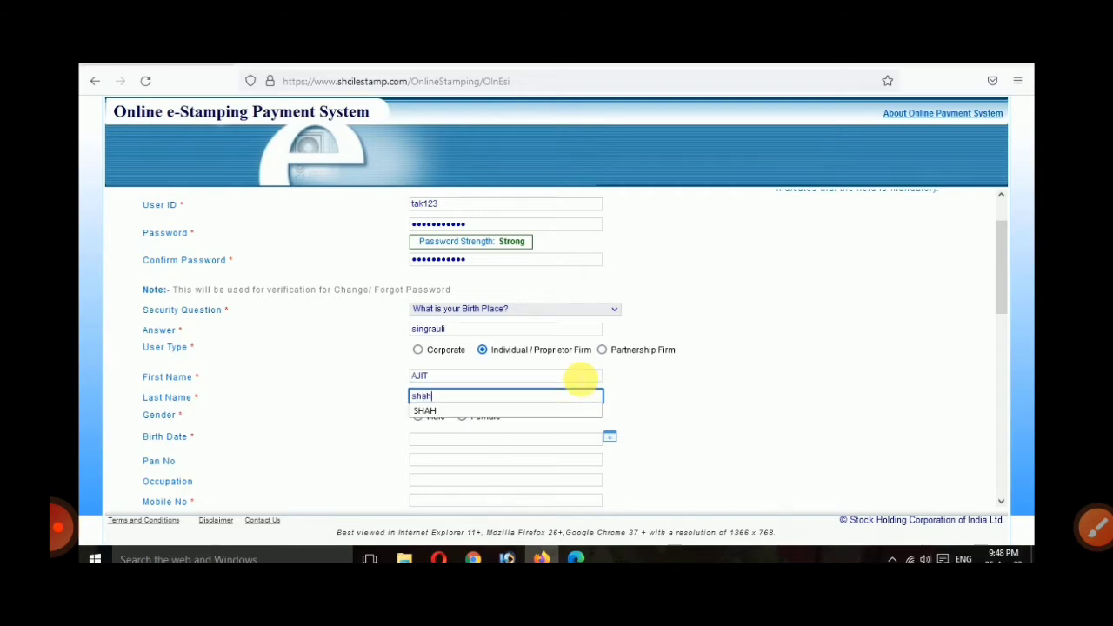
{"action": "key", "text": "Down"}
{"action": "key", "text": "Return"}
{"action": "key", "text": "Tab"}
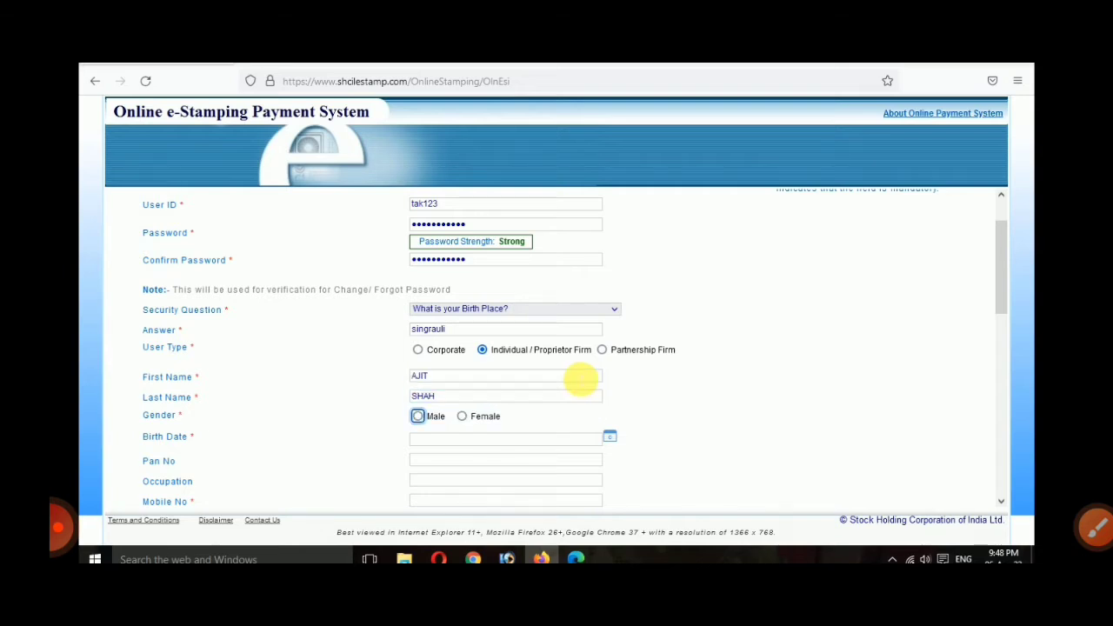
{"action": "key", "text": "space"}
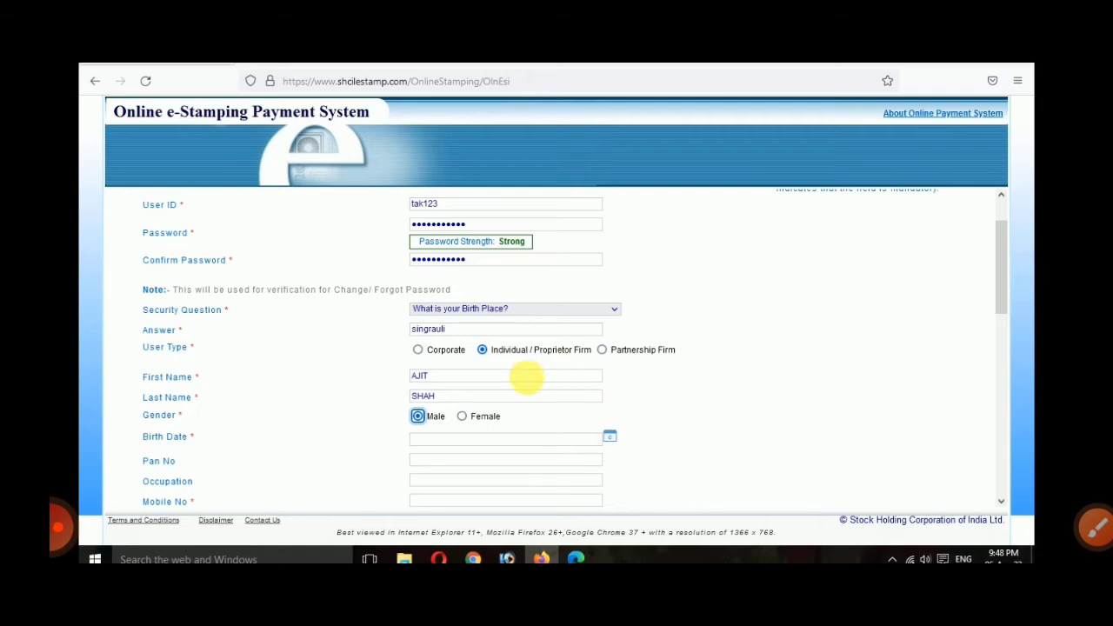
{"action": "left_click", "coordinate": [614, 438]}
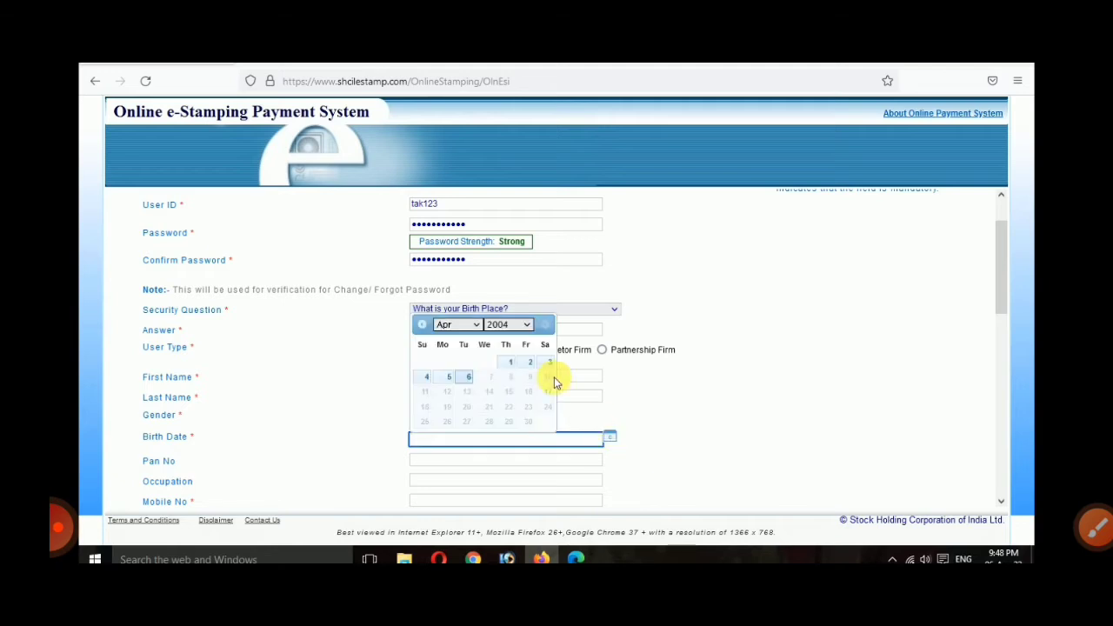
{"action": "left_click", "coordinate": [511, 325]}
{"action": "type", "text": "1990"}
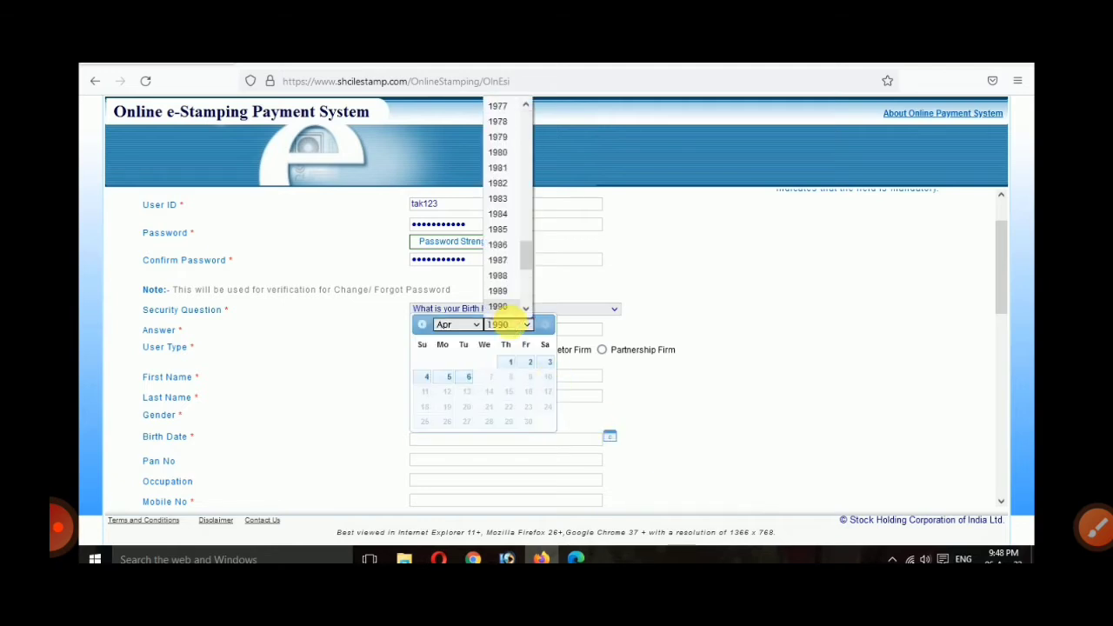
{"action": "key", "text": "Down"}
{"action": "key", "text": "Down"}
{"action": "key", "text": "Down"}
{"action": "key", "text": "Down"}
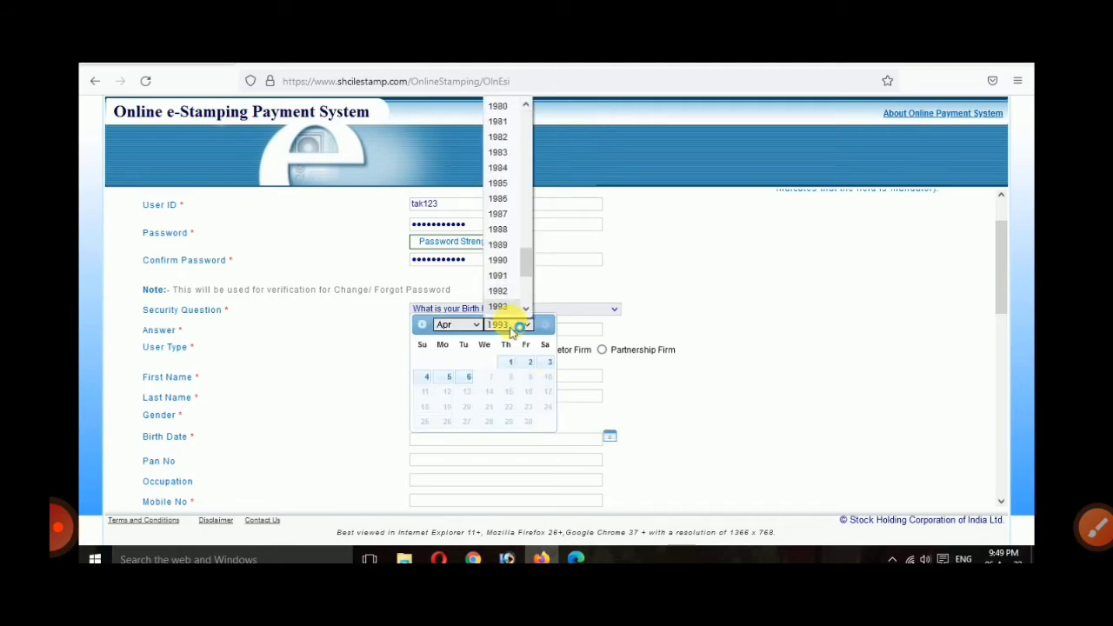
{"action": "key", "text": "Down"}
{"action": "key", "text": "Down"}
{"action": "key", "text": "Down"}
{"action": "key", "text": "Down"}
{"action": "key", "text": "Down"}
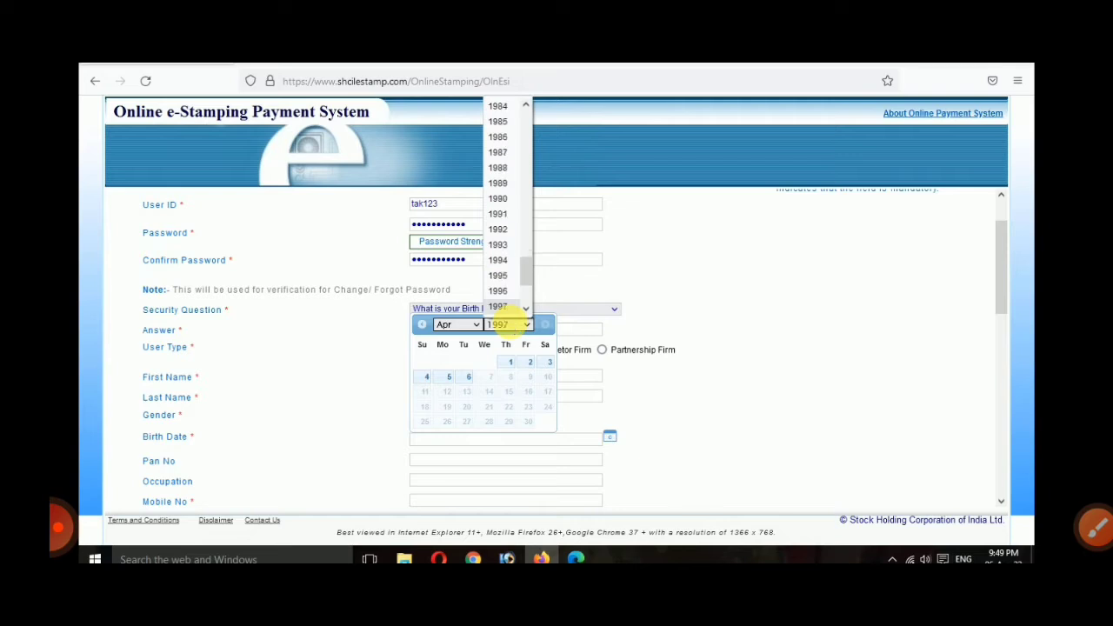
{"action": "key", "text": "Return"}
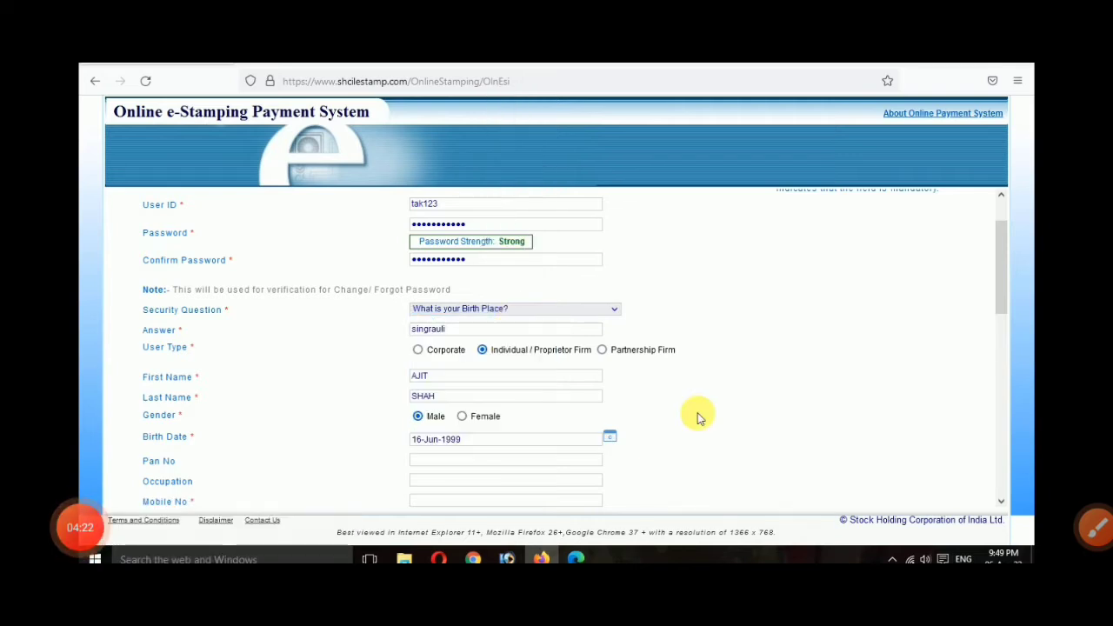
Step: Fill in the correspondence address from the autocomplete suggestion
{"action": "scroll", "coordinate": [698, 418], "scroll_direction": "down", "scroll_amount": 1}
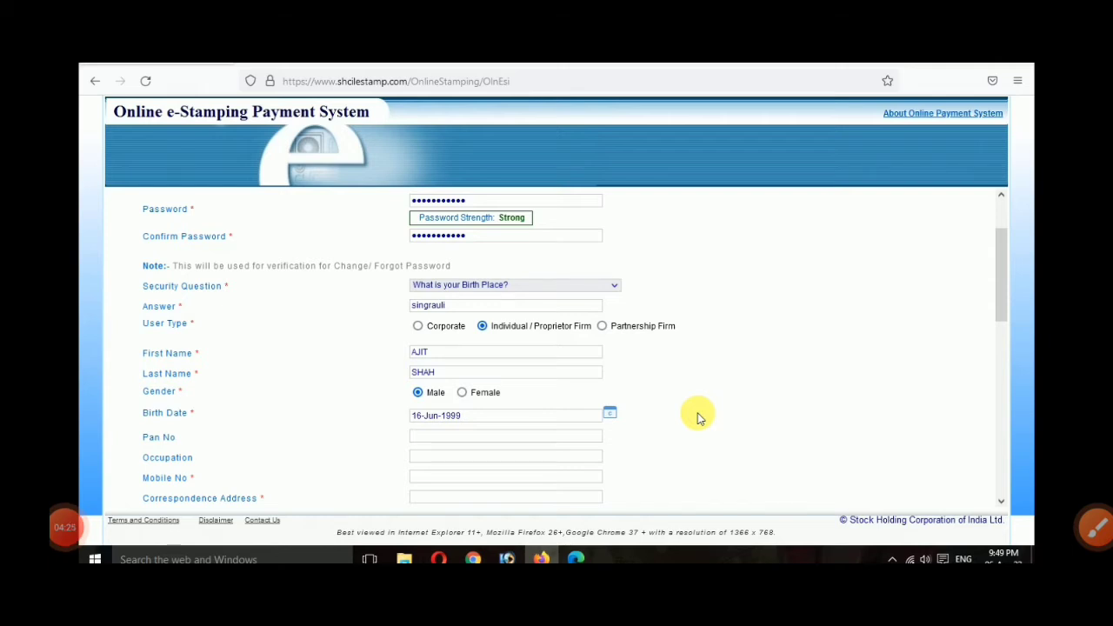
{"action": "scroll", "coordinate": [699, 418], "scroll_direction": "down", "scroll_amount": 1}
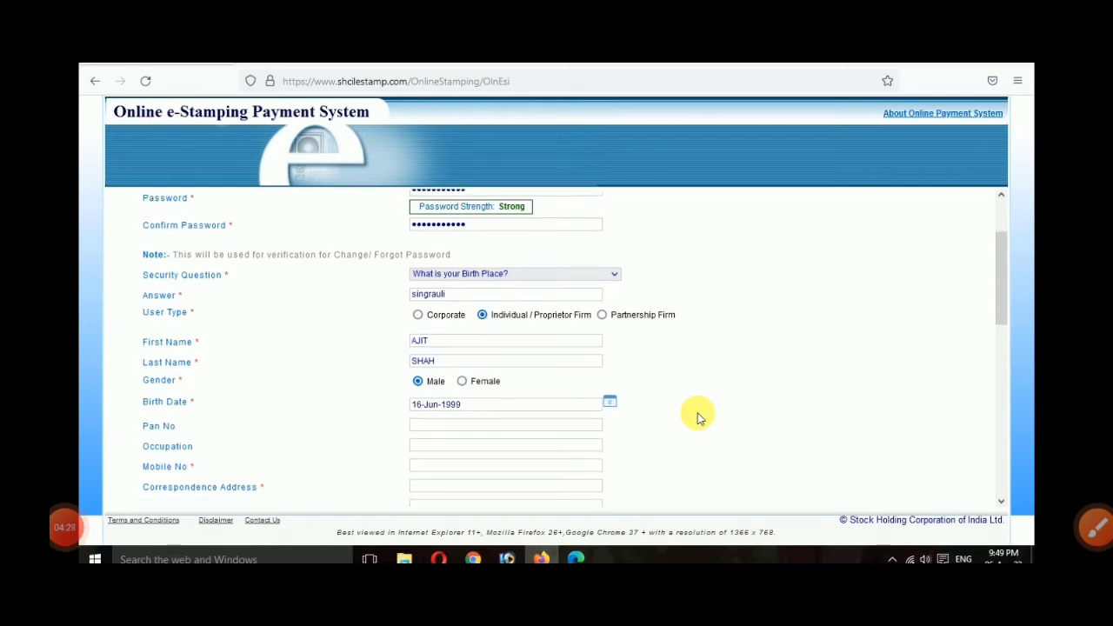
{"action": "scroll", "coordinate": [779, 456], "scroll_direction": "down", "scroll_amount": 1}
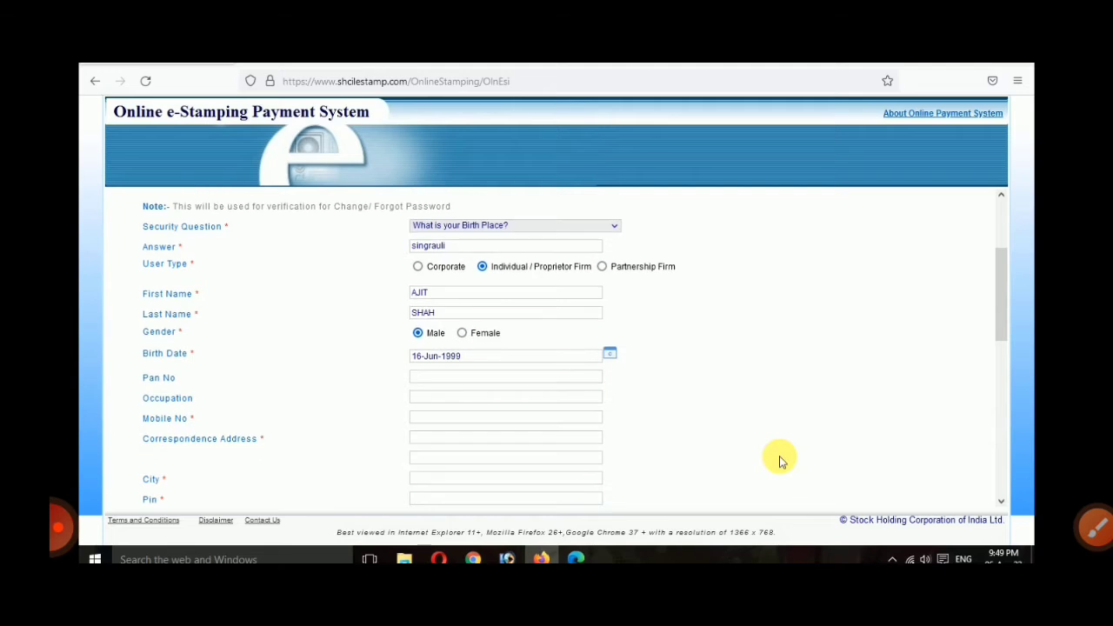
{"action": "scroll", "coordinate": [780, 458], "scroll_direction": "down", "scroll_amount": 1}
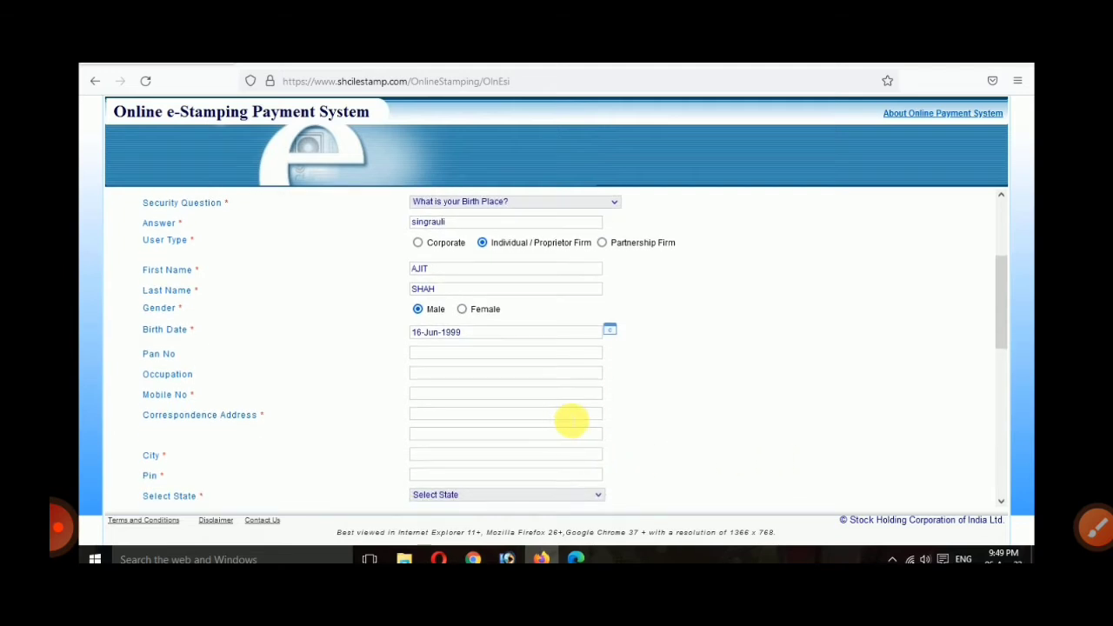
{"action": "left_click", "coordinate": [571, 416]}
{"action": "type", "text": "si"}
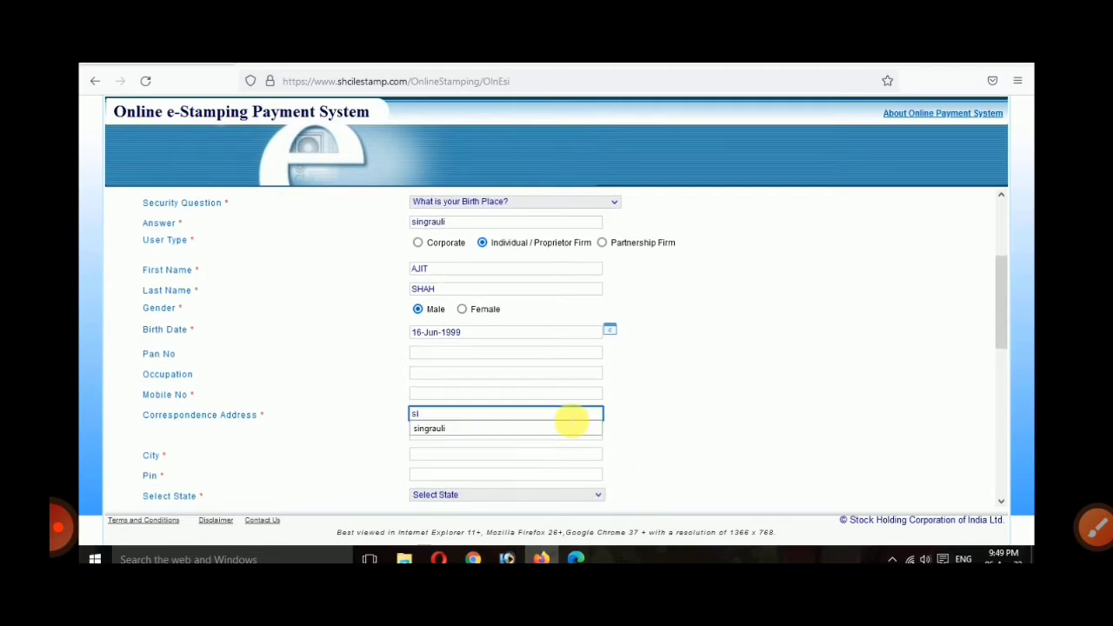
{"action": "key", "text": "Down"}
{"action": "key", "text": "Return"}
Step: Fill in the city and PIN code from the autocomplete suggestions
{"action": "key", "text": "Tab"}
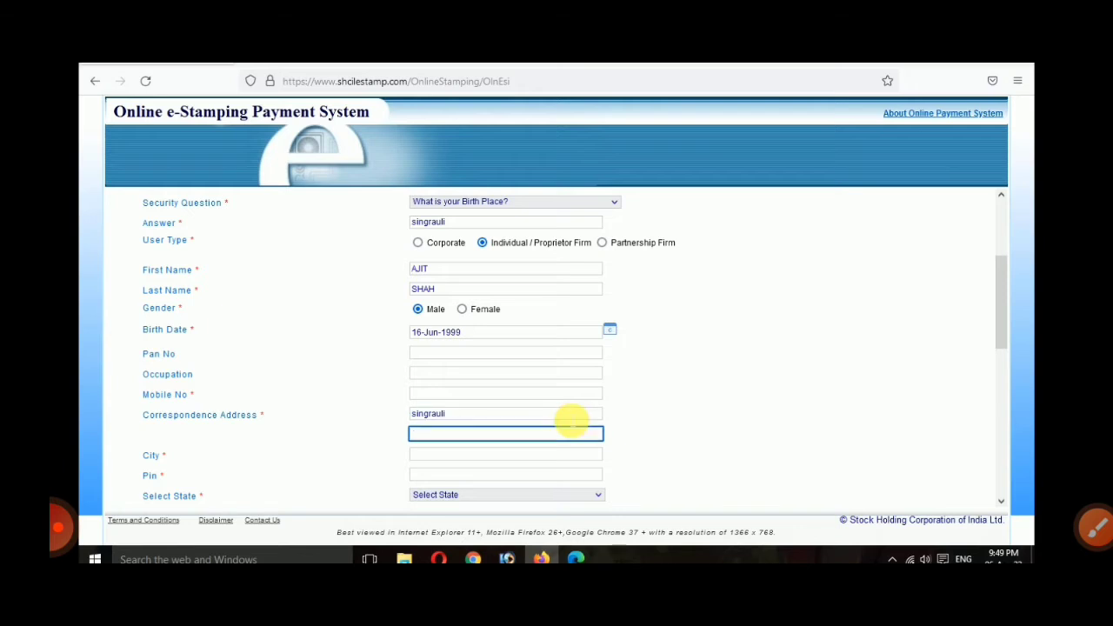
{"action": "key", "text": "Tab"}
{"action": "type", "text": "si"}
{"action": "key", "text": "Down"}
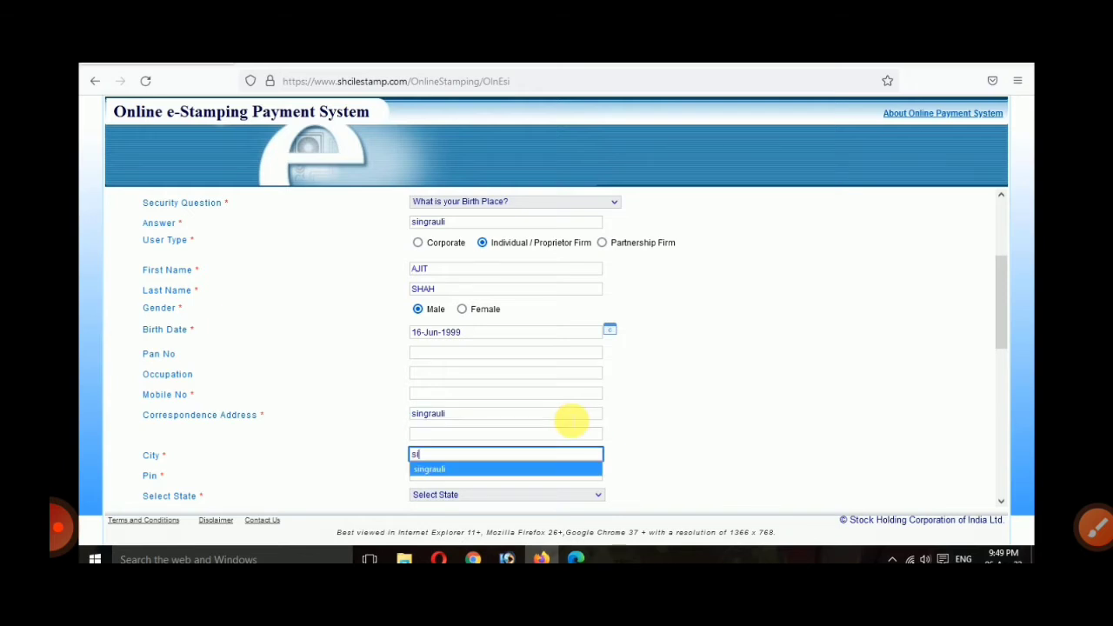
{"action": "key", "text": "Return"}
{"action": "key", "text": "Tab"}
{"action": "type", "text": "486"}
{"action": "key", "text": "Down"}
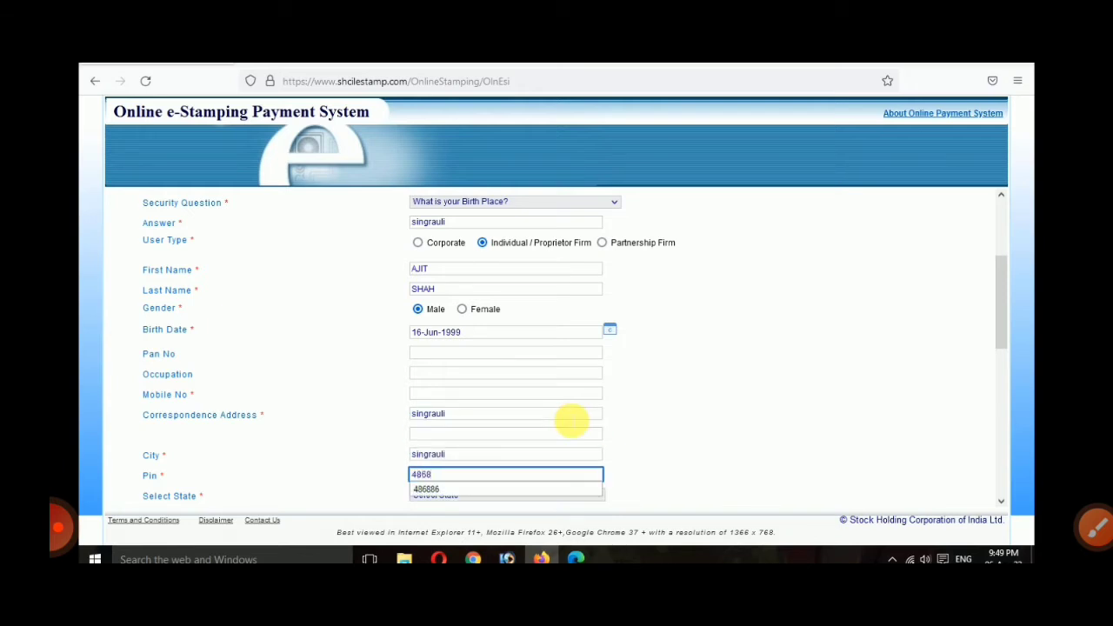
{"action": "key", "text": "Return"}
Step: Select MADHYA PRADESH as the state
{"action": "scroll", "coordinate": [570, 420], "scroll_direction": "down", "scroll_amount": 1}
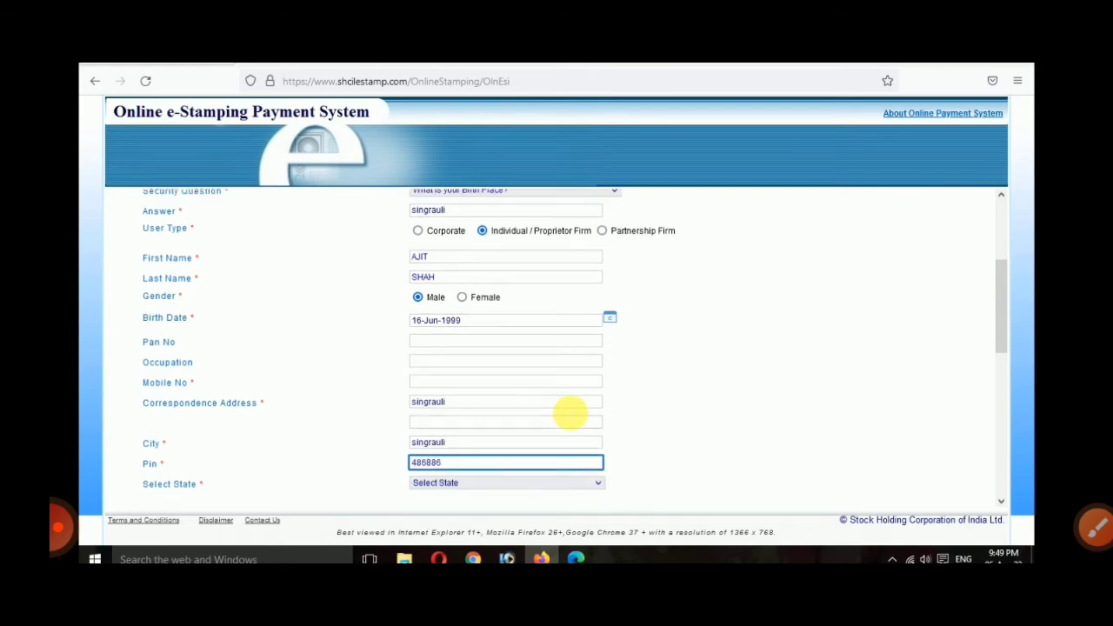
{"action": "left_click", "coordinate": [423, 489]}
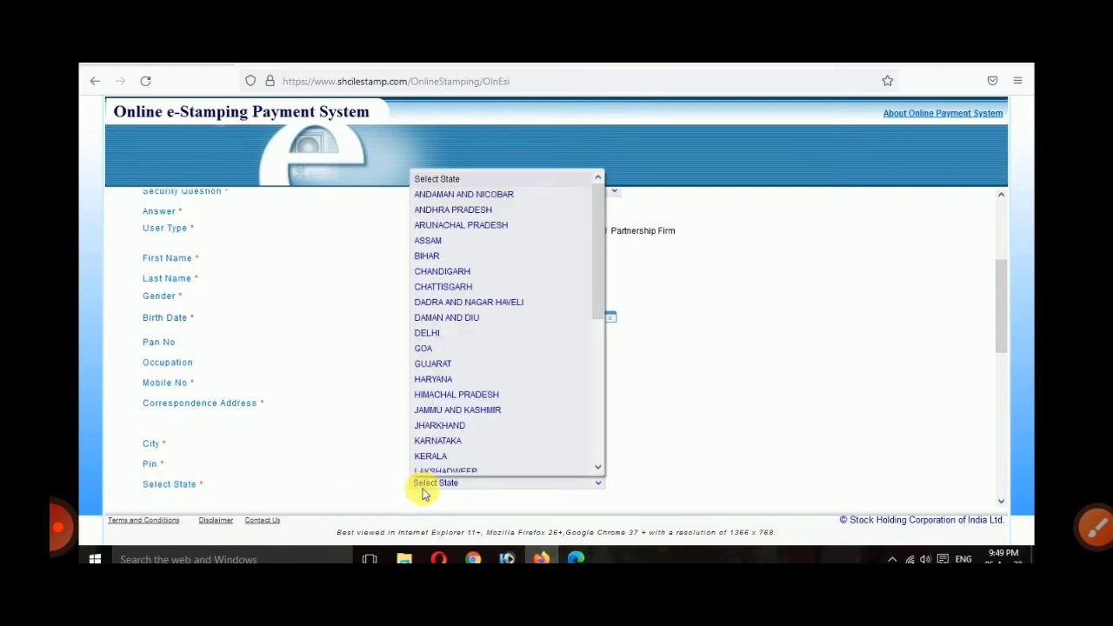
{"action": "key", "text": "m"}
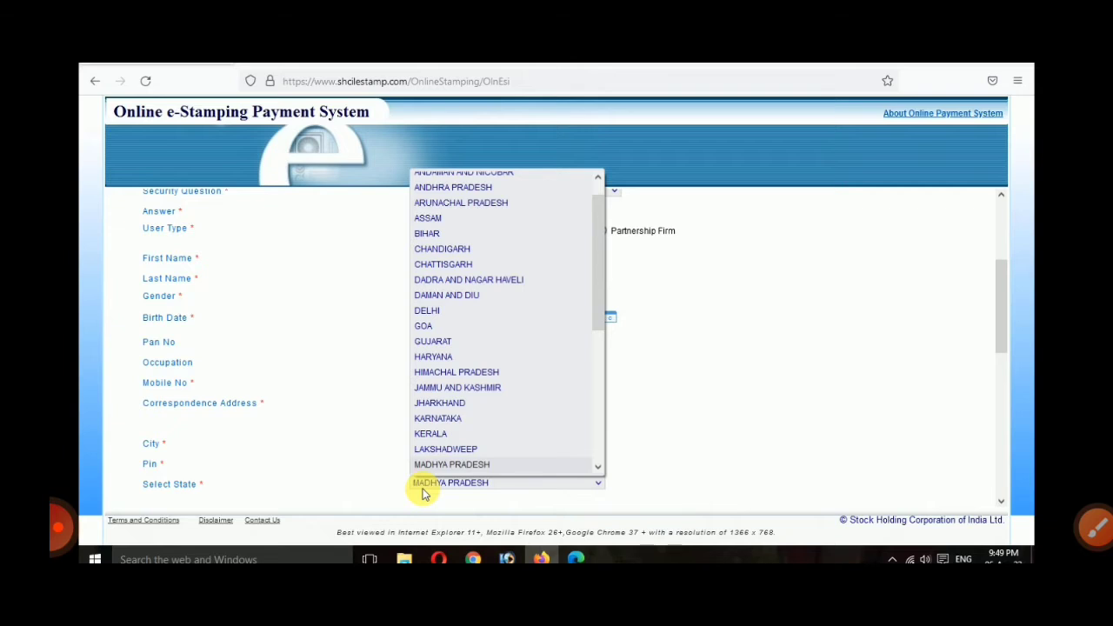
{"action": "left_click", "coordinate": [423, 489]}
{"action": "scroll", "coordinate": [424, 491], "scroll_direction": "down", "scroll_amount": 2}
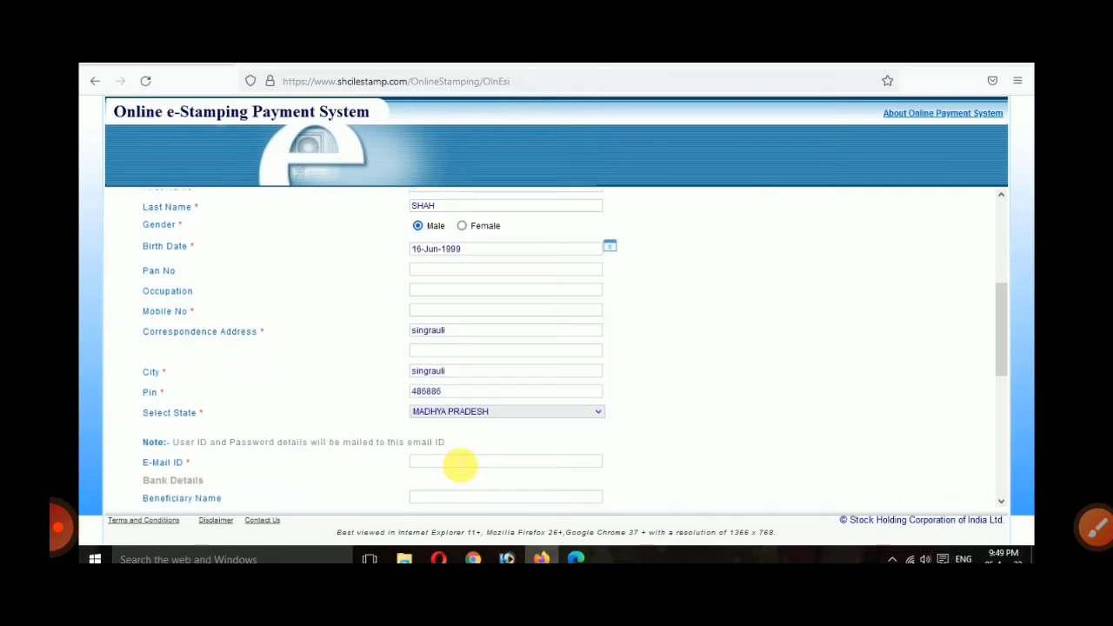
Step: Fill in the applicant's e-mail address from the autocomplete suggestion
{"action": "left_click", "coordinate": [461, 466]}
{"action": "type", "text": "s"}
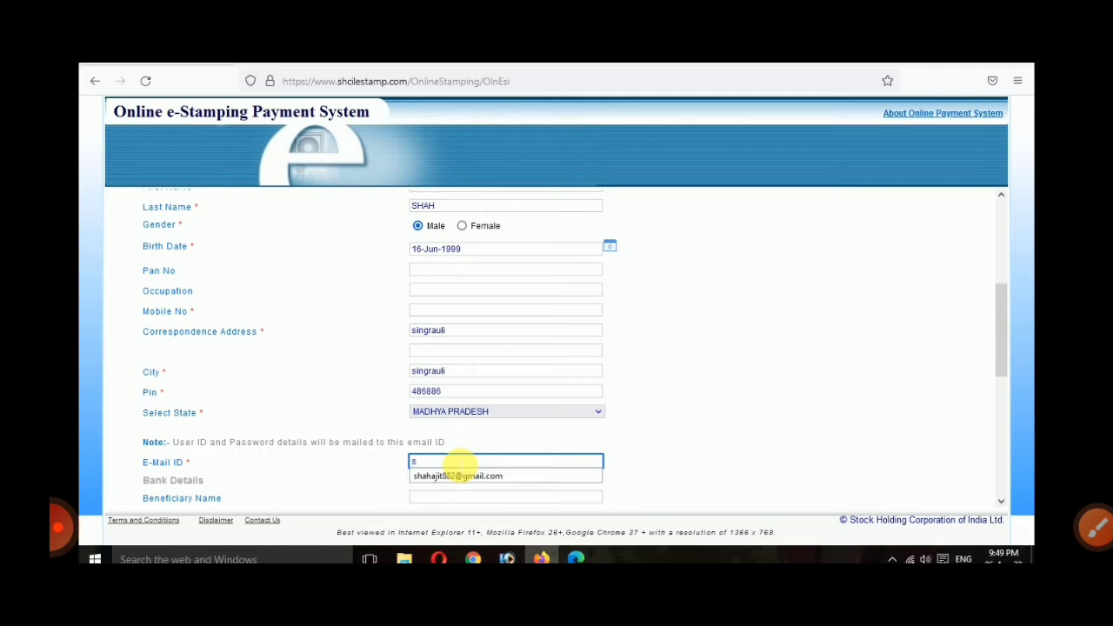
{"action": "key", "text": "Down"}
{"action": "key", "text": "Return"}
{"action": "scroll", "coordinate": [460, 467], "scroll_direction": "down", "scroll_amount": 3}
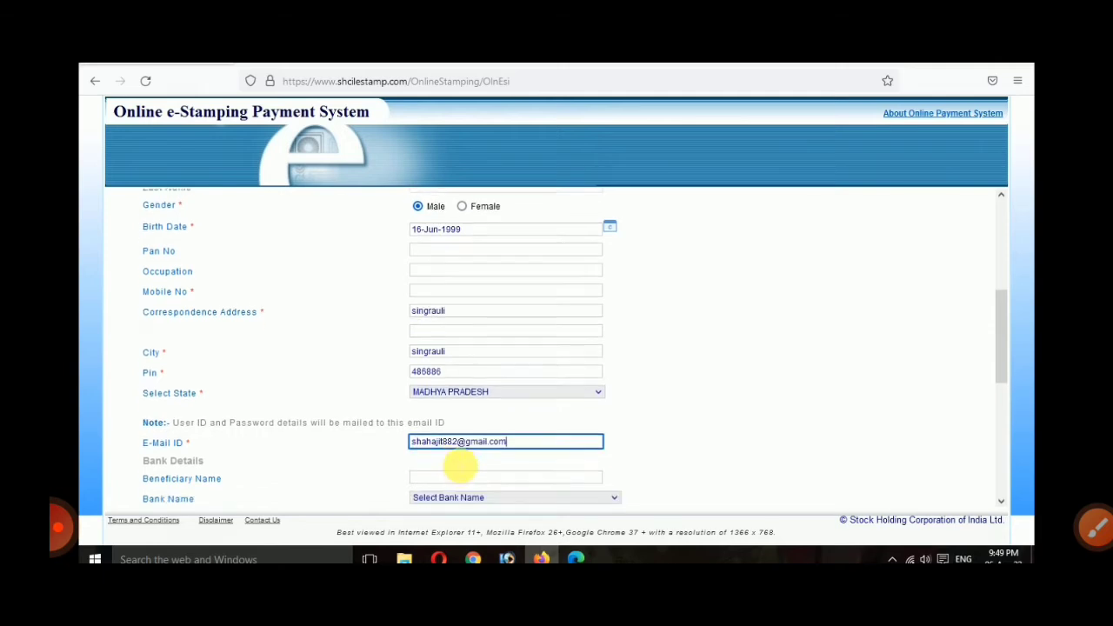
{"action": "scroll", "coordinate": [460, 466], "scroll_direction": "down", "scroll_amount": 2}
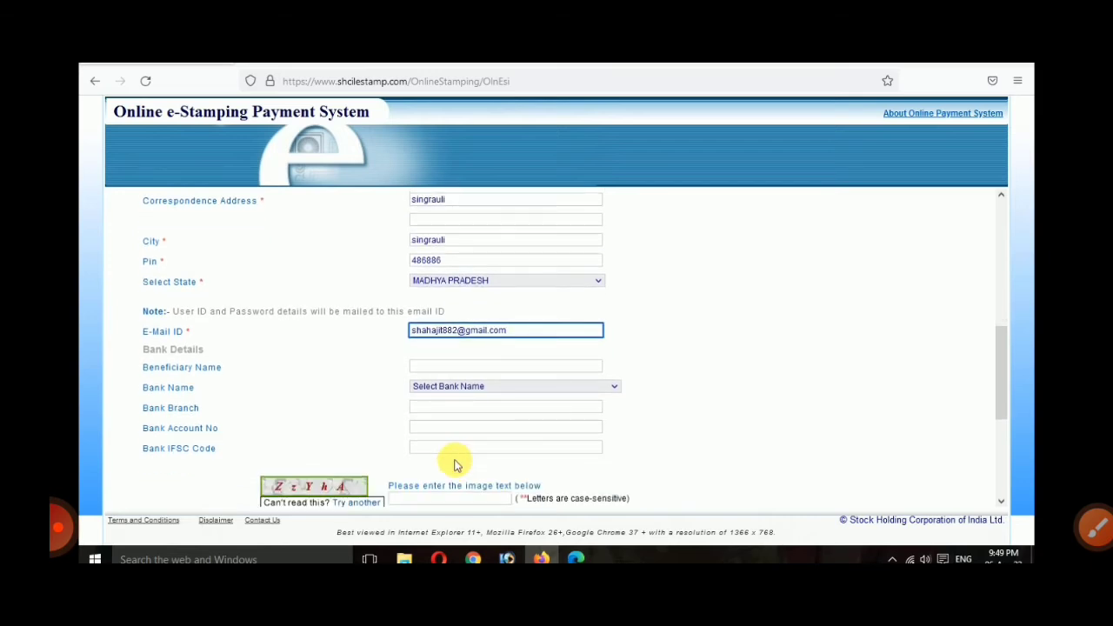
{"action": "scroll", "coordinate": [456, 463], "scroll_direction": "down", "scroll_amount": 1}
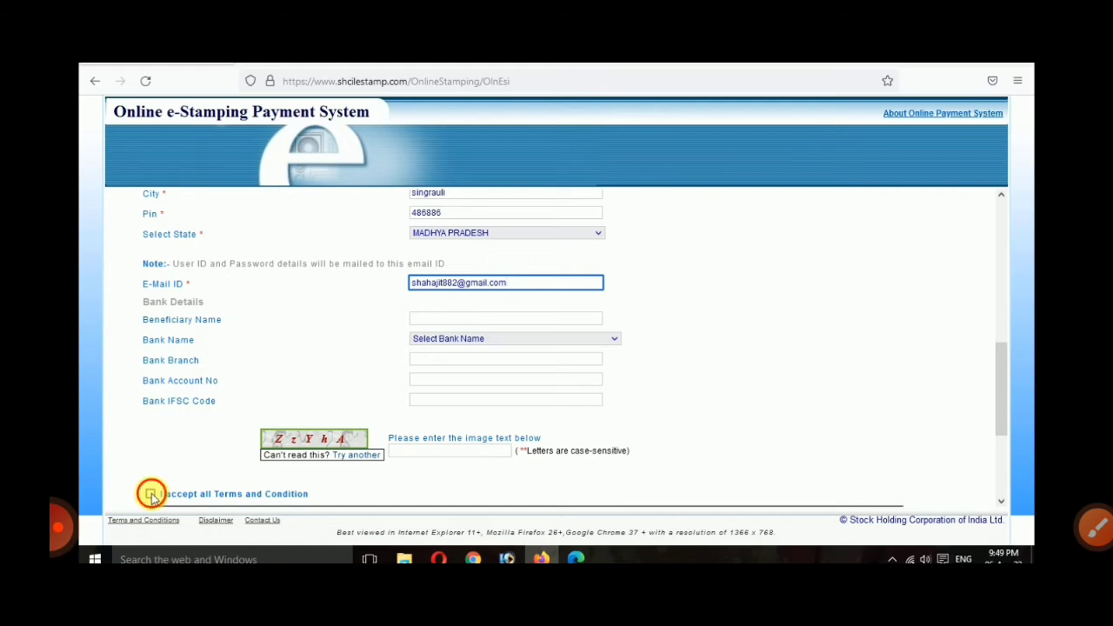
Step: Accept all terms and conditions and type the captcha text
{"action": "left_click", "coordinate": [151, 493]}
{"action": "left_click", "coordinate": [426, 451]}
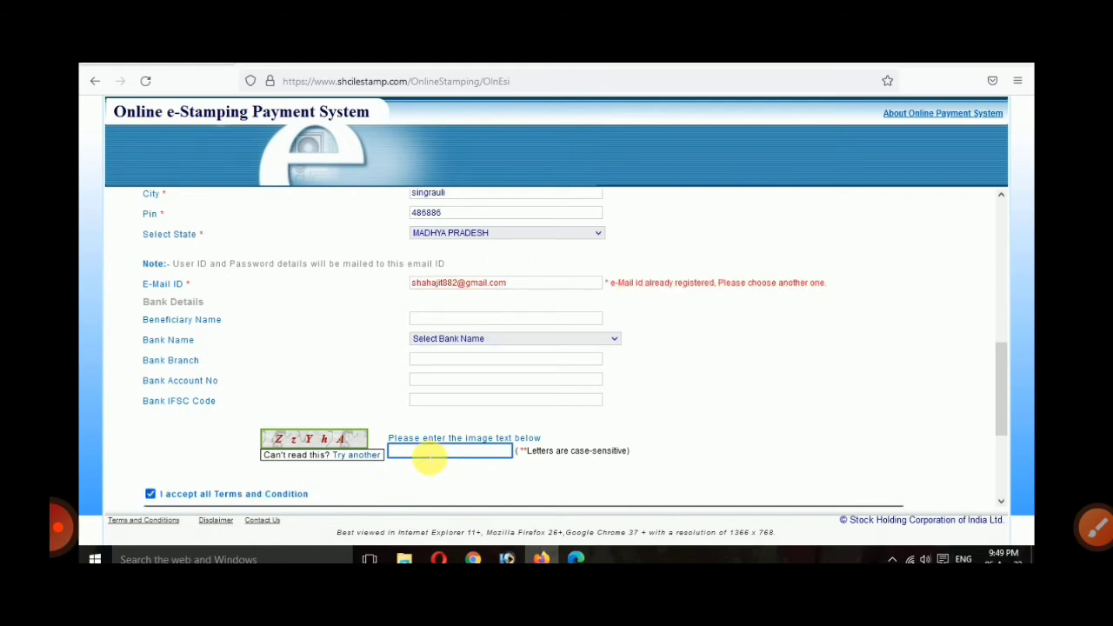
{"action": "type", "text": "ZzYhA"}
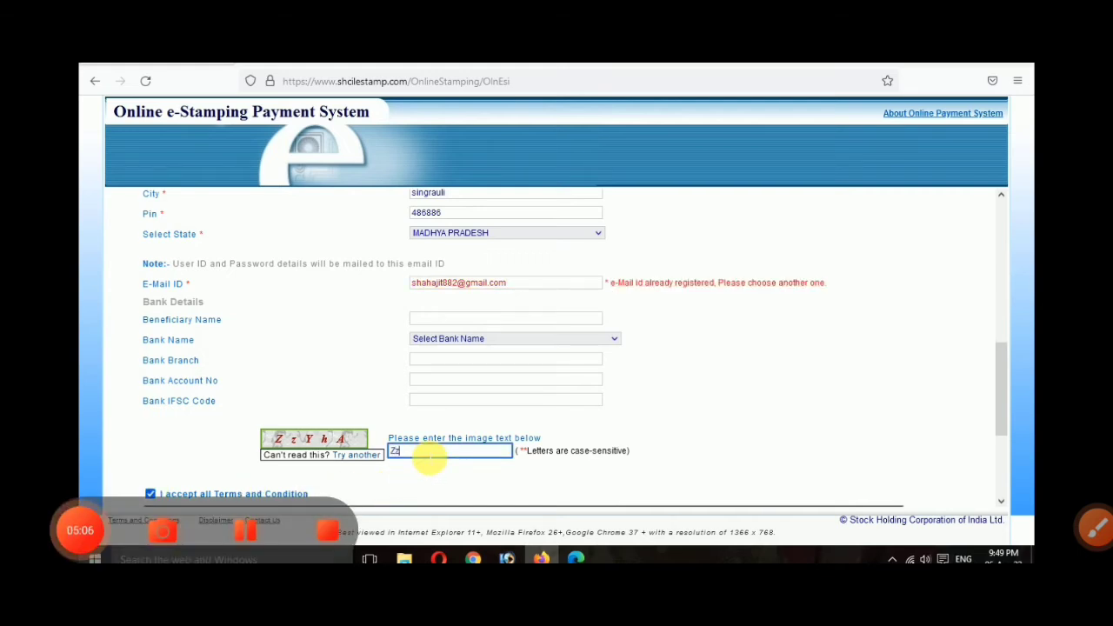
{"action": "scroll", "coordinate": [452, 474], "scroll_direction": "down", "scroll_amount": 4}
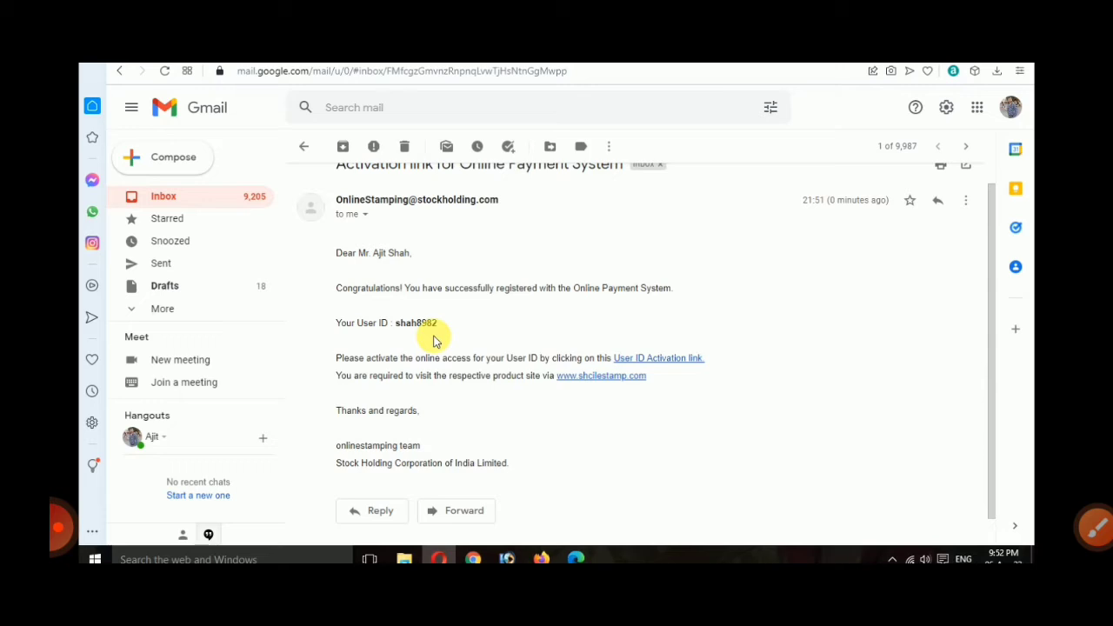
Step: Activate the new user ID via the e-mail link and fill the e-Stamping sign-in form
{"action": "left_click", "coordinate": [1096, 526]}
{"action": "mouse_move", "coordinate": [717, 319]}
{"action": "left_mouse_down"}
{"action": "mouse_move", "coordinate": [593, 391]}
{"action": "mouse_move", "coordinate": [649, 348]}
{"action": "left_mouse_up"}
{"action": "left_click", "coordinate": [1060, 522]}
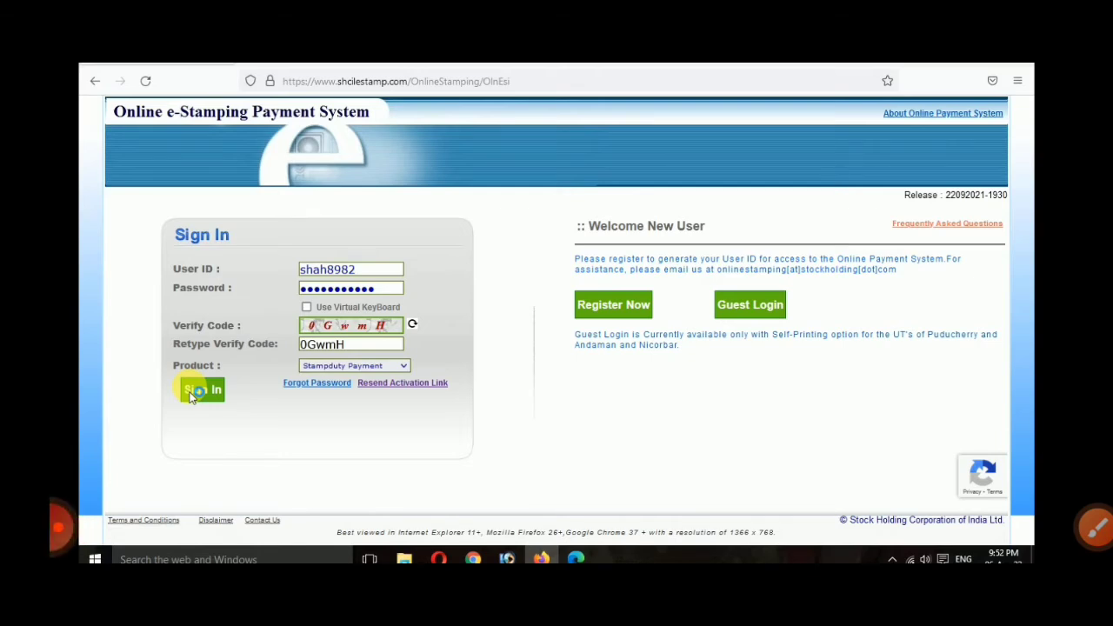
Step: Sign in to reach the Online e-Stamp Duty Payment welcome page
{"action": "left_click", "coordinate": [196, 390]}
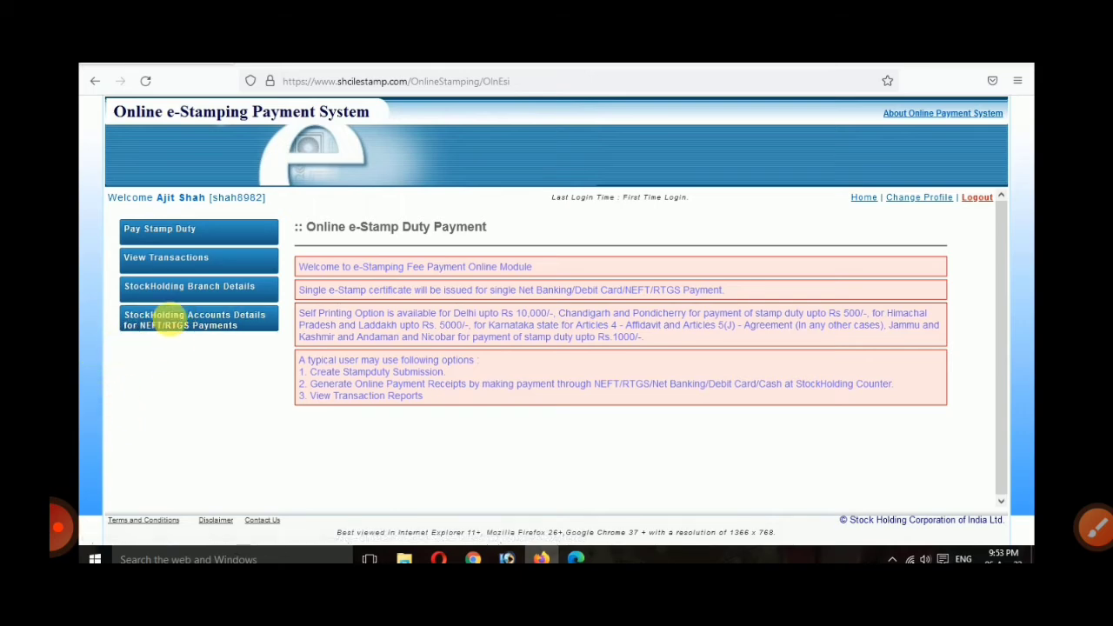
Step: Start a Pay Stamp Duty payment with DELHI as the state and proceed
{"action": "left_click", "coordinate": [228, 239]}
{"action": "left_click", "coordinate": [639, 272]}
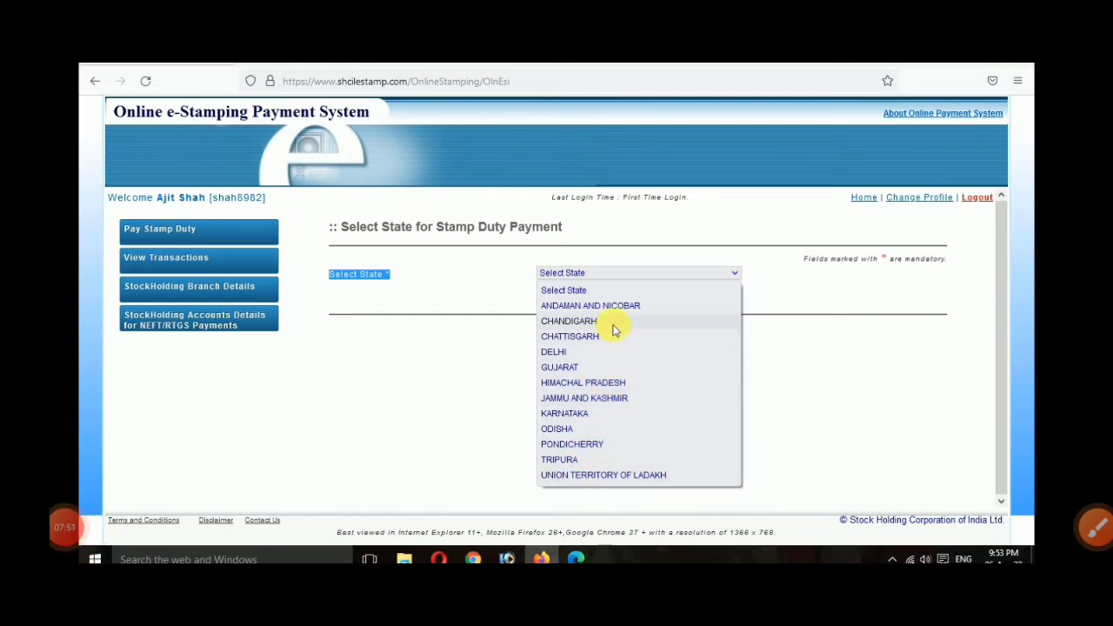
{"action": "left_click", "coordinate": [611, 351]}
{"action": "left_click", "coordinate": [612, 343]}
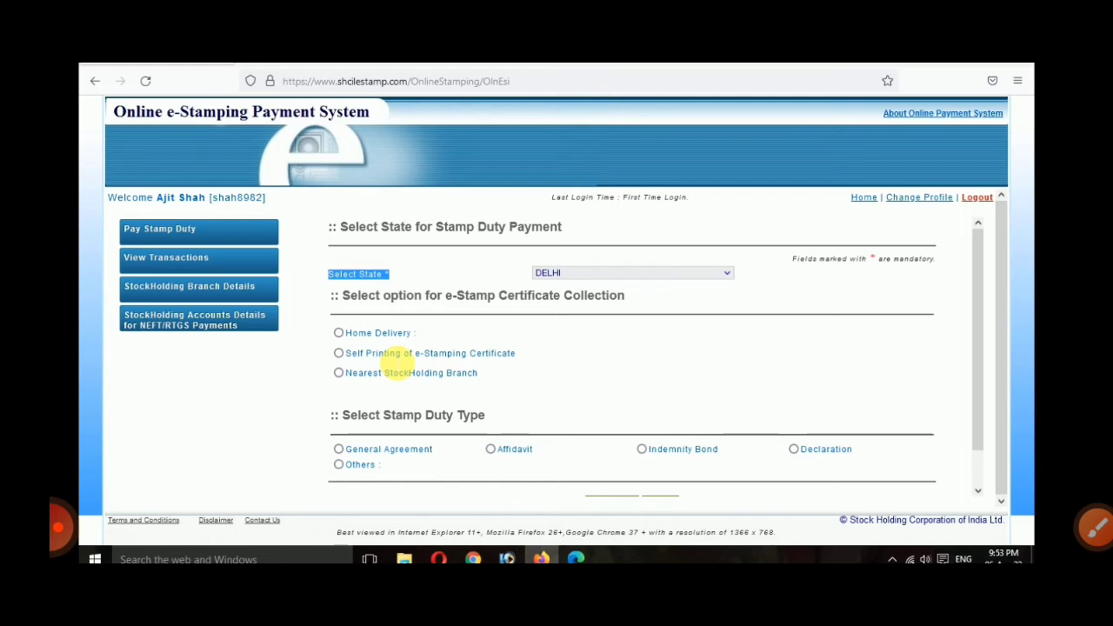
Step: Settle on Self Printing of e-Stamping Certificate as the certificate collection option
{"action": "left_click", "coordinate": [338, 333]}
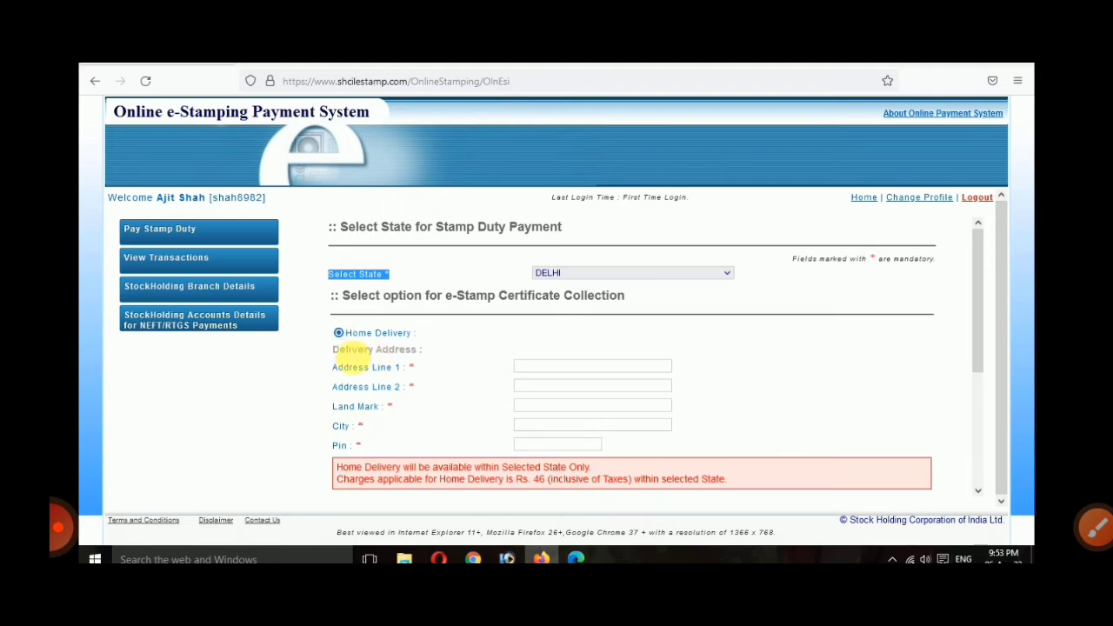
{"action": "scroll", "coordinate": [350, 355], "scroll_direction": "down", "scroll_amount": 1}
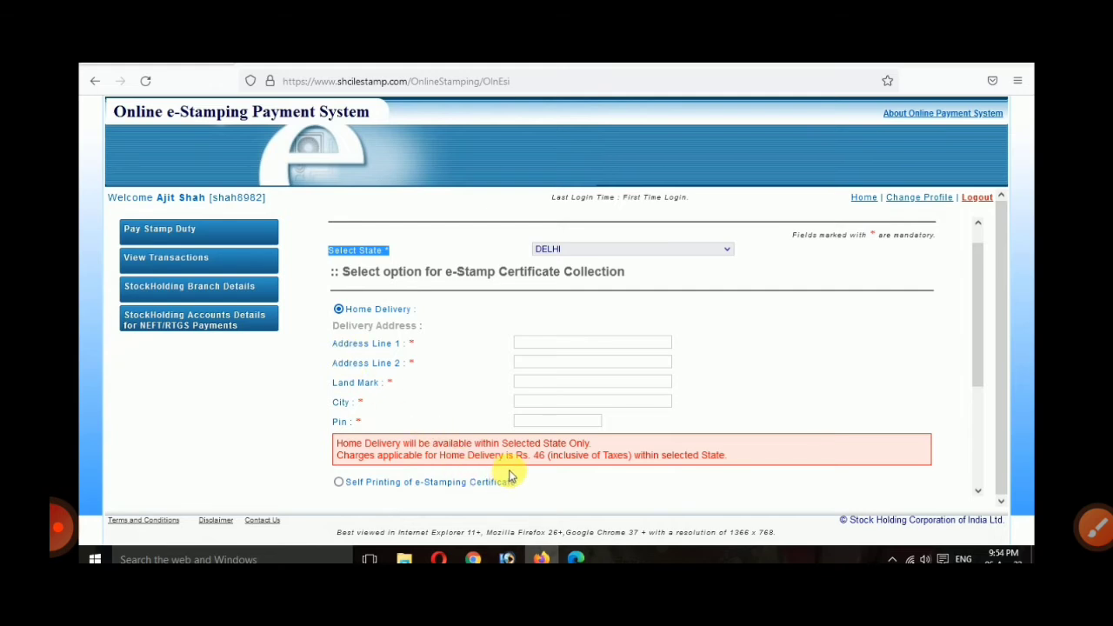
{"action": "scroll", "coordinate": [510, 476], "scroll_direction": "down", "scroll_amount": 1}
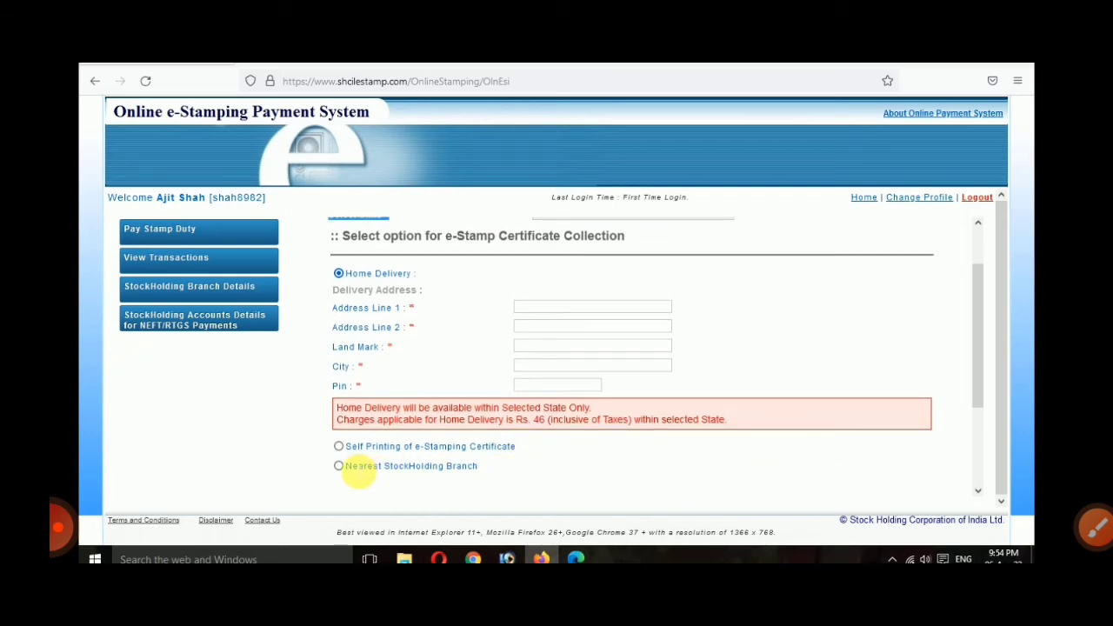
{"action": "left_click", "coordinate": [339, 446]}
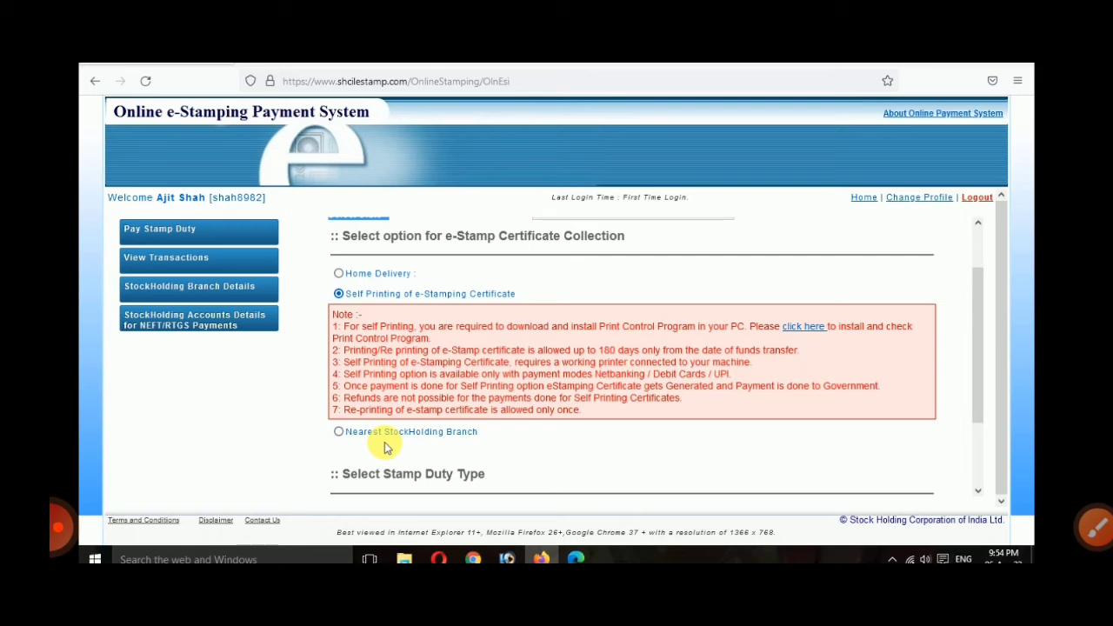
{"action": "left_click", "coordinate": [339, 432]}
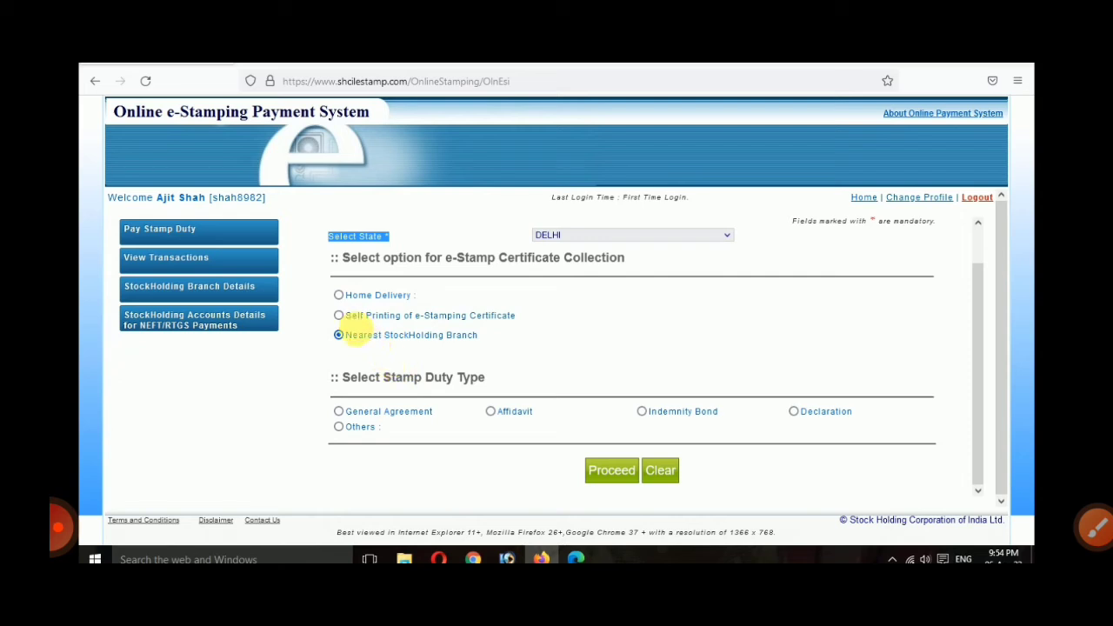
{"action": "left_click", "coordinate": [339, 315]}
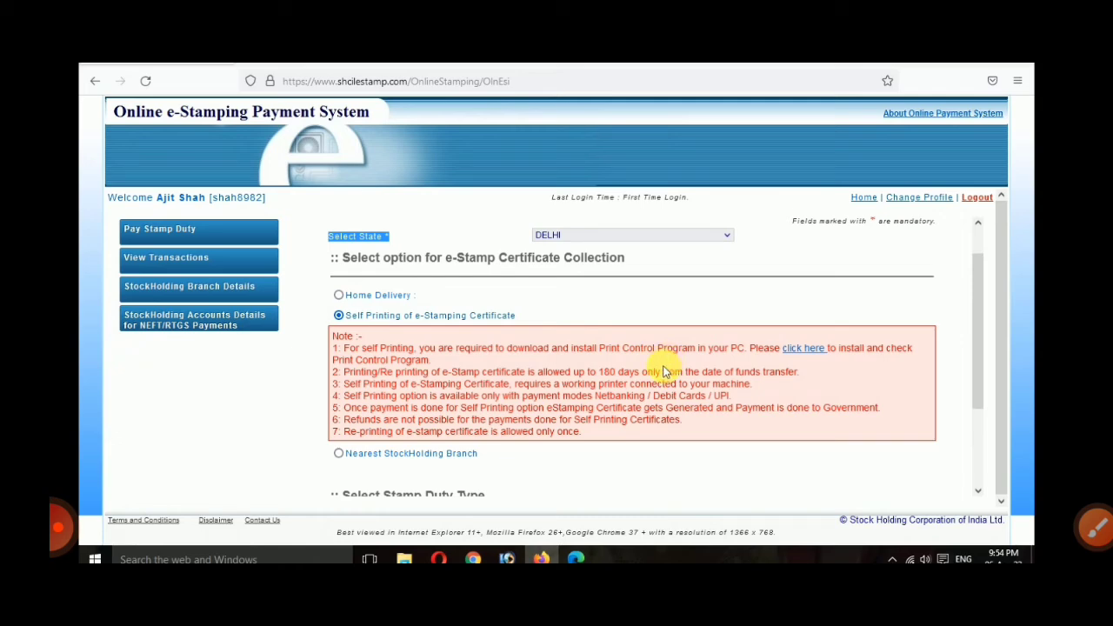
Step: Open the Print Control Program download page, enter the captcha and download the program
{"action": "left_click", "coordinate": [809, 352]}
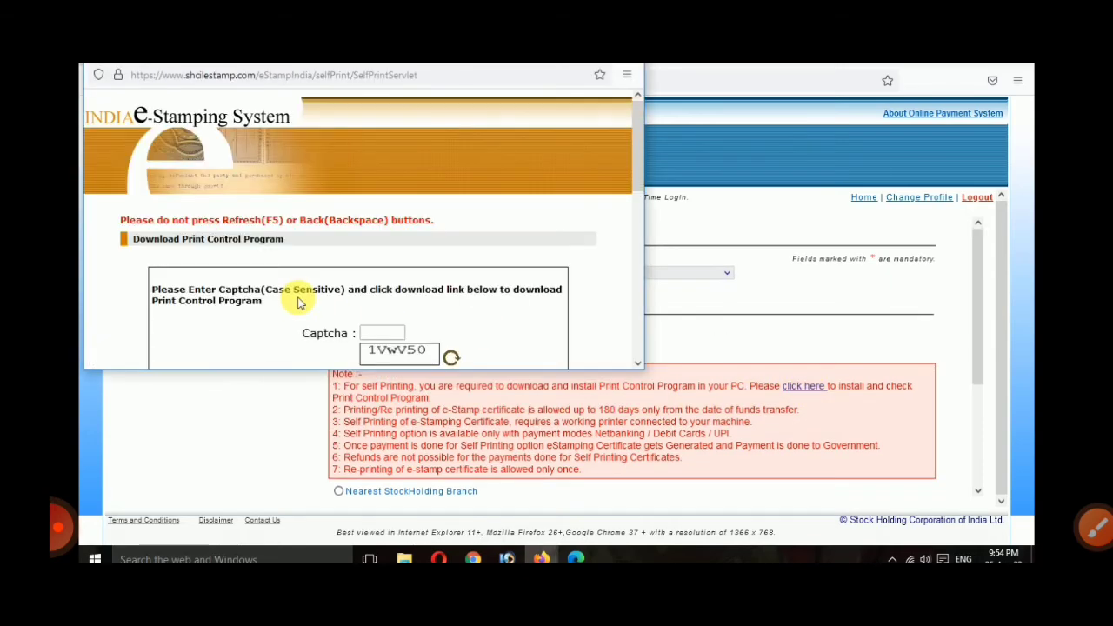
{"action": "scroll", "coordinate": [532, 359], "scroll_direction": "down", "scroll_amount": 1}
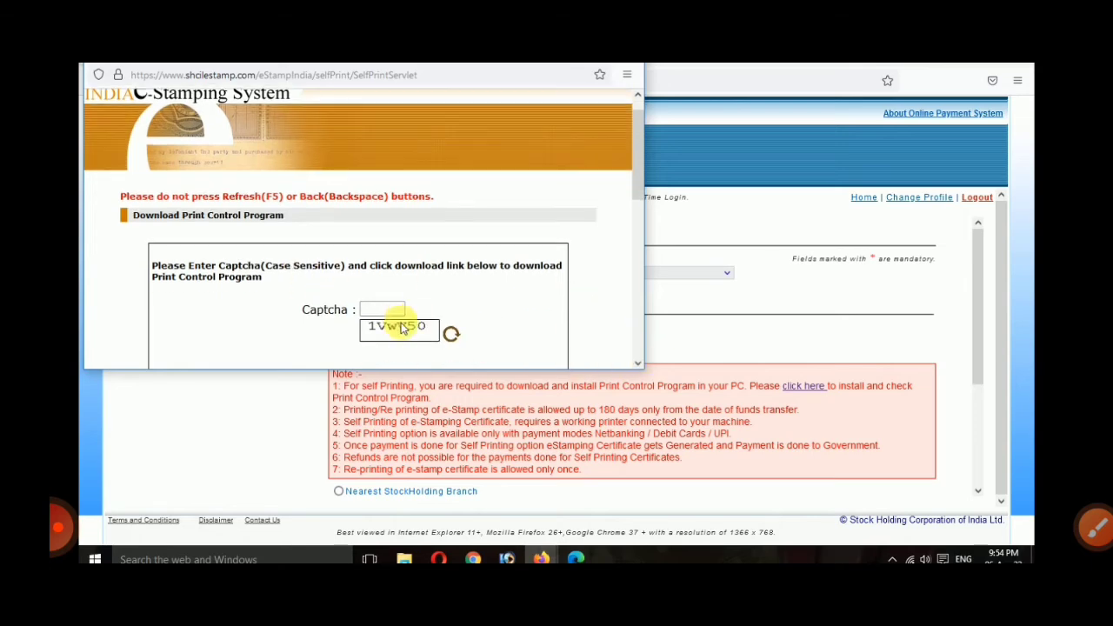
{"action": "left_click", "coordinate": [384, 309]}
{"action": "type", "text": "1Vw"}
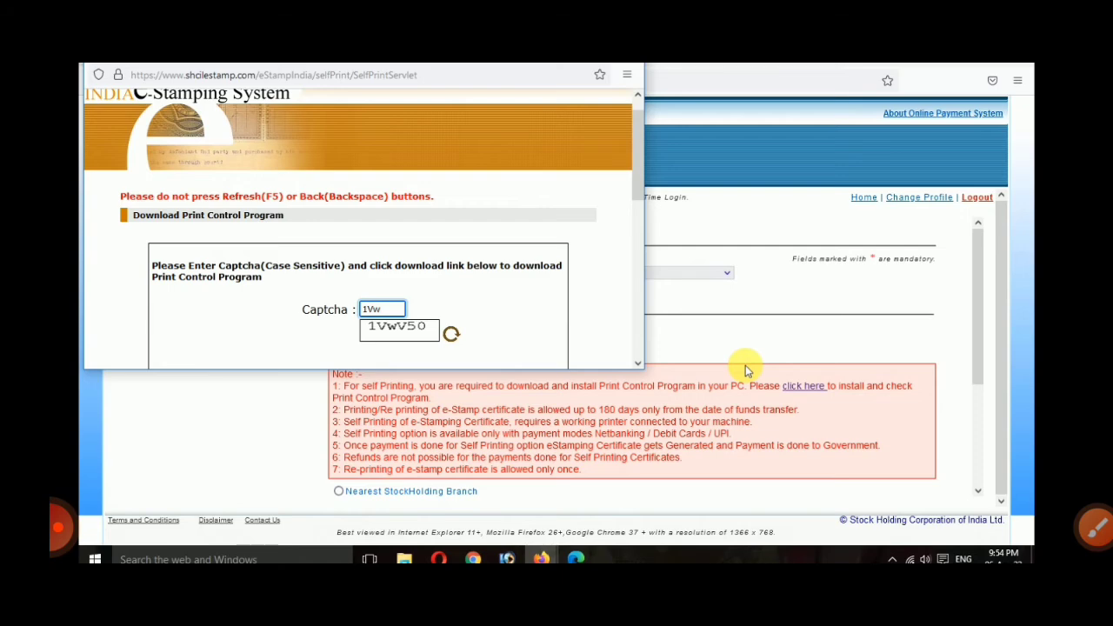
{"action": "type", "text": "V50"}
{"action": "scroll", "coordinate": [455, 278], "scroll_direction": "down", "scroll_amount": 3}
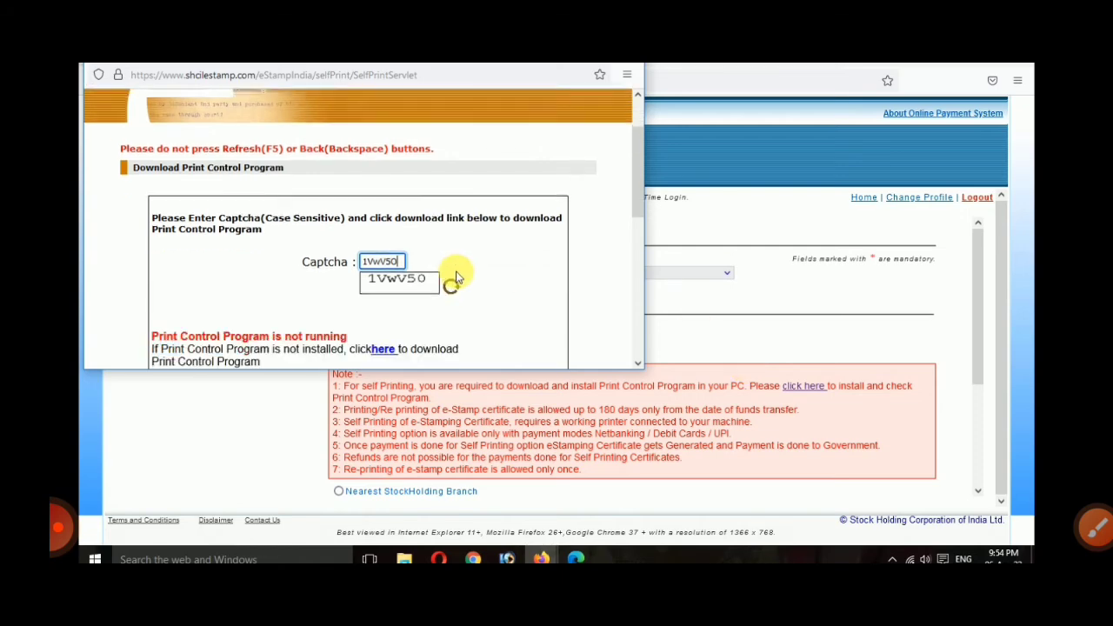
{"action": "scroll", "coordinate": [374, 274], "scroll_direction": "down", "scroll_amount": 1}
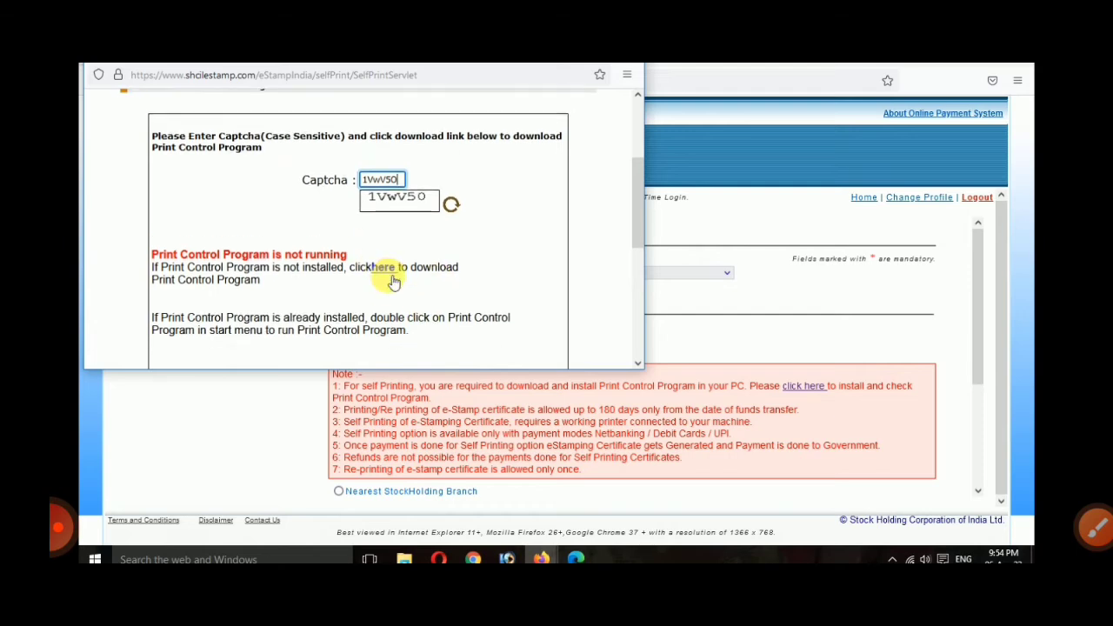
{"action": "left_click", "coordinate": [383, 254]}
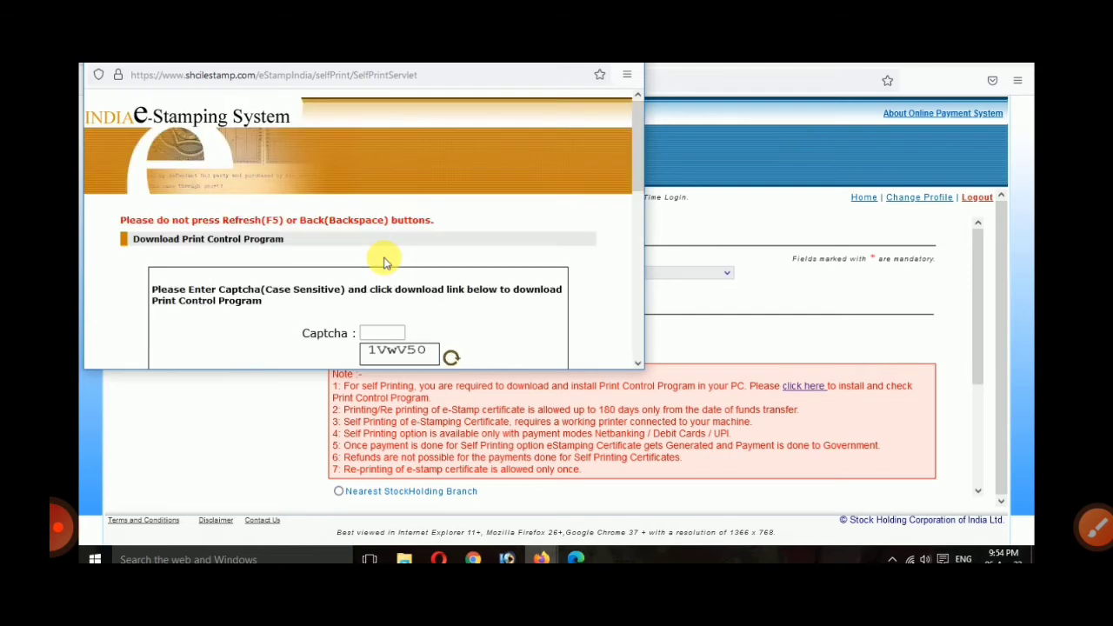
{"action": "scroll", "coordinate": [383, 261], "scroll_direction": "down", "scroll_amount": 2}
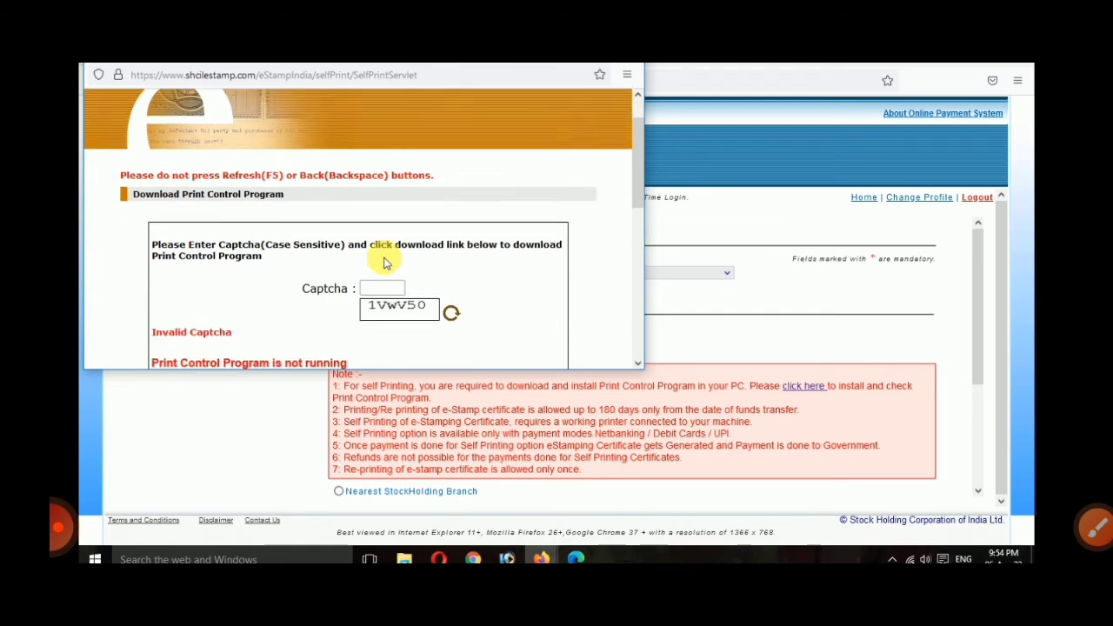
{"action": "left_click", "coordinate": [384, 261]}
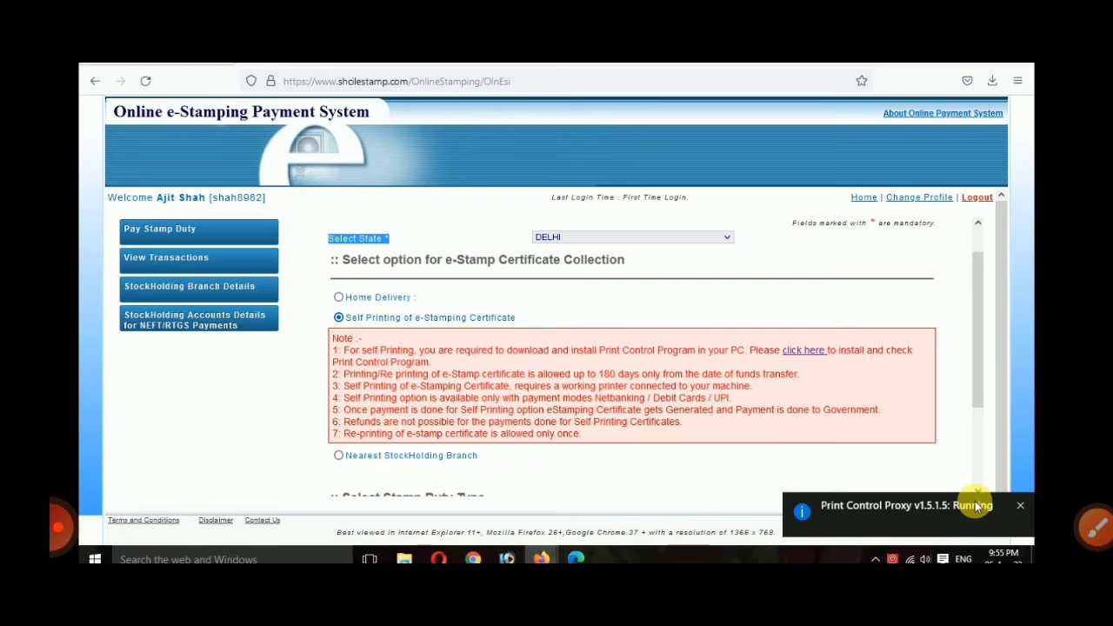
{"action": "left_click", "coordinate": [1096, 527]}
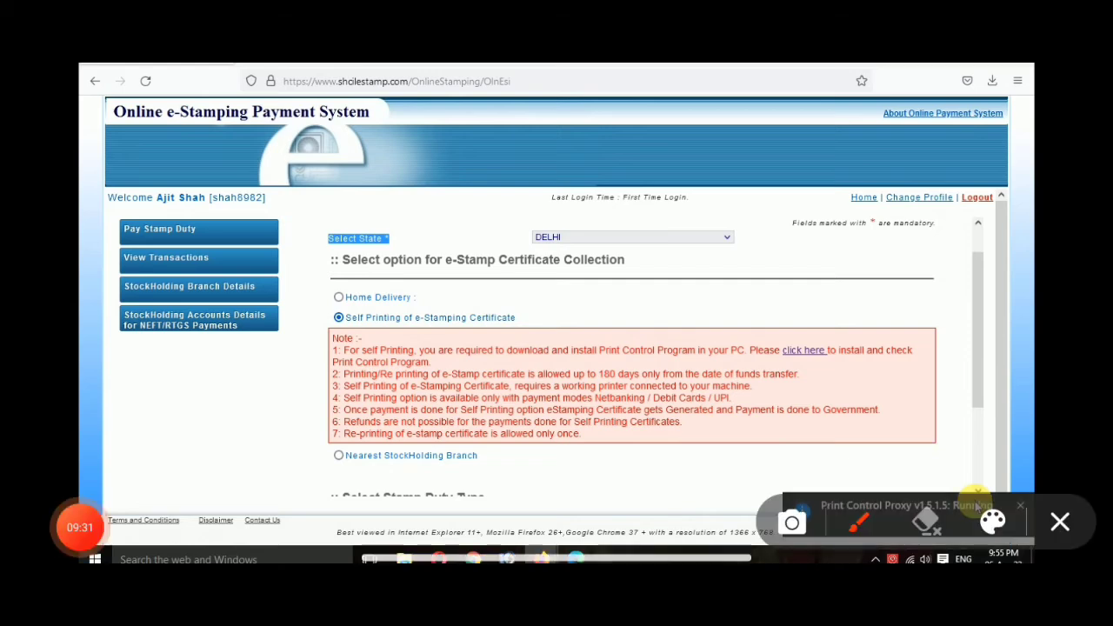
{"action": "mouse_move", "coordinate": [820, 303]}
{"action": "left_mouse_down"}
{"action": "mouse_move", "coordinate": [760, 387]}
{"action": "mouse_move", "coordinate": [766, 315]}
{"action": "left_mouse_up"}
{"action": "left_click", "coordinate": [1060, 522]}
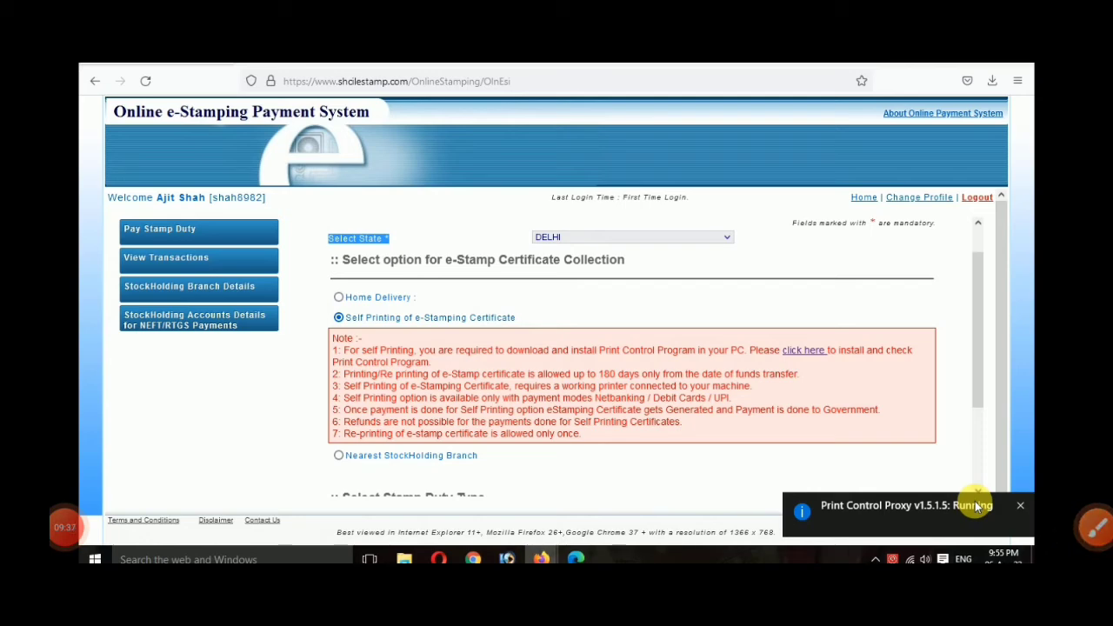
{"action": "left_click", "coordinate": [65, 527]}
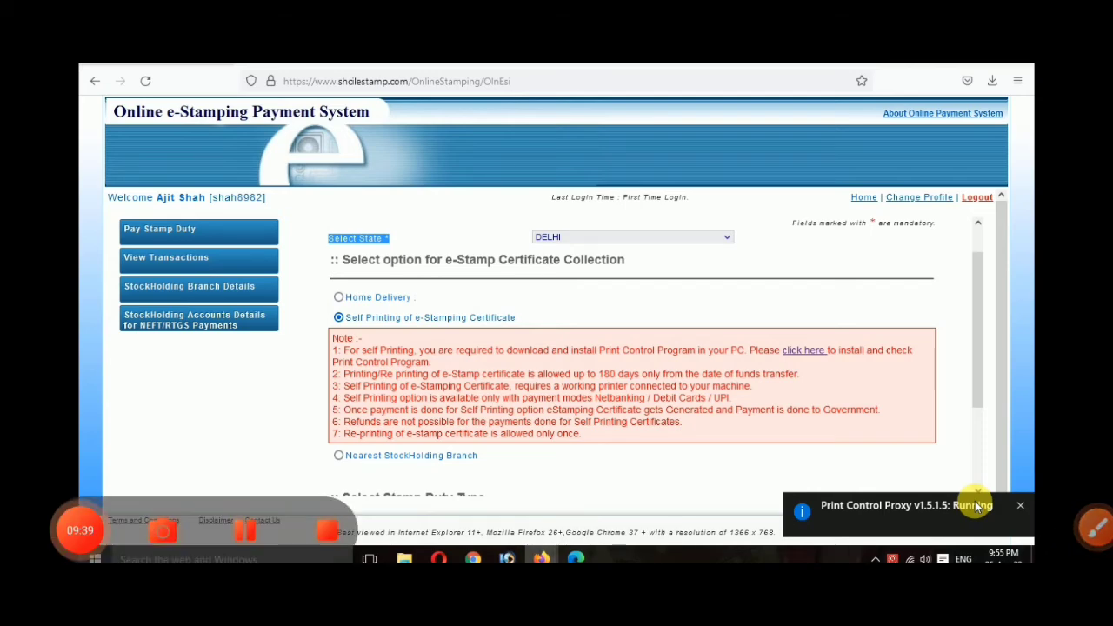
{"action": "left_click", "coordinate": [805, 350]}
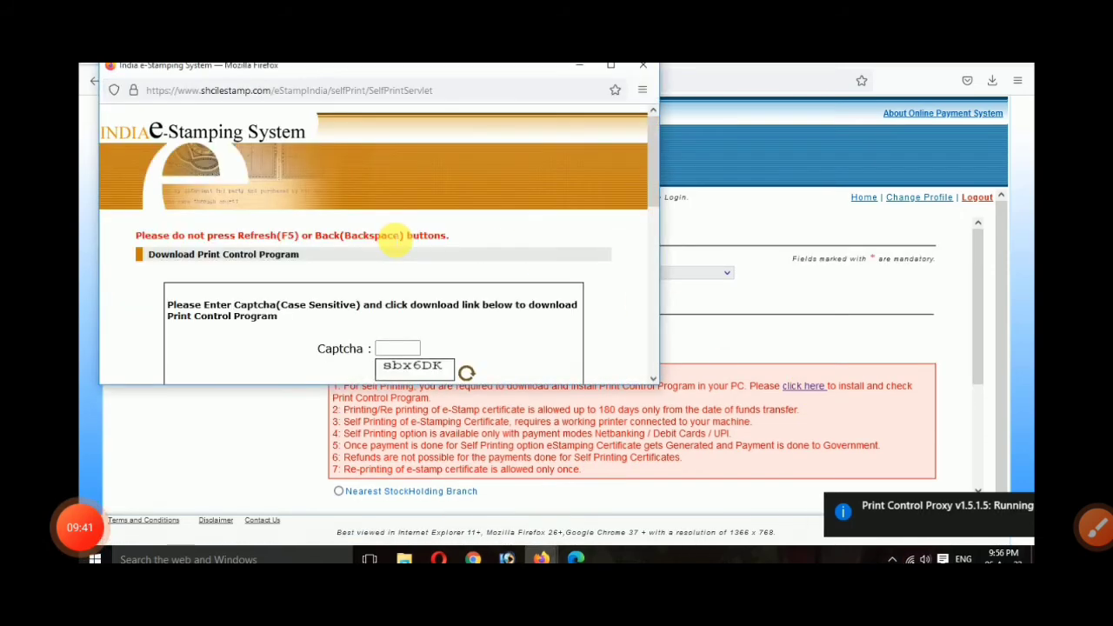
{"action": "scroll", "coordinate": [393, 239], "scroll_direction": "down", "scroll_amount": 1}
{"action": "left_click_drag", "start_coordinate": [664, 204], "coordinate": [664, 346]}
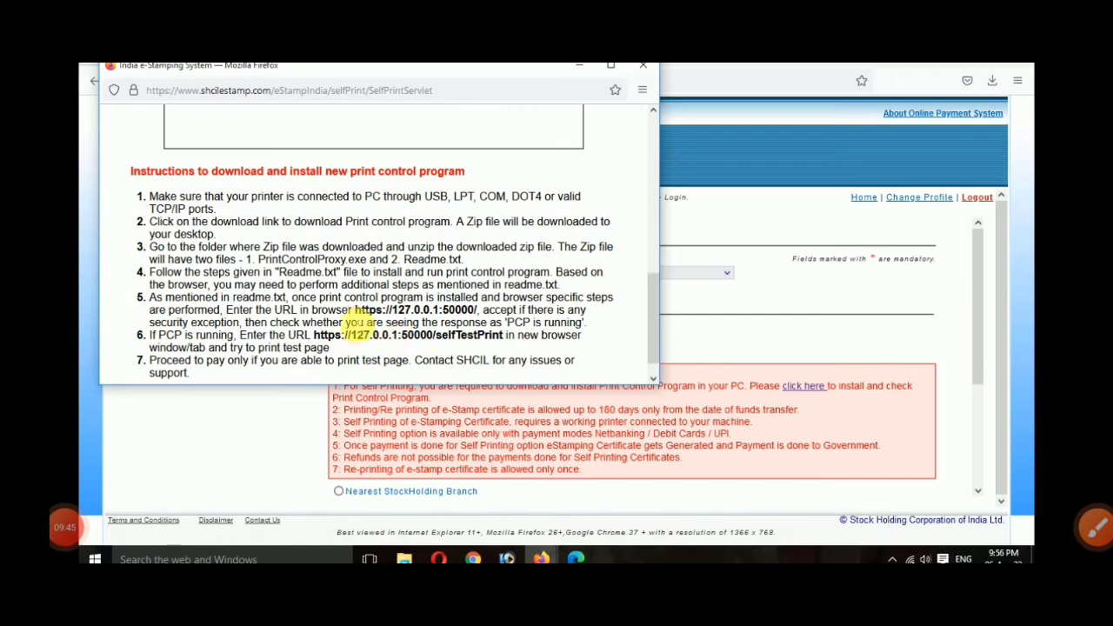
{"action": "left_click_drag", "start_coordinate": [355, 311], "coordinate": [479, 311]}
{"action": "key", "text": "ctrl+c"}
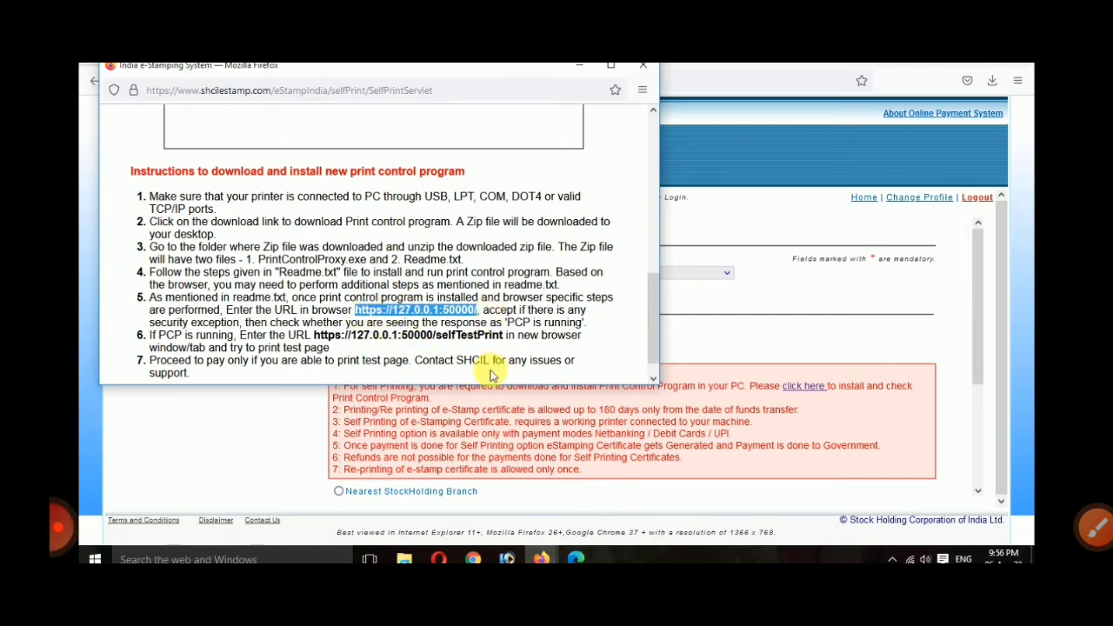
{"action": "left_click", "coordinate": [729, 300]}
{"action": "left_click", "coordinate": [247, 50]}
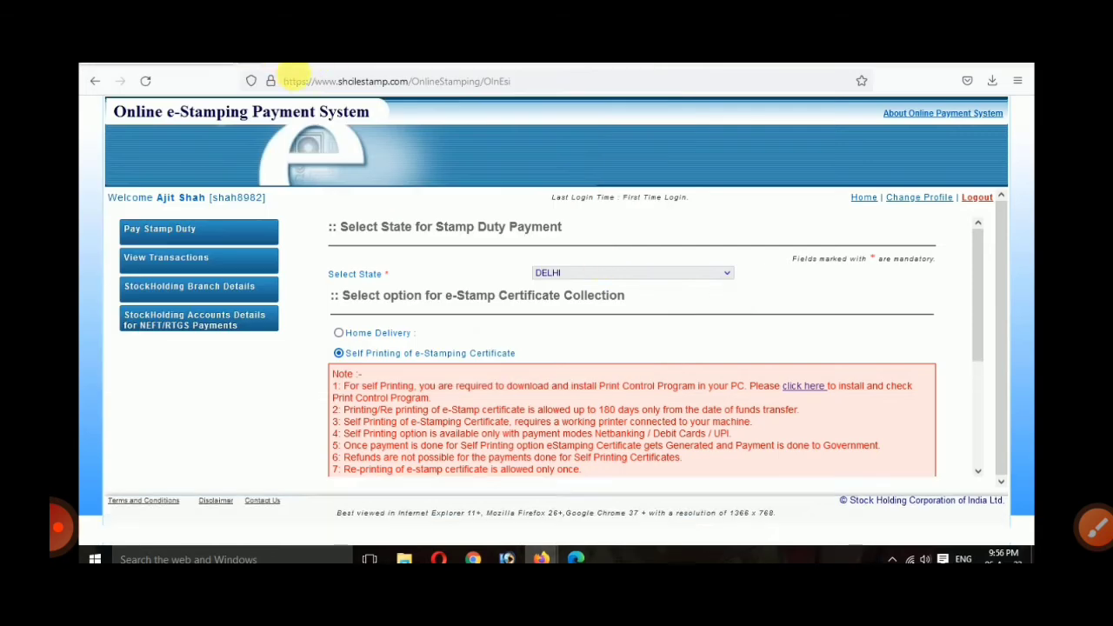
{"action": "left_click", "coordinate": [305, 83]}
{"action": "key", "text": "ctrl+v"}
{"action": "key", "text": "Return"}
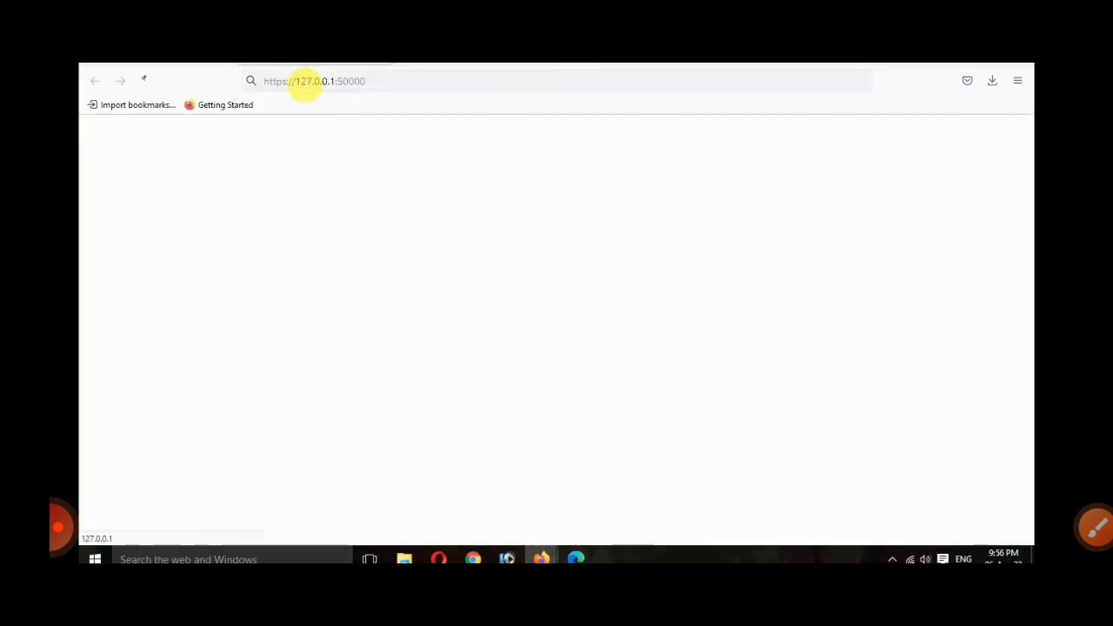
{"action": "left_click_drag", "start_coordinate": [83, 110], "coordinate": [171, 127]}
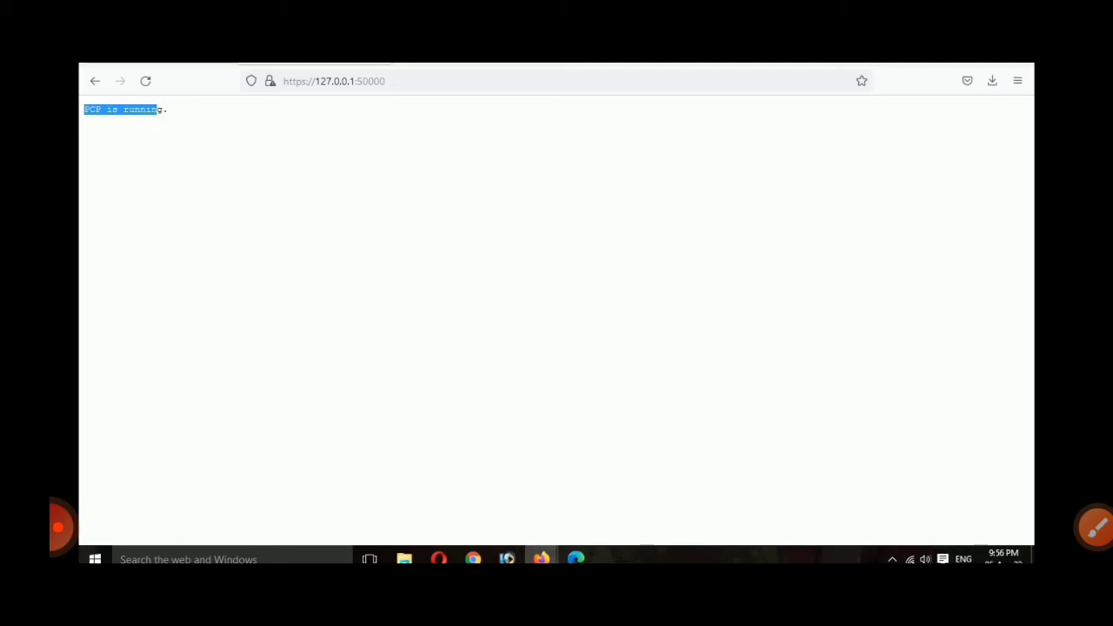
Step: Copy the selfTestPrint address from step 6 of the print instructions
{"action": "left_click", "coordinate": [150, 54]}
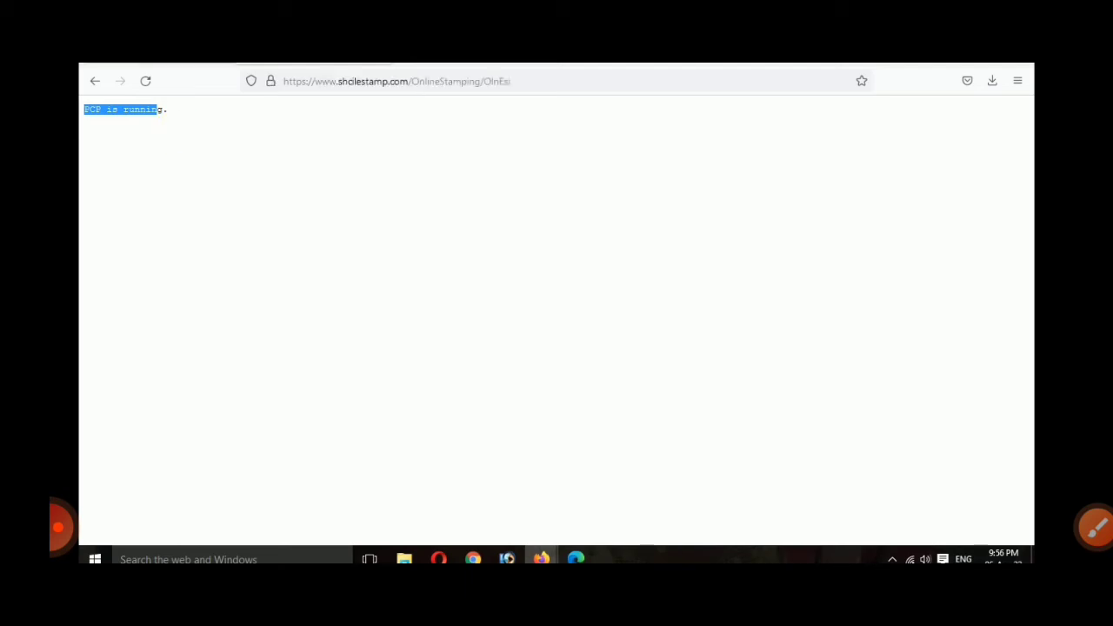
{"action": "scroll", "coordinate": [392, 363], "scroll_direction": "down", "scroll_amount": 1}
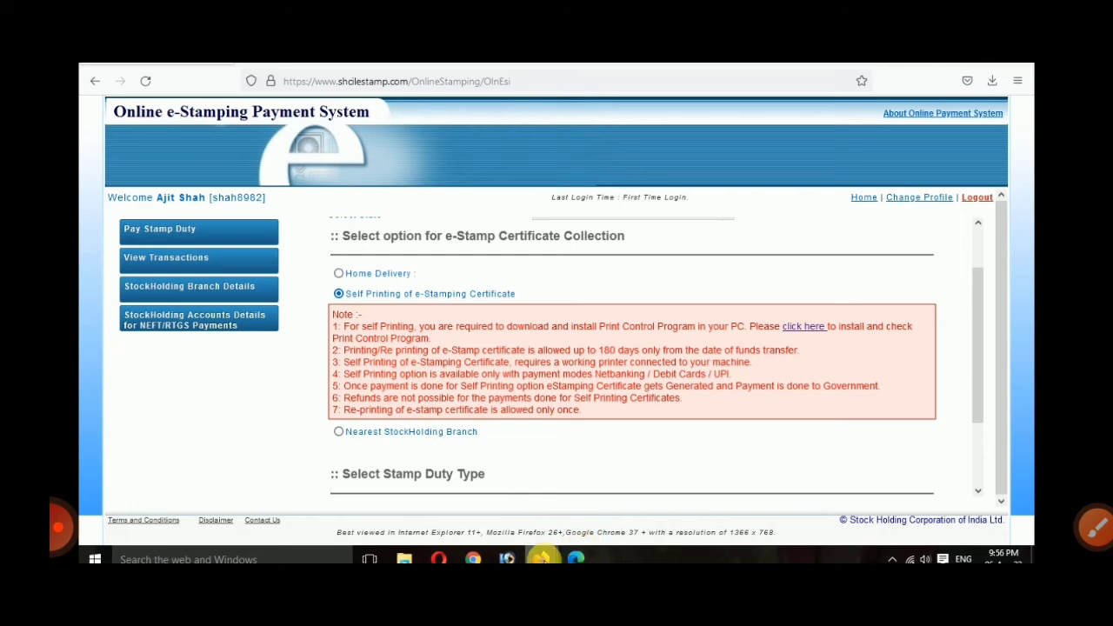
{"action": "mouse_move", "coordinate": [541, 560]}
{"action": "left_click", "coordinate": [577, 520]}
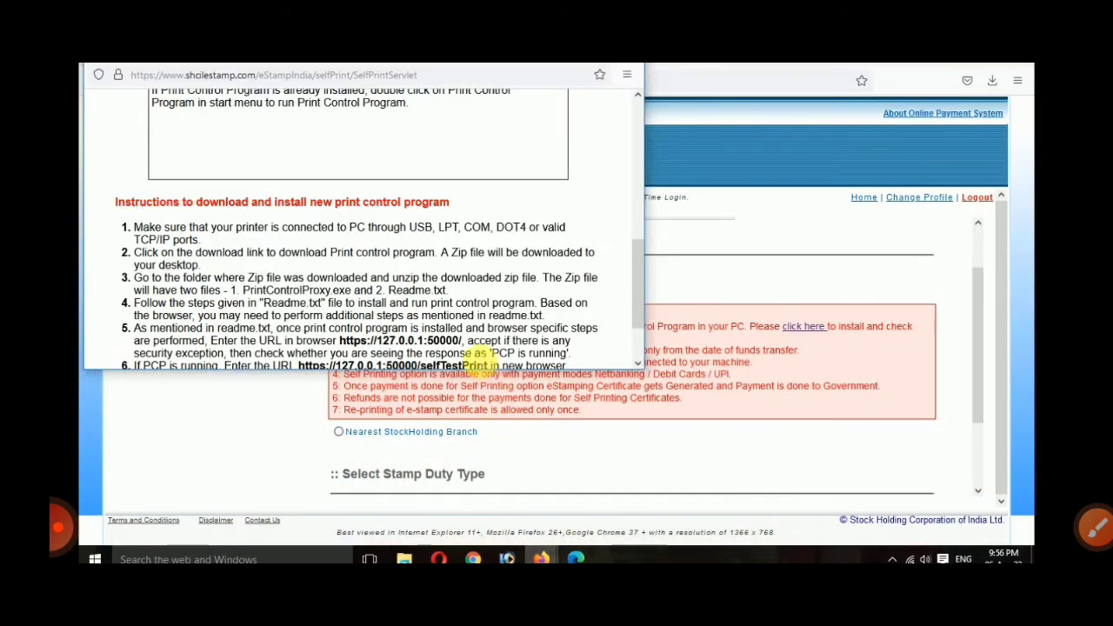
{"action": "scroll", "coordinate": [481, 358], "scroll_direction": "down", "scroll_amount": 1}
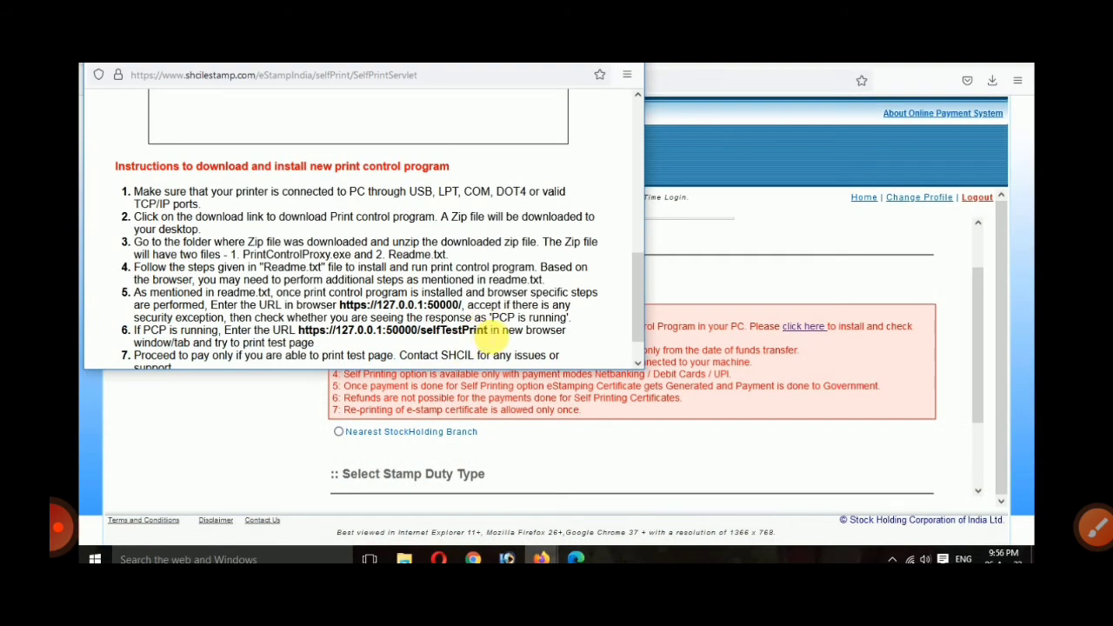
{"action": "left_click_drag", "start_coordinate": [494, 337], "coordinate": [300, 341]}
{"action": "key", "text": "ctrl+c"}
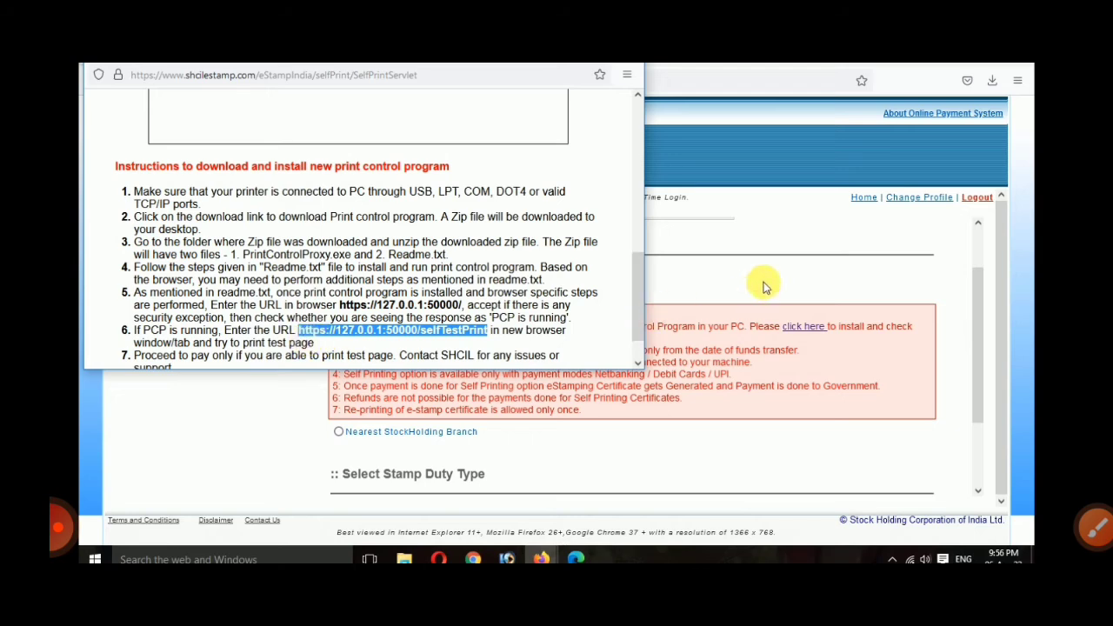
Step: Load the selfTestPrint page and check its Printer list, which is empty
{"action": "left_click", "coordinate": [741, 231]}
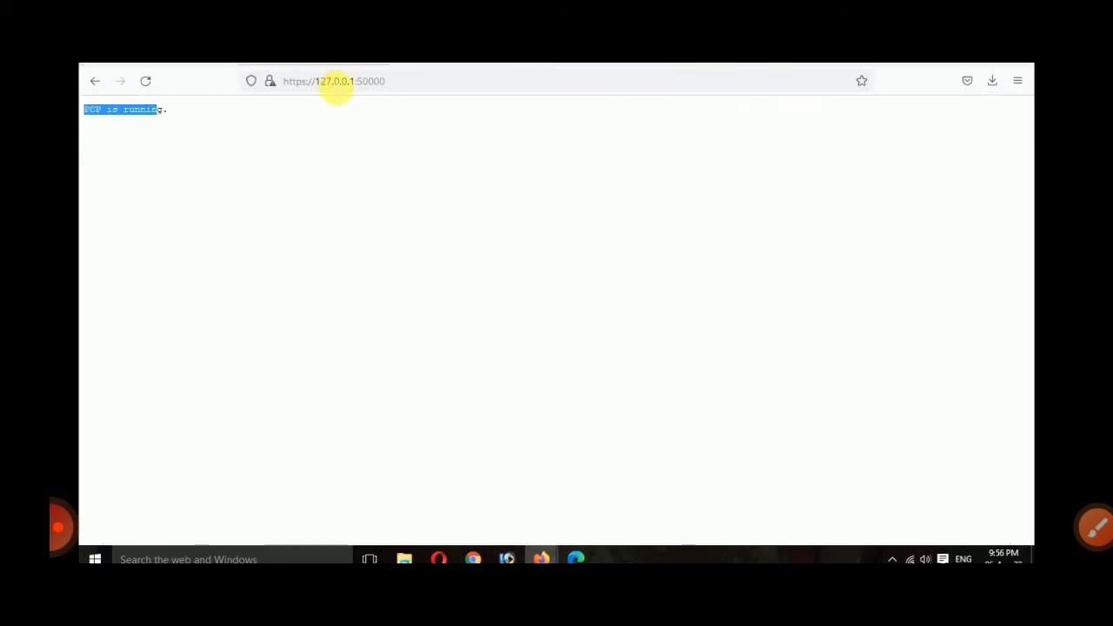
{"action": "left_click", "coordinate": [335, 81]}
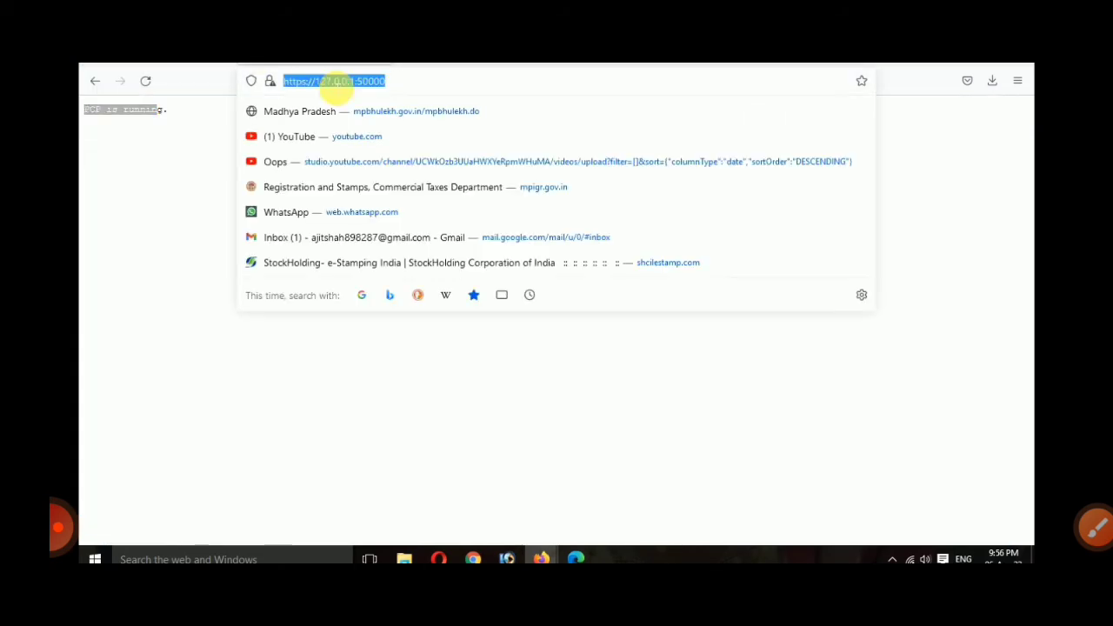
{"action": "key", "text": "ctrl+v"}
{"action": "key", "text": "Return"}
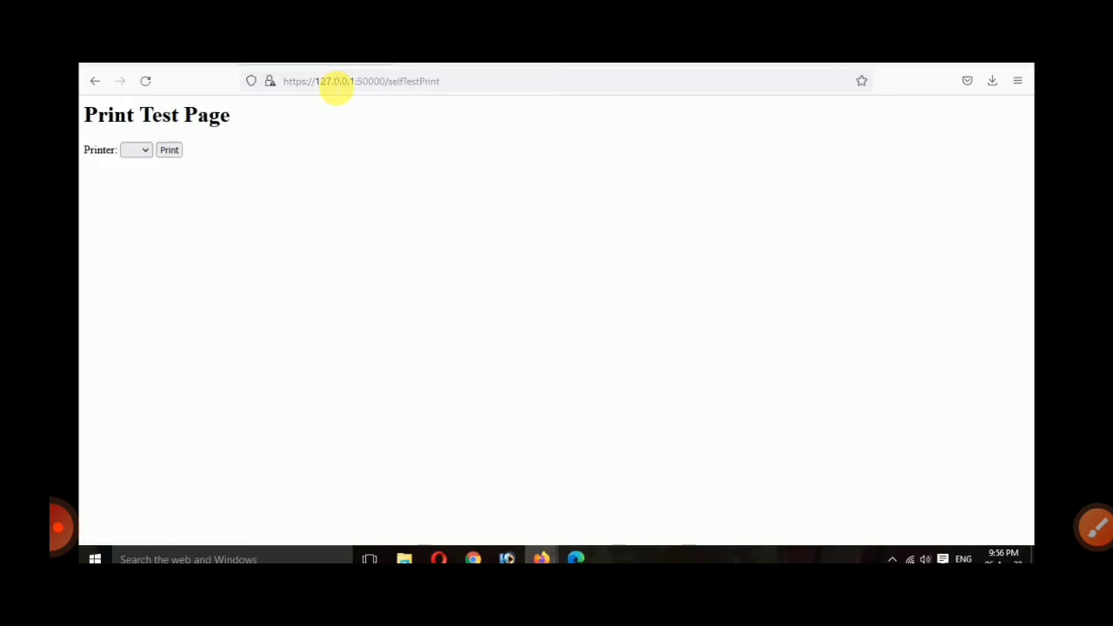
{"action": "left_click", "coordinate": [137, 151]}
{"action": "left_click", "coordinate": [185, 152]}
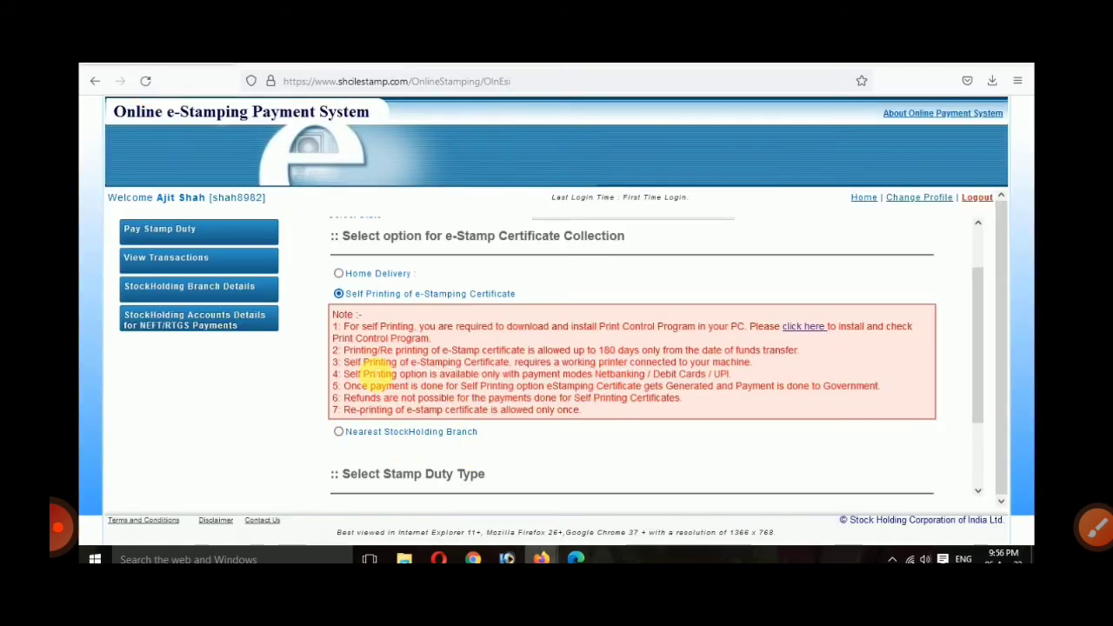
Step: Browse the Others registrable stamp duty list without choosing, then select Affidavit instead
{"action": "scroll", "coordinate": [366, 387], "scroll_direction": "down", "scroll_amount": 2}
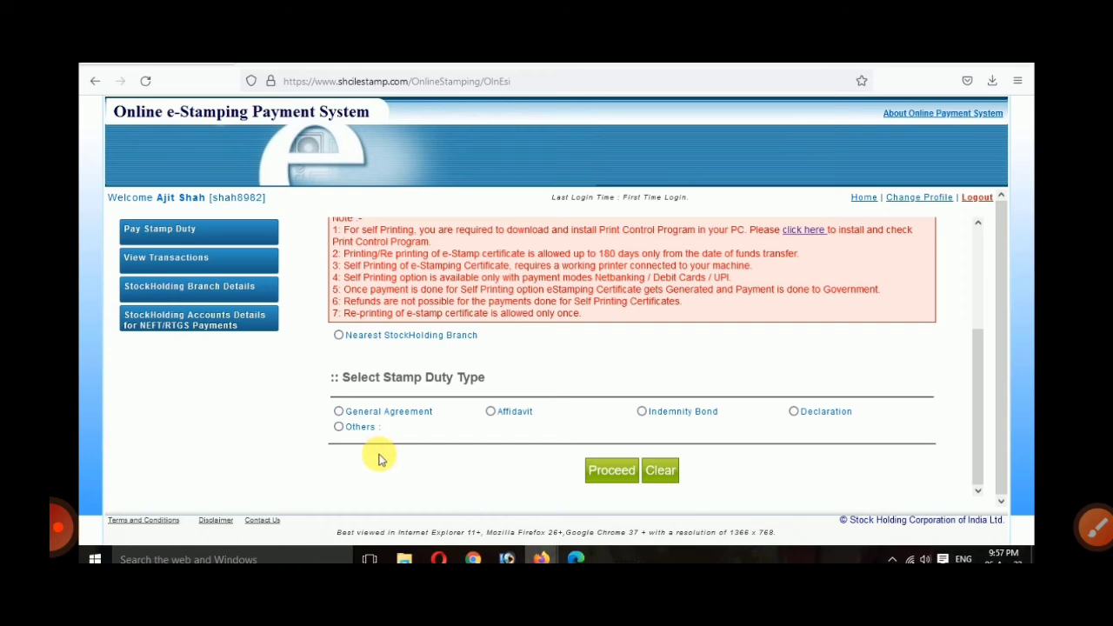
{"action": "left_click", "coordinate": [338, 427]}
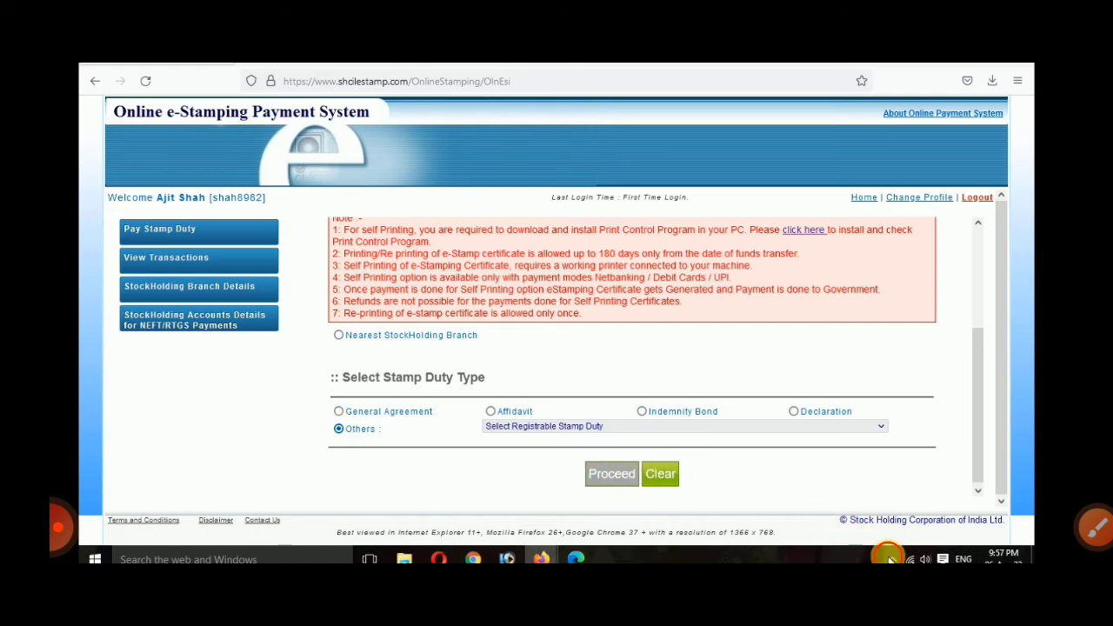
{"action": "left_click", "coordinate": [558, 427]}
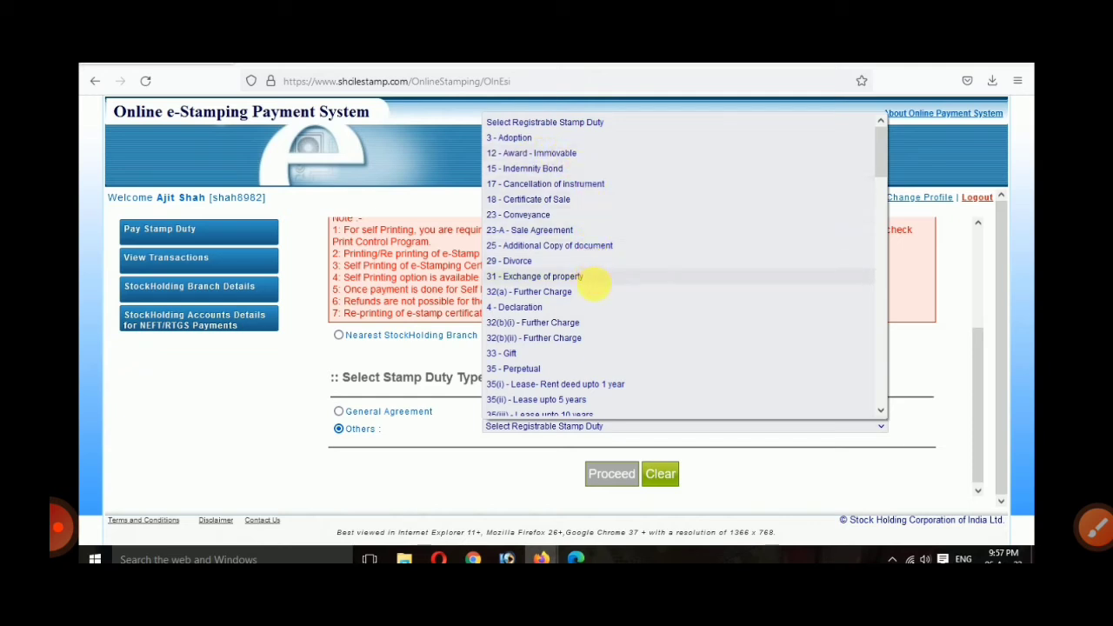
{"action": "scroll", "coordinate": [576, 386], "scroll_direction": "down", "scroll_amount": 5}
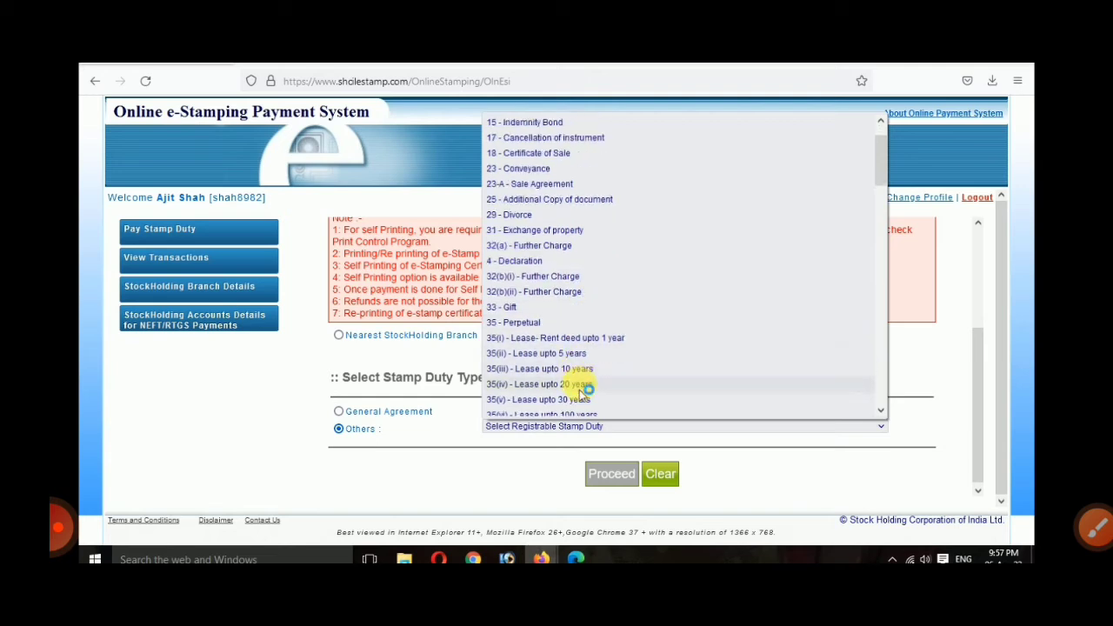
{"action": "scroll", "coordinate": [579, 398], "scroll_direction": "down", "scroll_amount": 1}
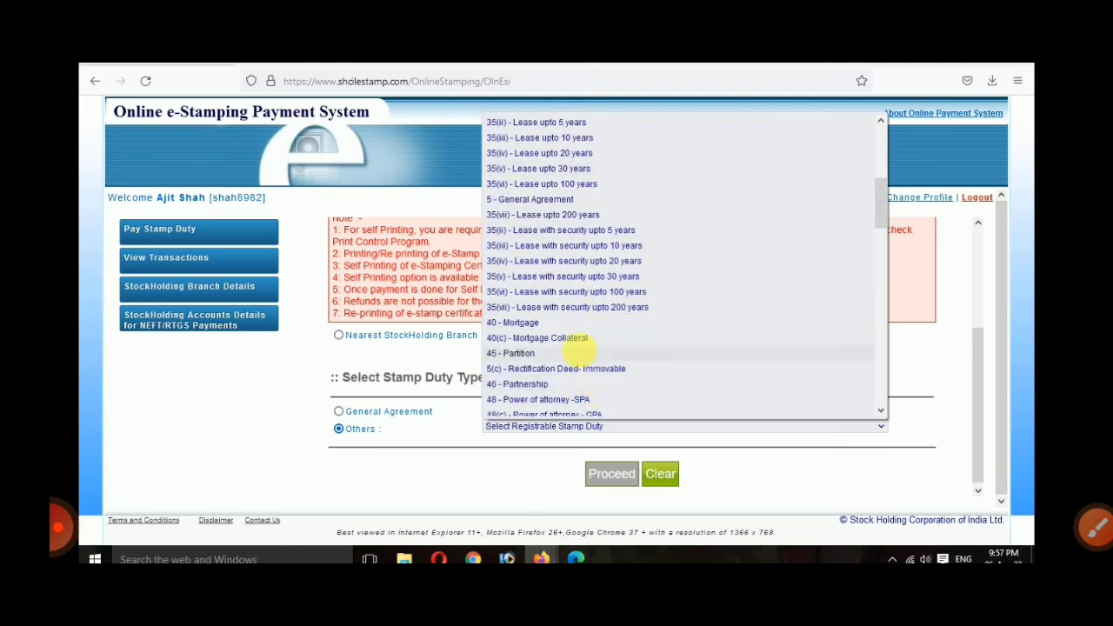
{"action": "scroll", "coordinate": [581, 355], "scroll_direction": "down", "scroll_amount": 3}
{"action": "scroll", "coordinate": [581, 348], "scroll_direction": "down", "scroll_amount": 4}
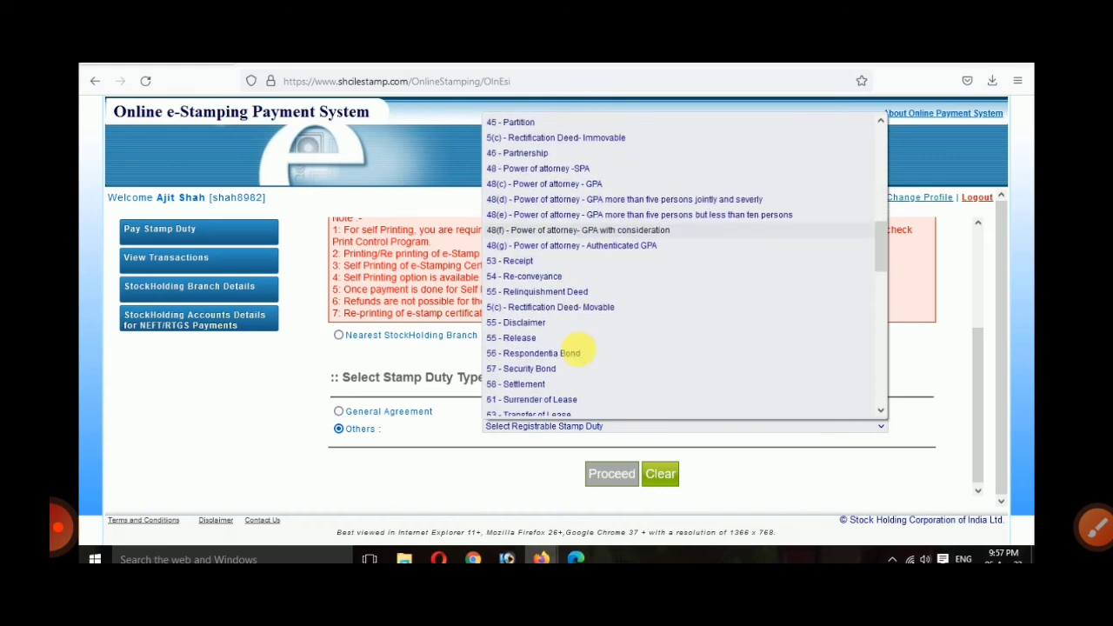
{"action": "scroll", "coordinate": [567, 374], "scroll_direction": "down", "scroll_amount": 1}
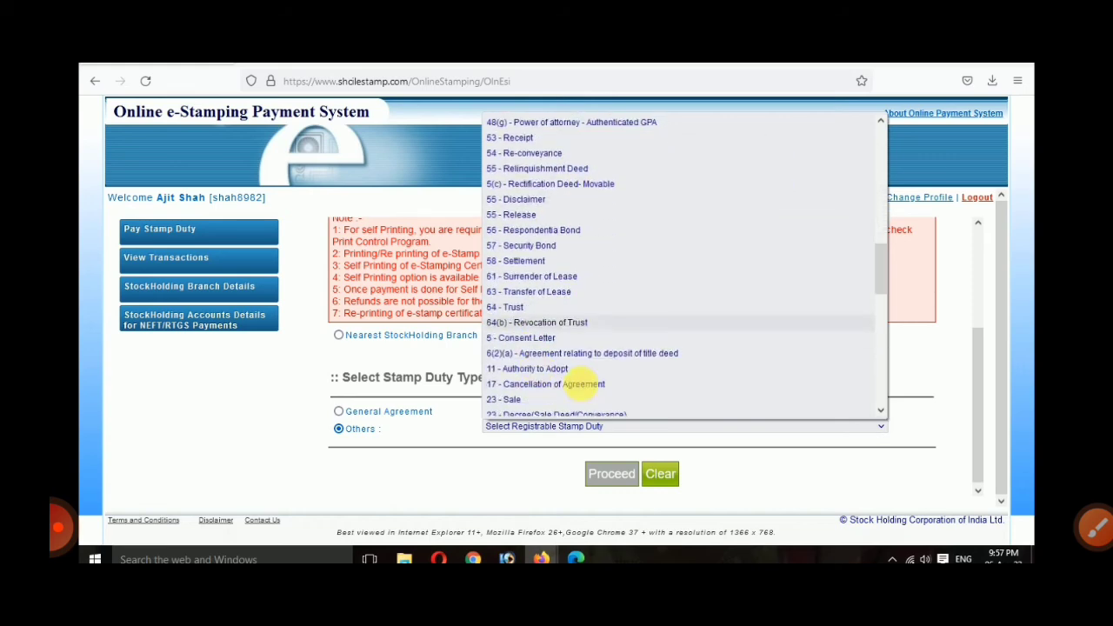
{"action": "left_click_drag", "start_coordinate": [884, 264], "coordinate": [870, 467]}
{"action": "left_click", "coordinate": [870, 467]}
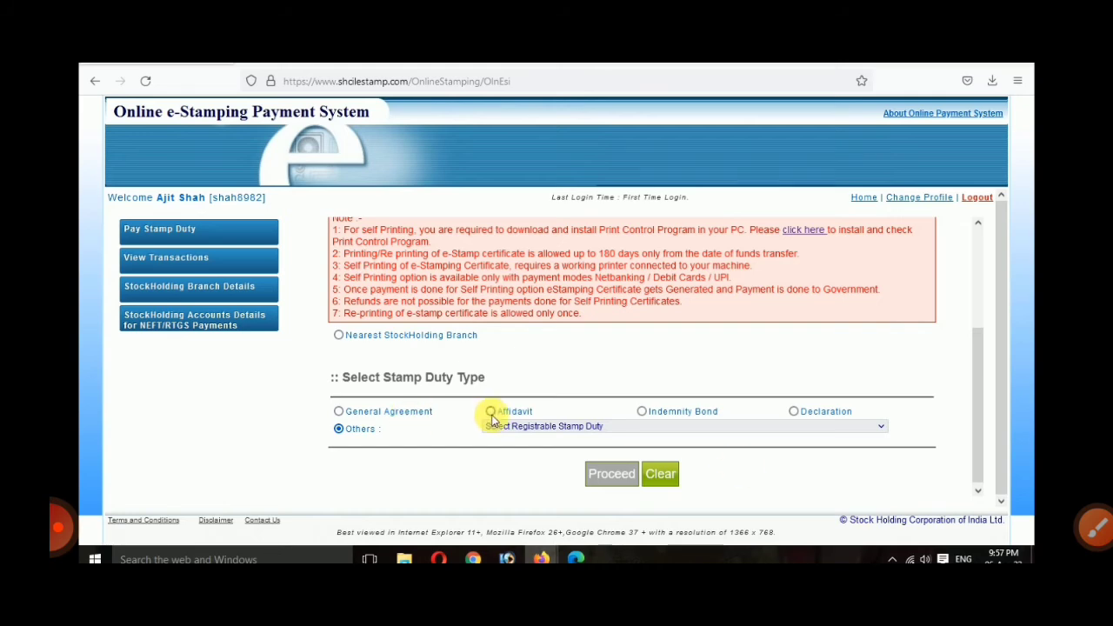
{"action": "left_click", "coordinate": [491, 411]}
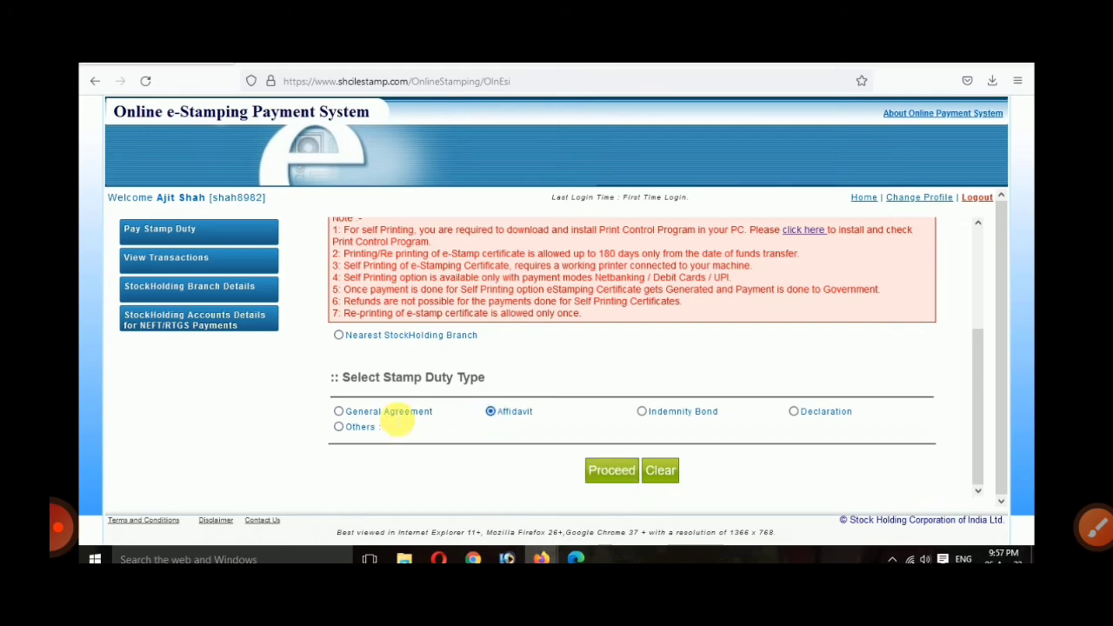
Step: Proceed to the Create Online Submission form and enter 'SELF AFFIDAVIT' as the document description
{"action": "left_click", "coordinate": [601, 477]}
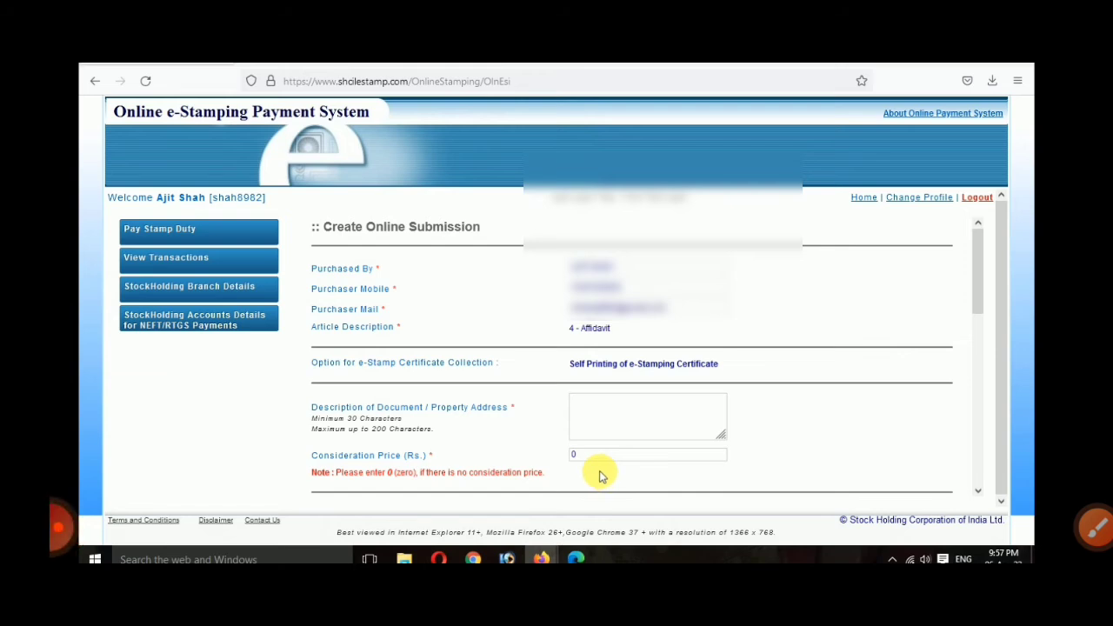
{"action": "left_click", "coordinate": [590, 412]}
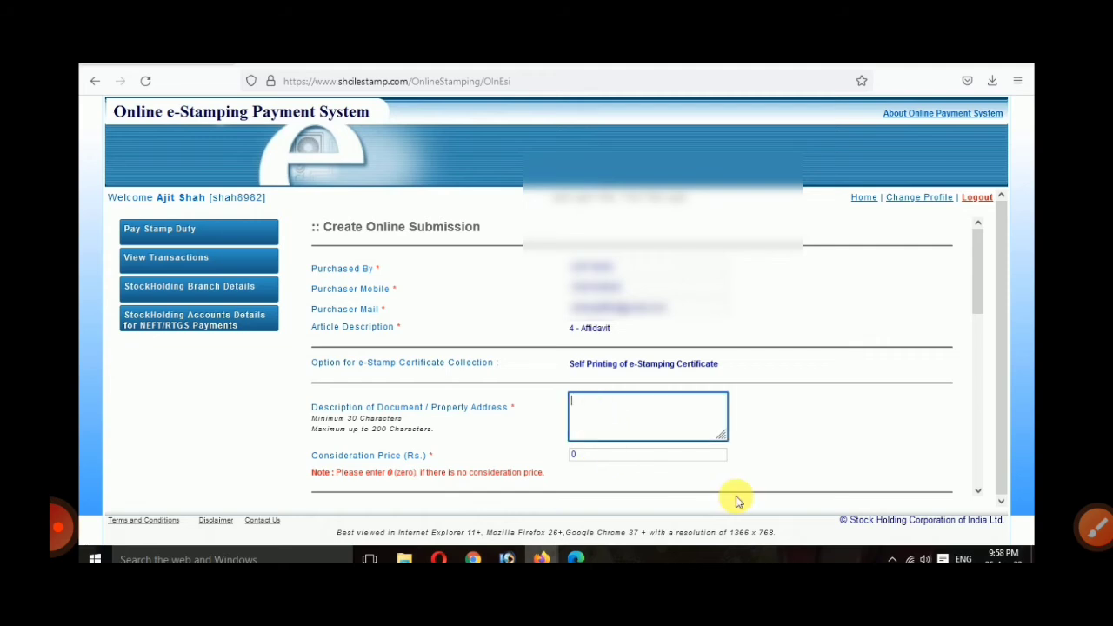
{"action": "type", "text": "AFFIDAVIT"}
{"action": "key", "text": "Home"}
{"action": "type", "text": "SELF"}
{"action": "key", "text": "End"}
{"action": "type", "text": "REG"}
{"action": "key", "text": "BackSpace"}
{"action": "key", "text": "BackSpace"}
{"action": "key", "text": "BackSpace"}
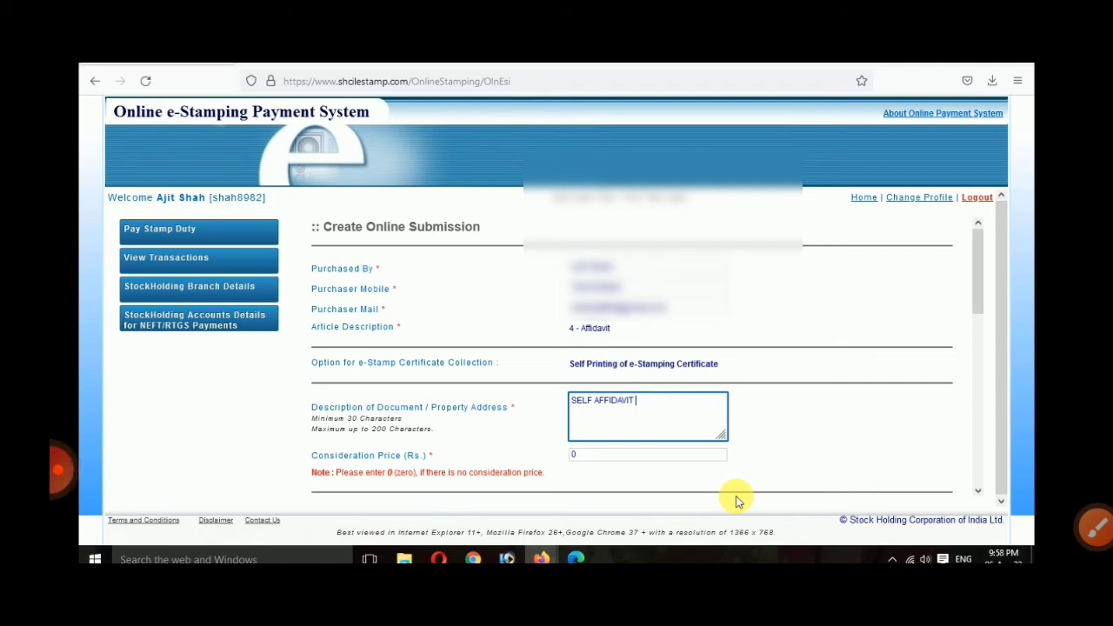
Step: Extend the description to 'SELF AFFIDAVIT CRATE AFFIDAVIT' and scroll down to the First Party fields
{"action": "left_click_drag", "start_coordinate": [716, 438], "coordinate": [792, 420]}
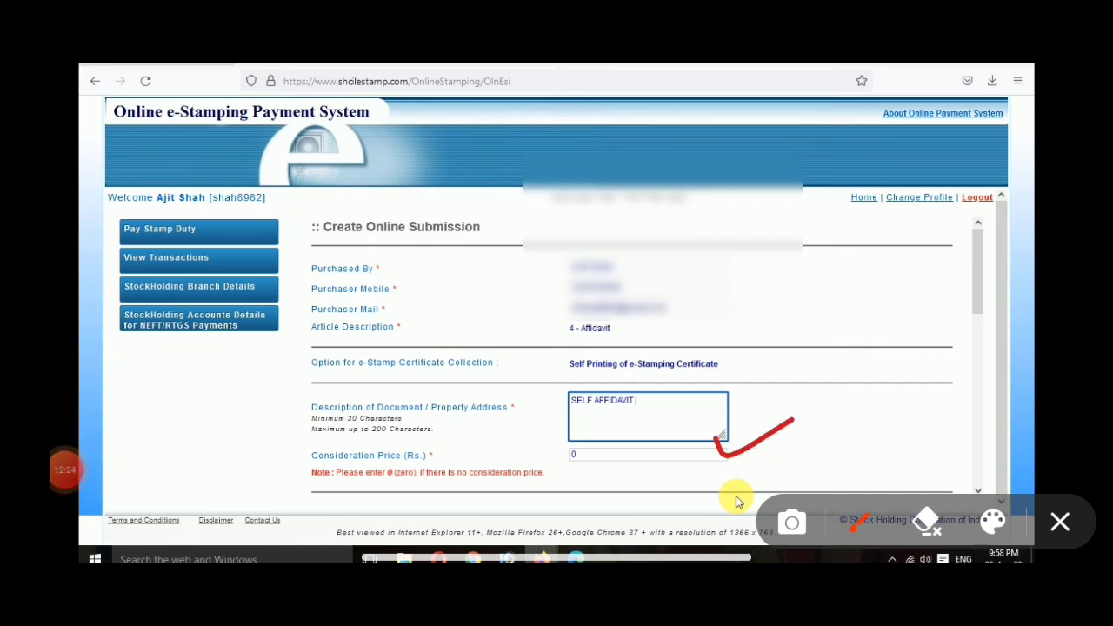
{"action": "left_click", "coordinate": [1061, 522]}
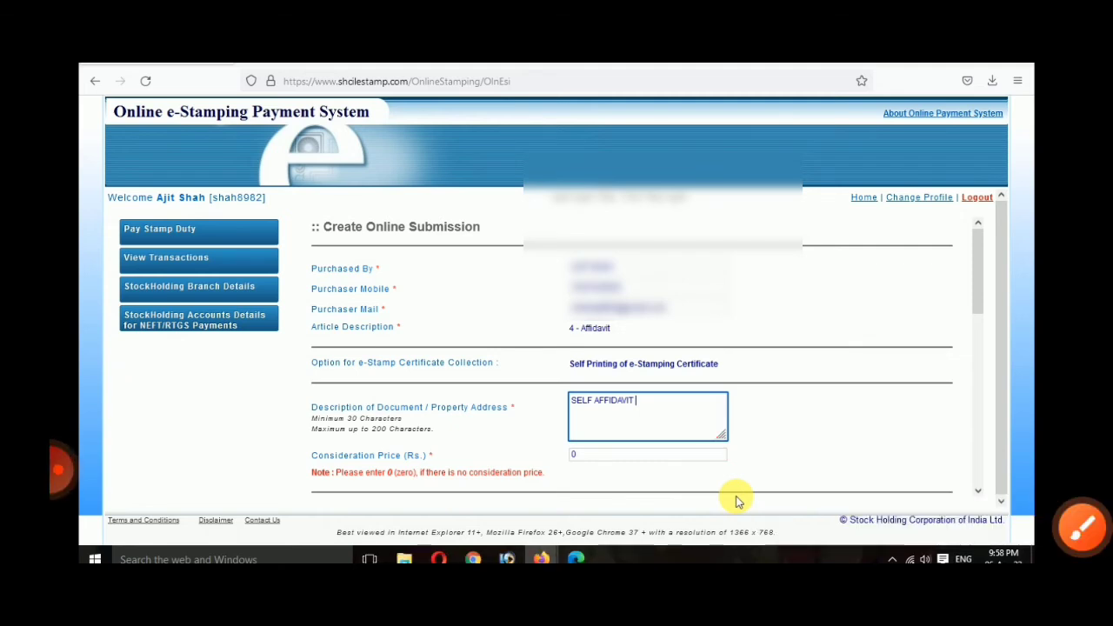
{"action": "scroll", "coordinate": [594, 335], "scroll_direction": "down", "scroll_amount": 4}
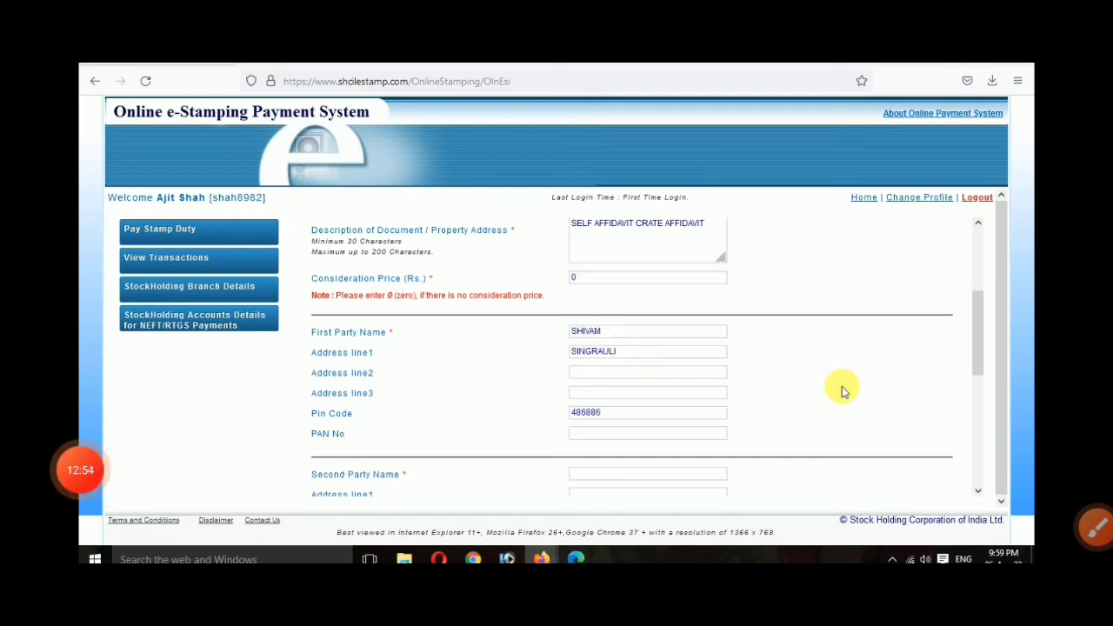
Step: Fill in the second party's name, address and pin code
{"action": "scroll", "coordinate": [842, 389], "scroll_direction": "down", "scroll_amount": 1}
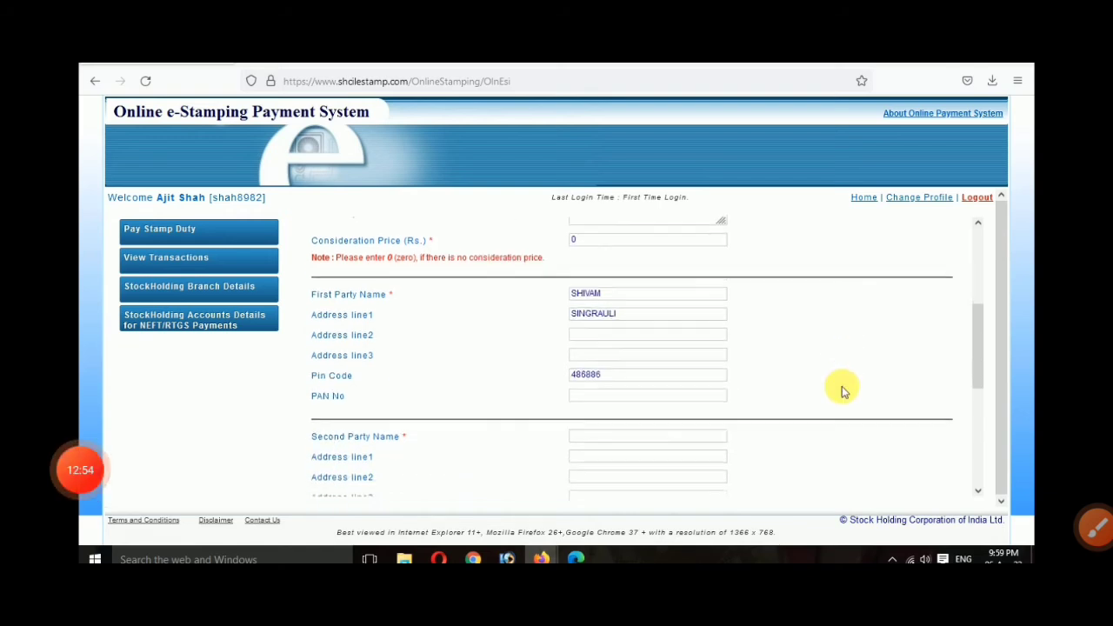
{"action": "left_click", "coordinate": [620, 428]}
{"action": "type", "text": "SA"}
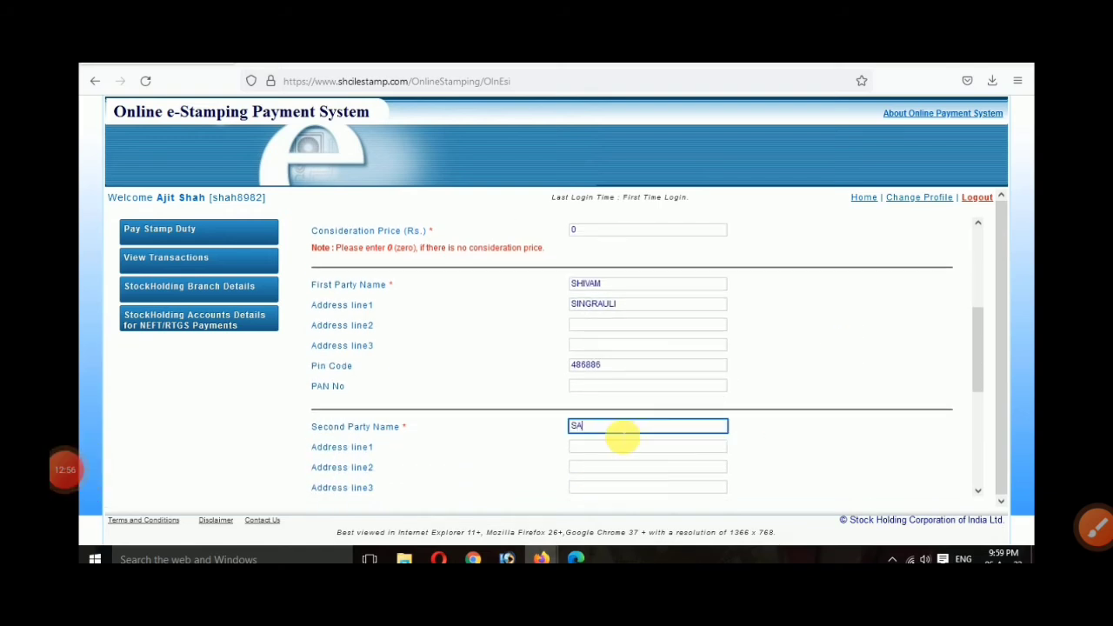
{"action": "type", "text": "TYAM"}
{"action": "key", "text": "Tab"}
{"action": "key", "text": "Tab"}
{"action": "type", "text": "S"}
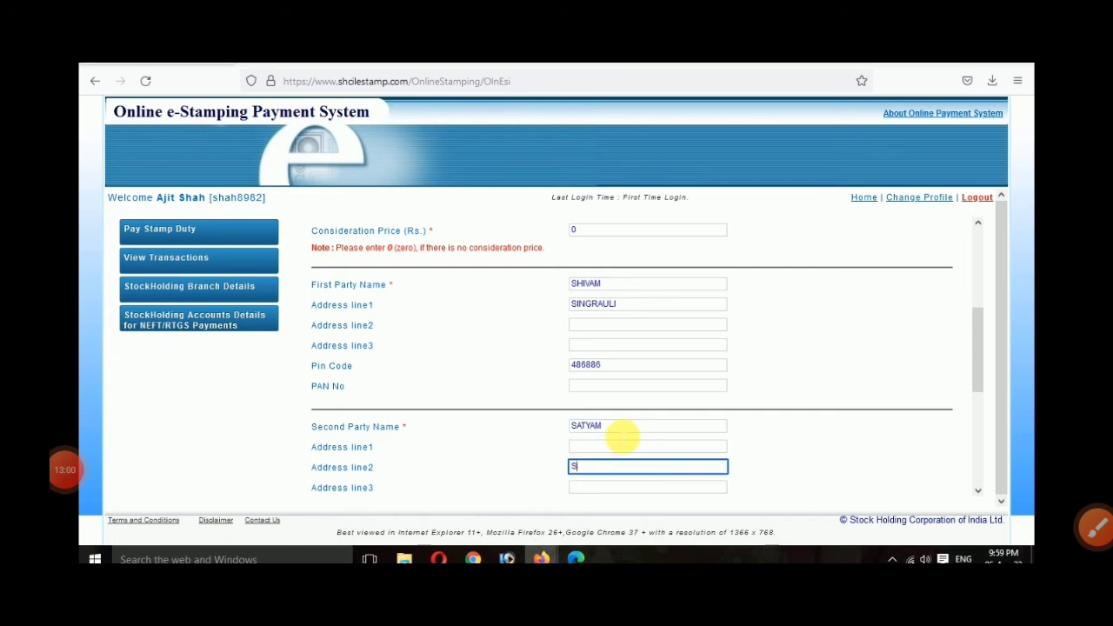
{"action": "key", "text": "BackSpace"}
{"action": "key", "text": "shift+Tab"}
{"action": "type", "text": "SI"}
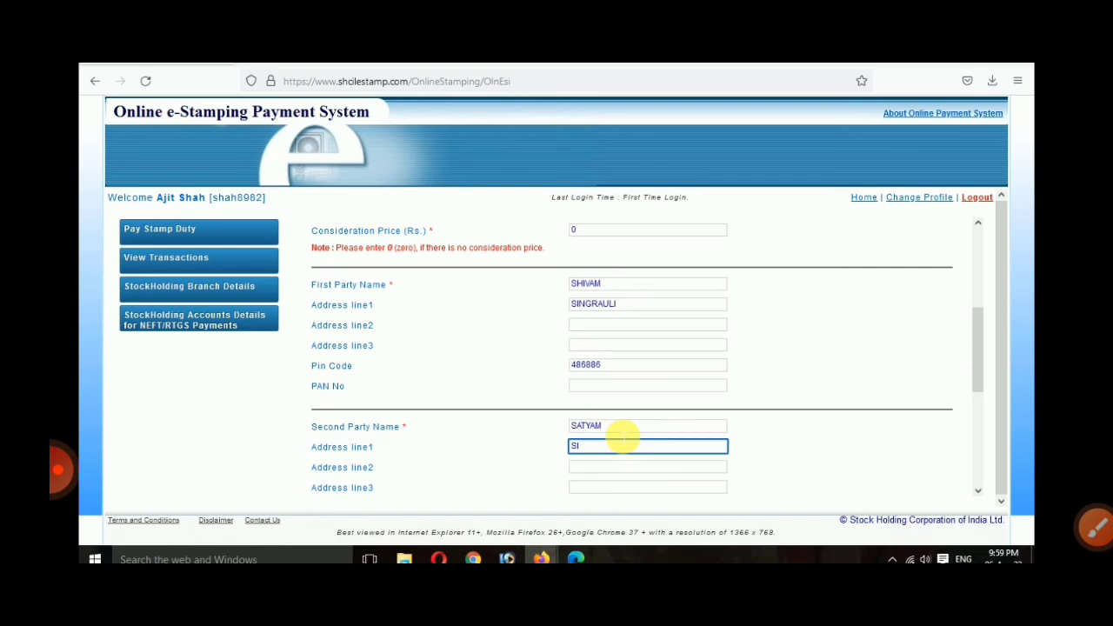
{"action": "type", "text": "NGRAULI"}
{"action": "scroll", "coordinate": [621, 418], "scroll_direction": "down", "scroll_amount": 1}
{"action": "left_click", "coordinate": [606, 484]}
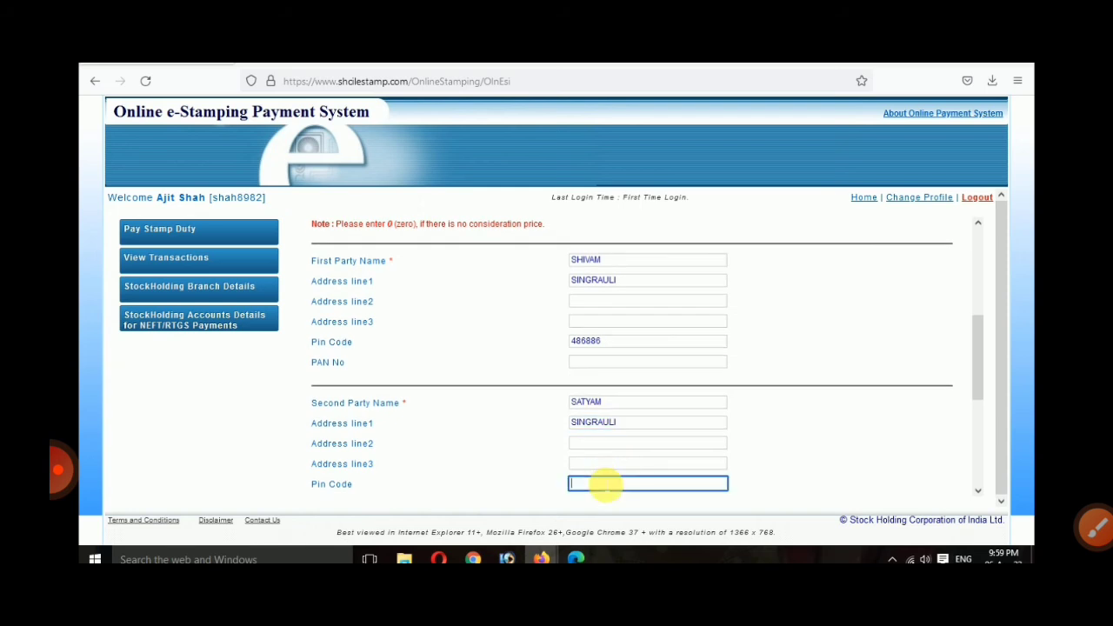
{"action": "type", "text": "486886"}
Step: Enter the second party's name as the person paying the stamp duty
{"action": "scroll", "coordinate": [604, 484], "scroll_direction": "down", "scroll_amount": 2}
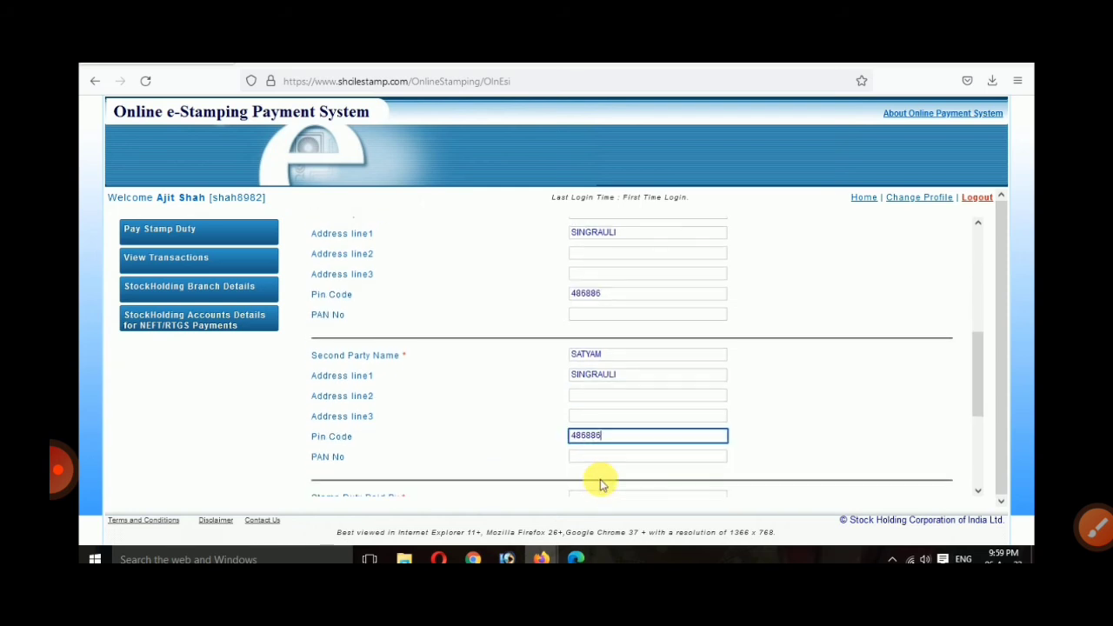
{"action": "scroll", "coordinate": [600, 484], "scroll_direction": "down", "scroll_amount": 2}
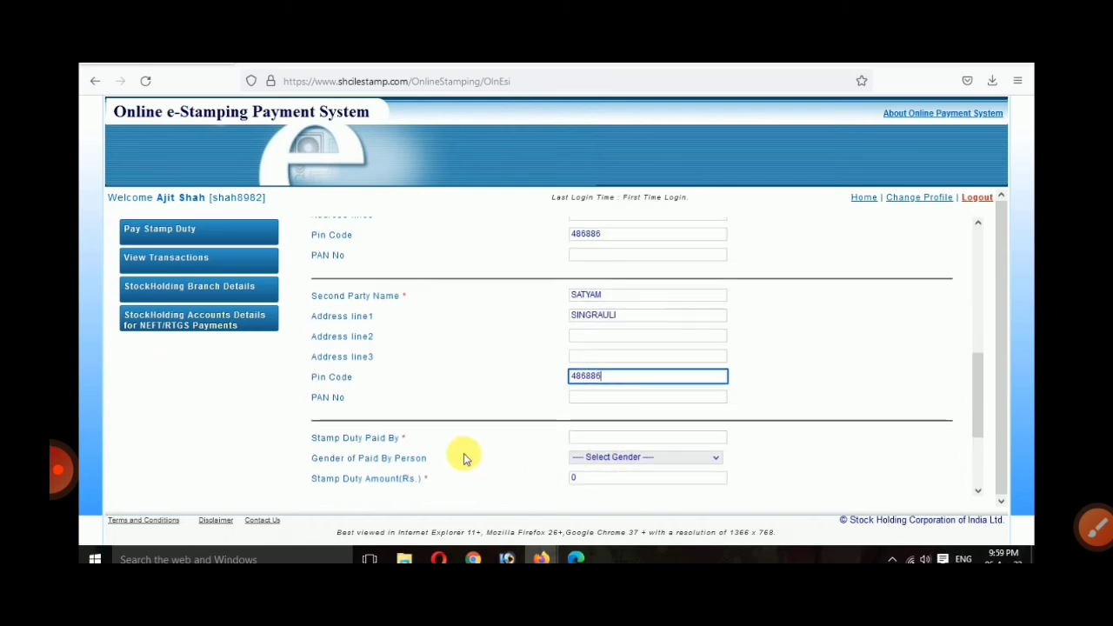
{"action": "scroll", "coordinate": [452, 457], "scroll_direction": "down", "scroll_amount": 1}
{"action": "left_click", "coordinate": [587, 416]}
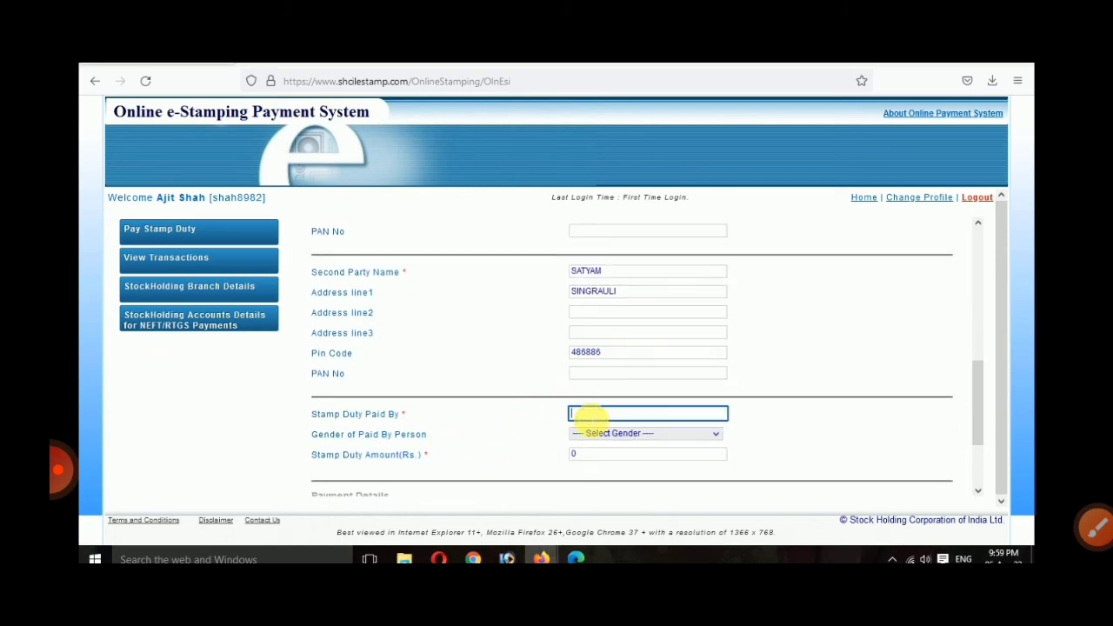
{"action": "type", "text": "0"}
{"action": "left_click", "coordinate": [589, 432]}
{"action": "left_click", "coordinate": [598, 415]}
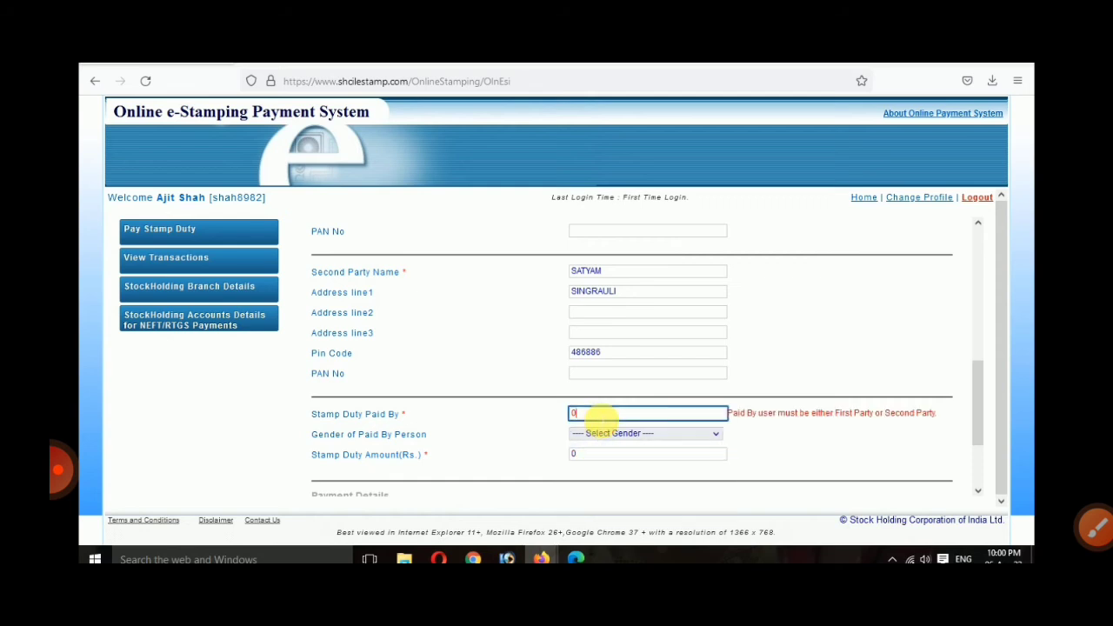
{"action": "key", "text": "BackSpace"}
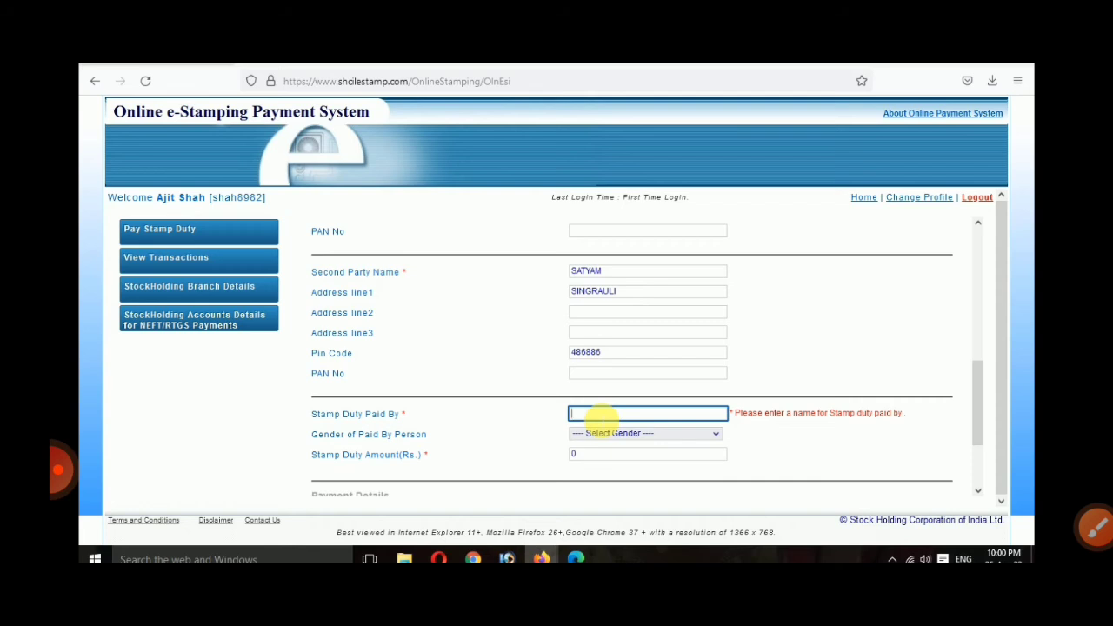
{"action": "type", "text": "SATYAM"}
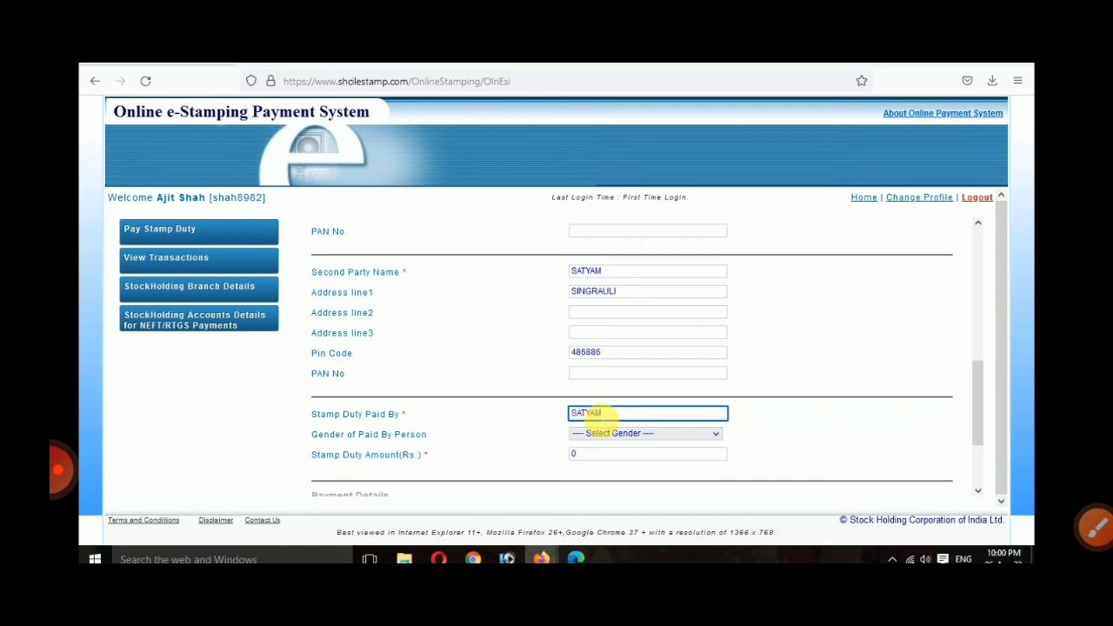
{"action": "left_click", "coordinate": [858, 459]}
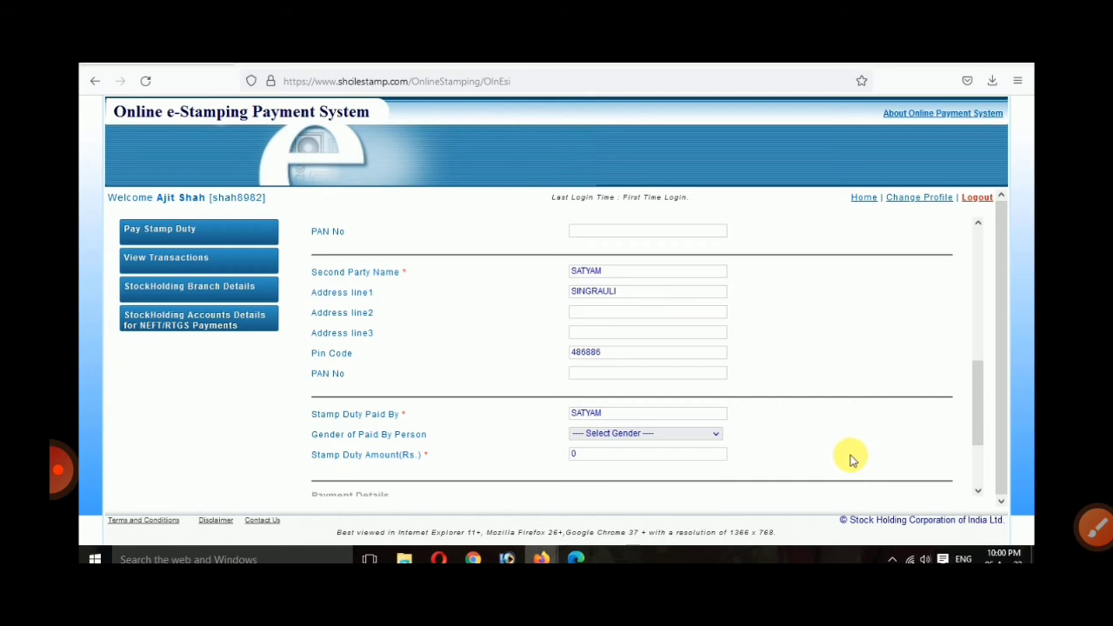
Step: Set the payer's gender to Male and the stamp duty amount to Rs 10
{"action": "left_click", "coordinate": [612, 433]}
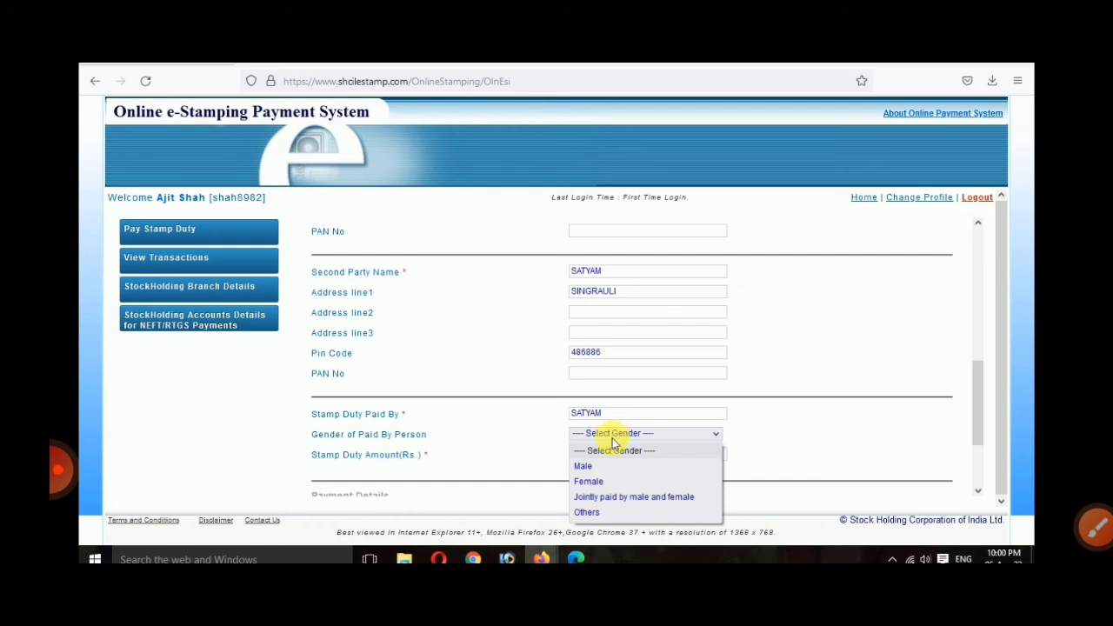
{"action": "left_click", "coordinate": [650, 467]}
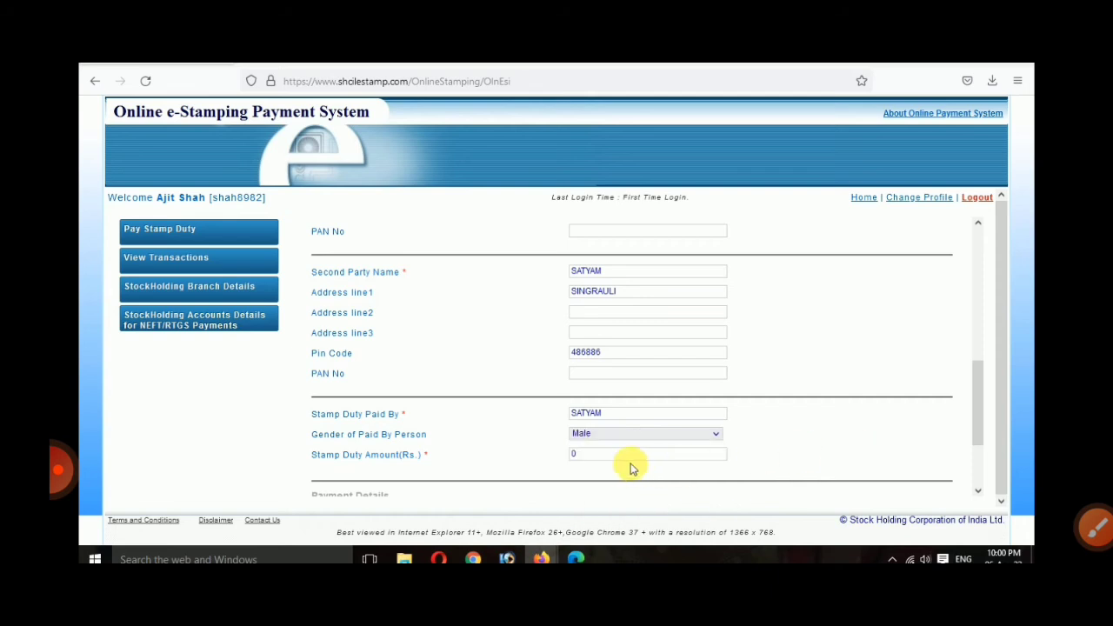
{"action": "double_click", "coordinate": [574, 455]}
{"action": "type", "text": "1"}
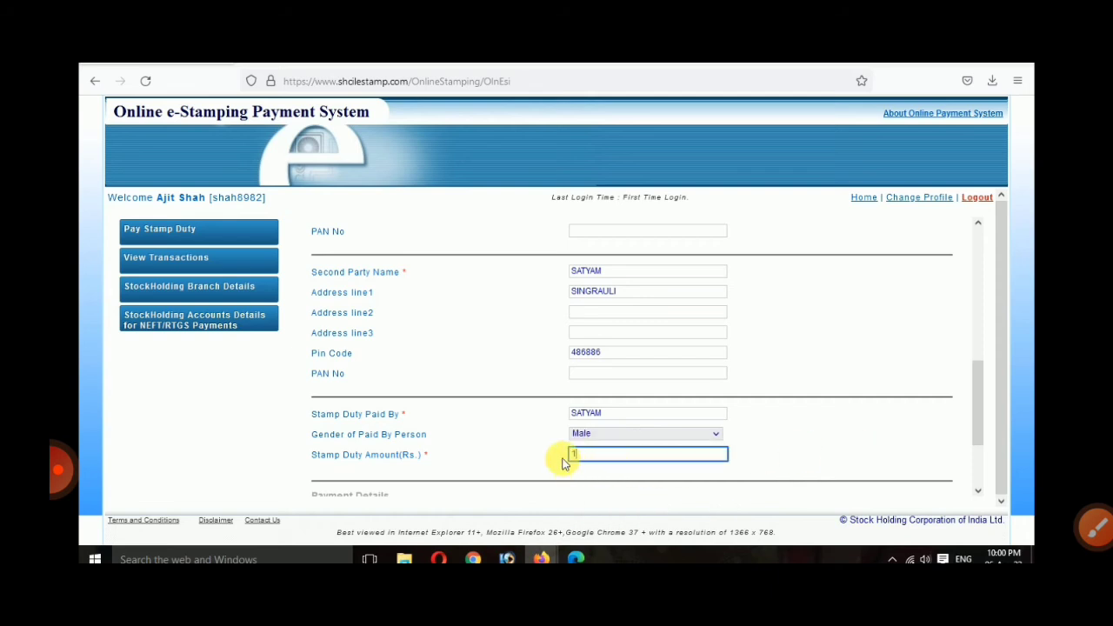
{"action": "left_click", "coordinate": [870, 460]}
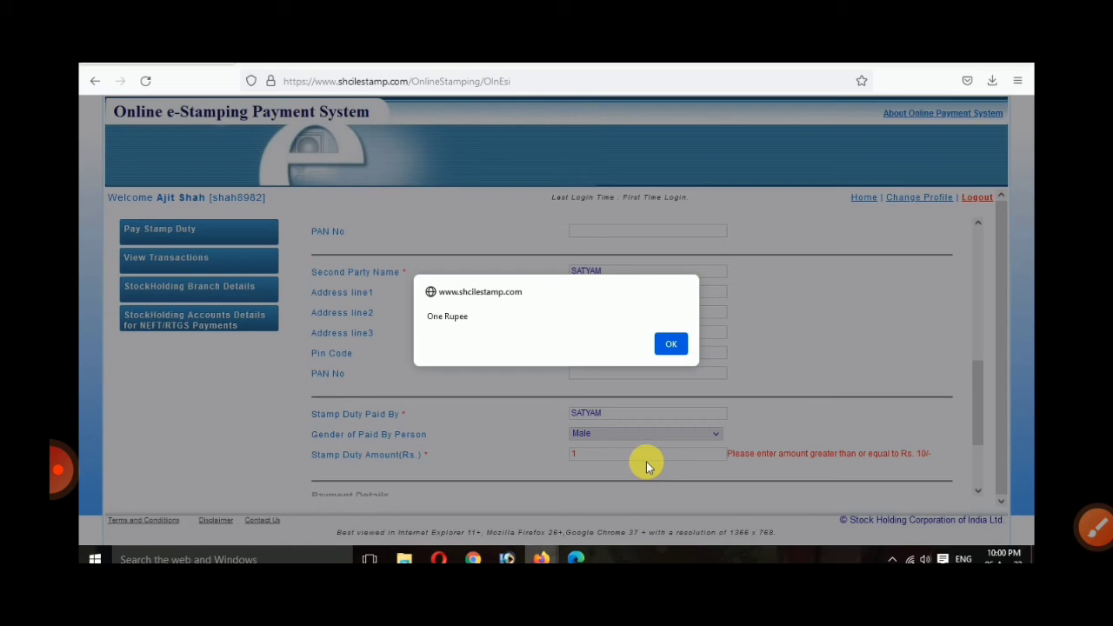
{"action": "left_click", "coordinate": [671, 343]}
{"action": "left_click", "coordinate": [581, 454]}
{"action": "type", "text": "0"}
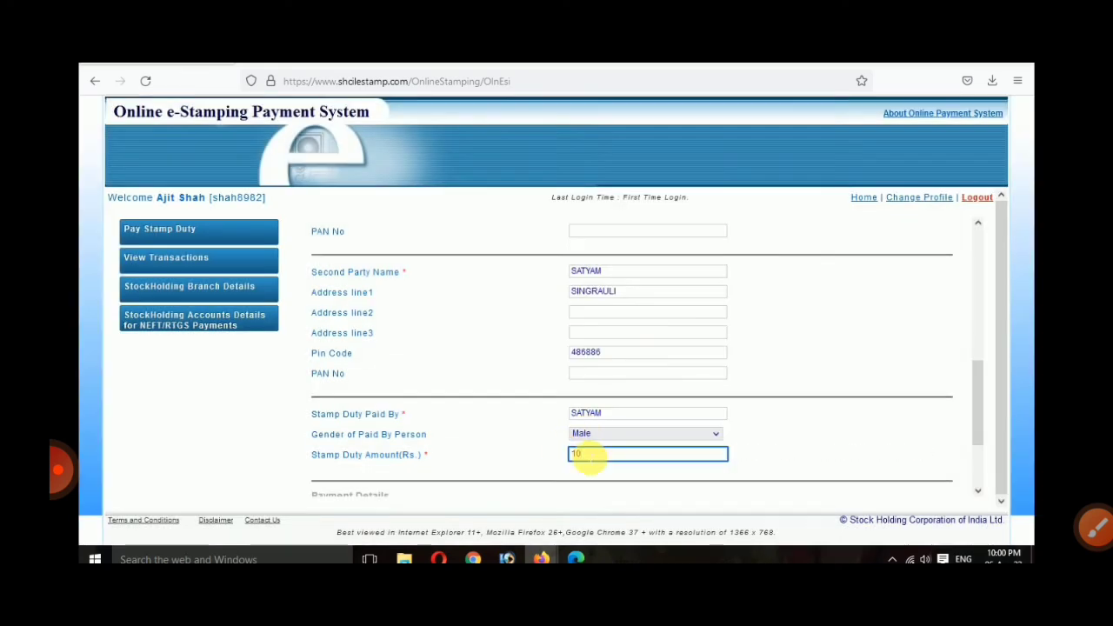
{"action": "left_click", "coordinate": [807, 433]}
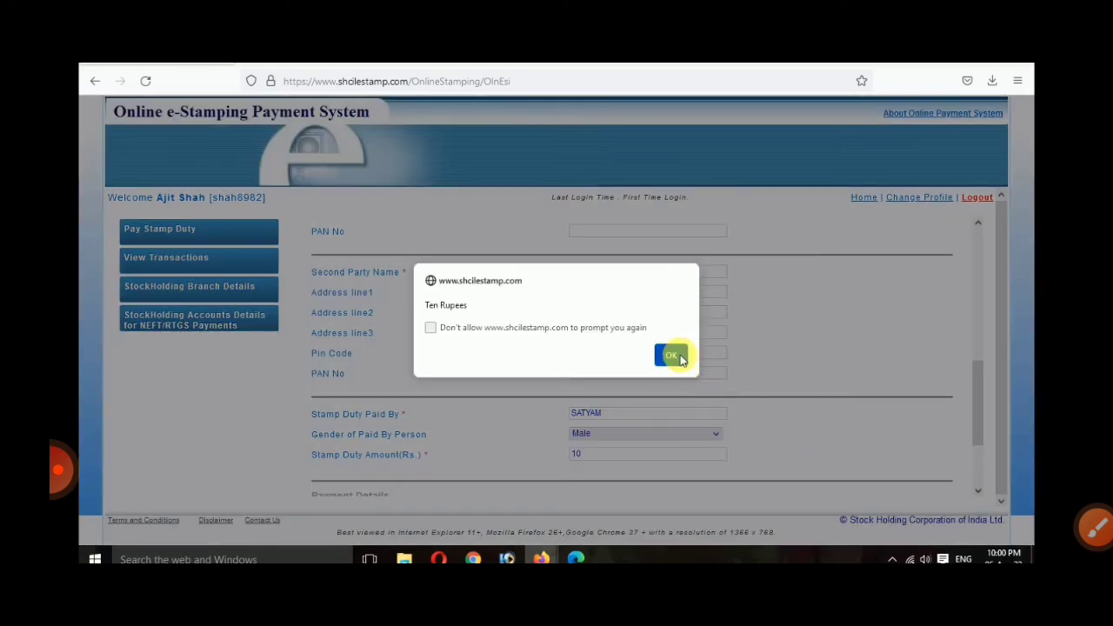
{"action": "left_click", "coordinate": [681, 358]}
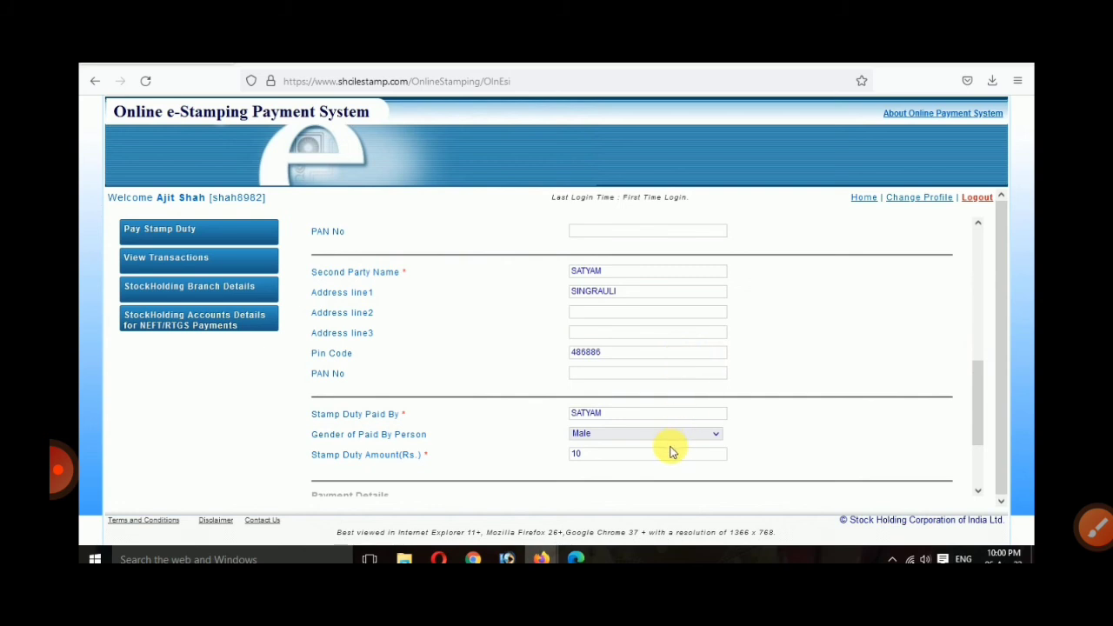
Step: Pick Razorpay in Payment Mode Of Stamp Duty and save the submission
{"action": "scroll", "coordinate": [556, 470], "scroll_direction": "down", "scroll_amount": 2}
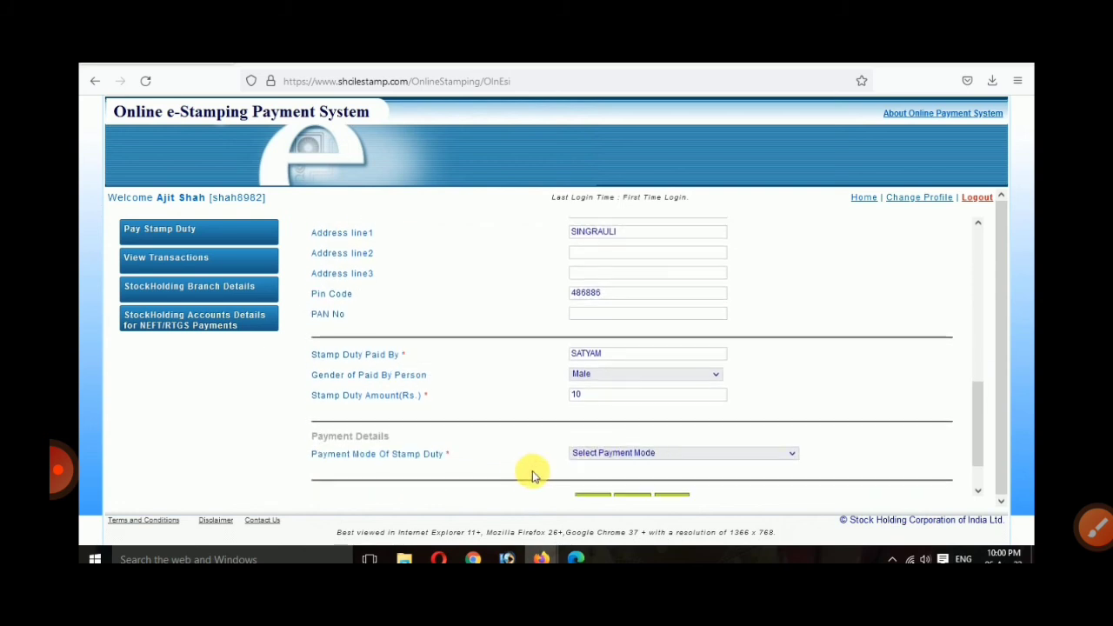
{"action": "left_click_drag", "start_coordinate": [306, 444], "coordinate": [445, 445]}
{"action": "left_click", "coordinate": [586, 443]}
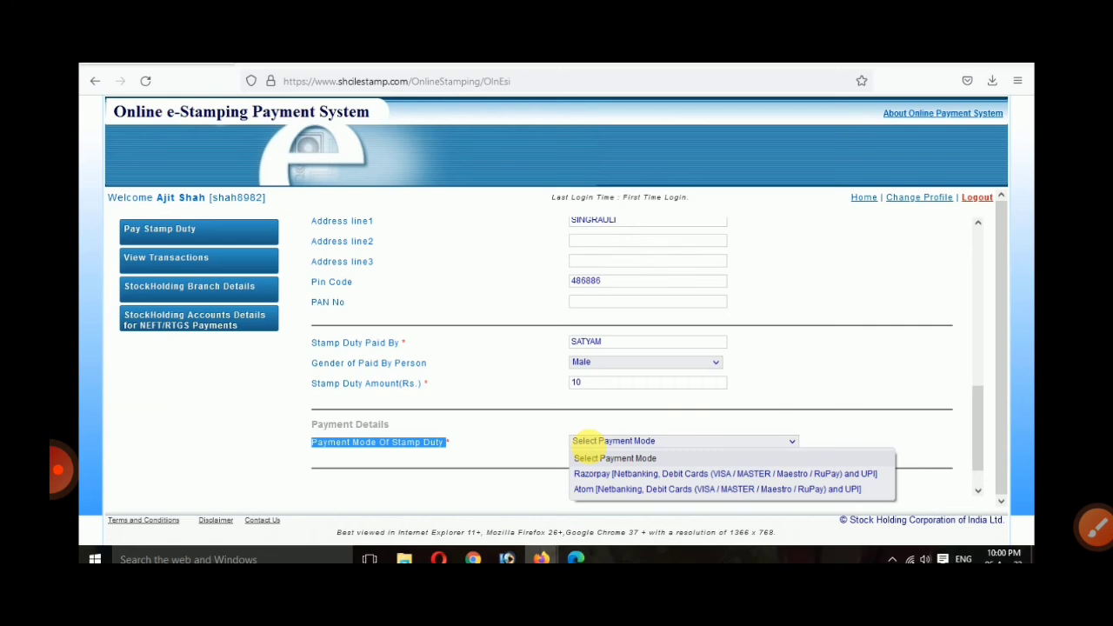
{"action": "key", "text": "Down"}
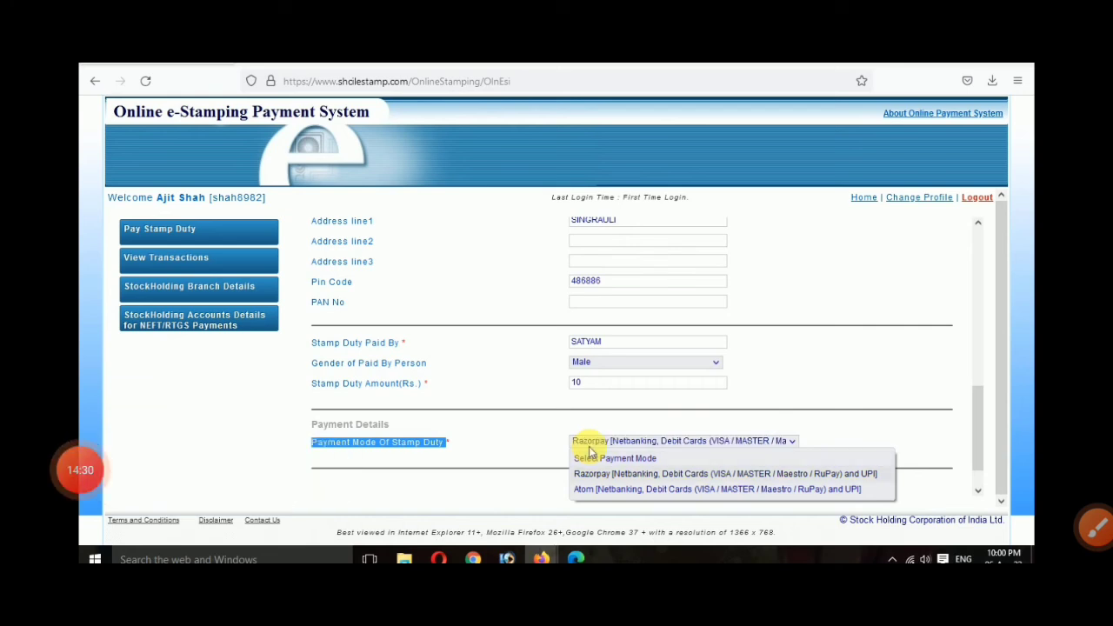
{"action": "key", "text": "Return"}
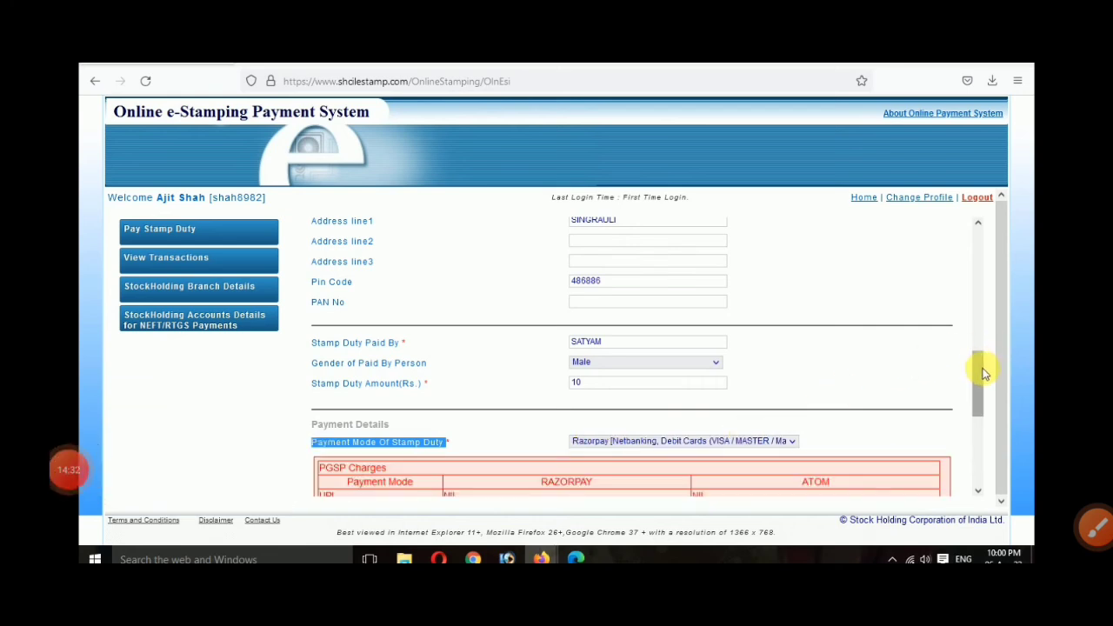
{"action": "left_click_drag", "start_coordinate": [981, 375], "coordinate": [980, 425]}
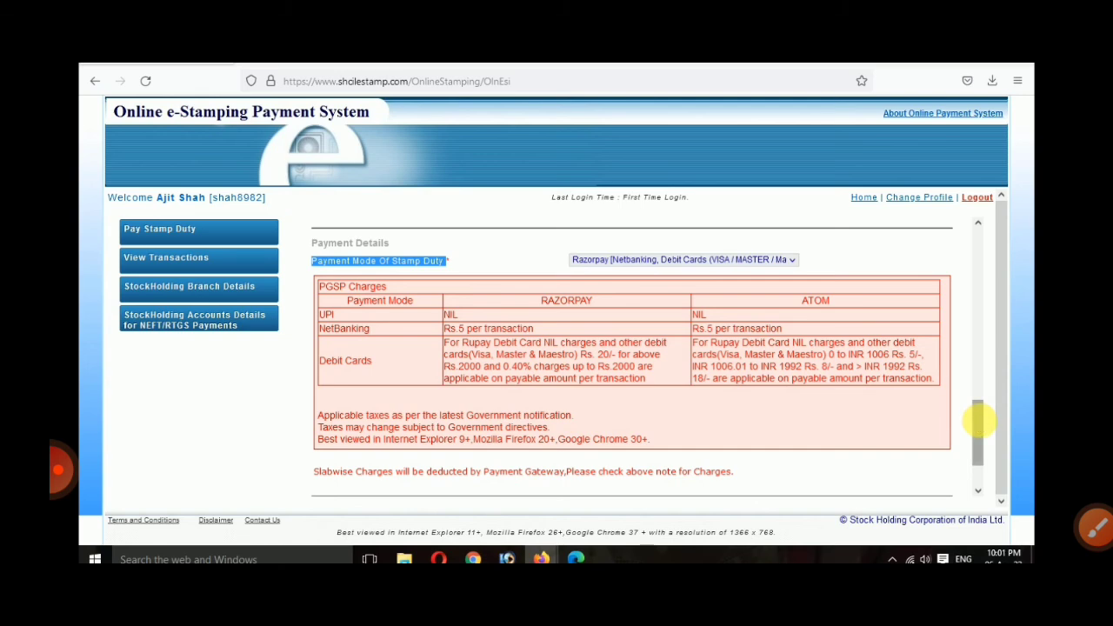
{"action": "scroll", "coordinate": [592, 409], "scroll_direction": "down", "scroll_amount": 2}
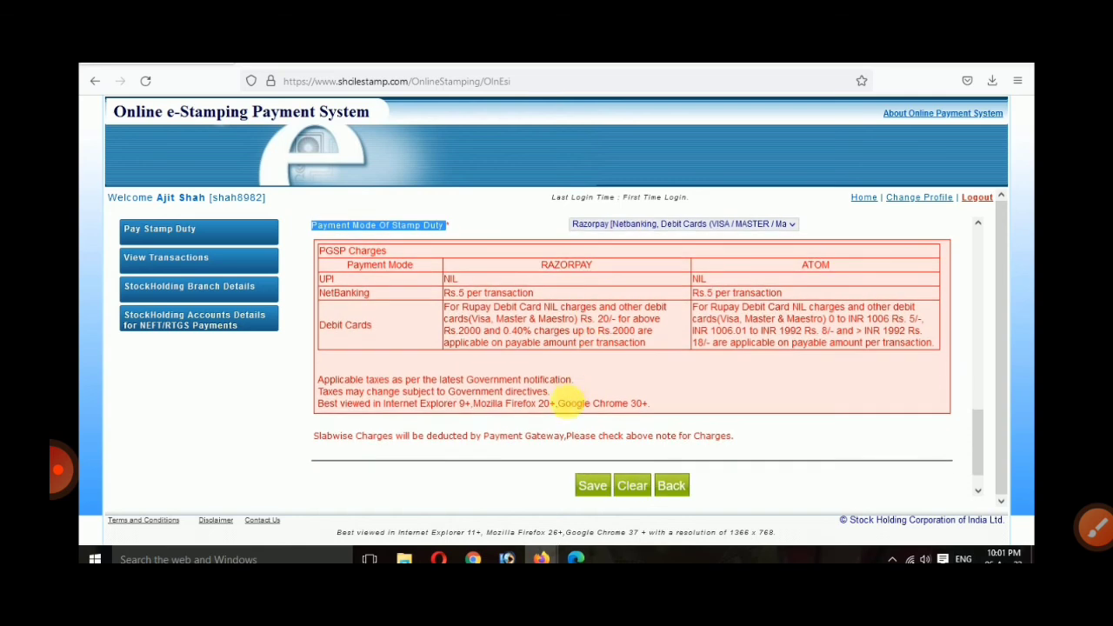
{"action": "left_click", "coordinate": [594, 465]}
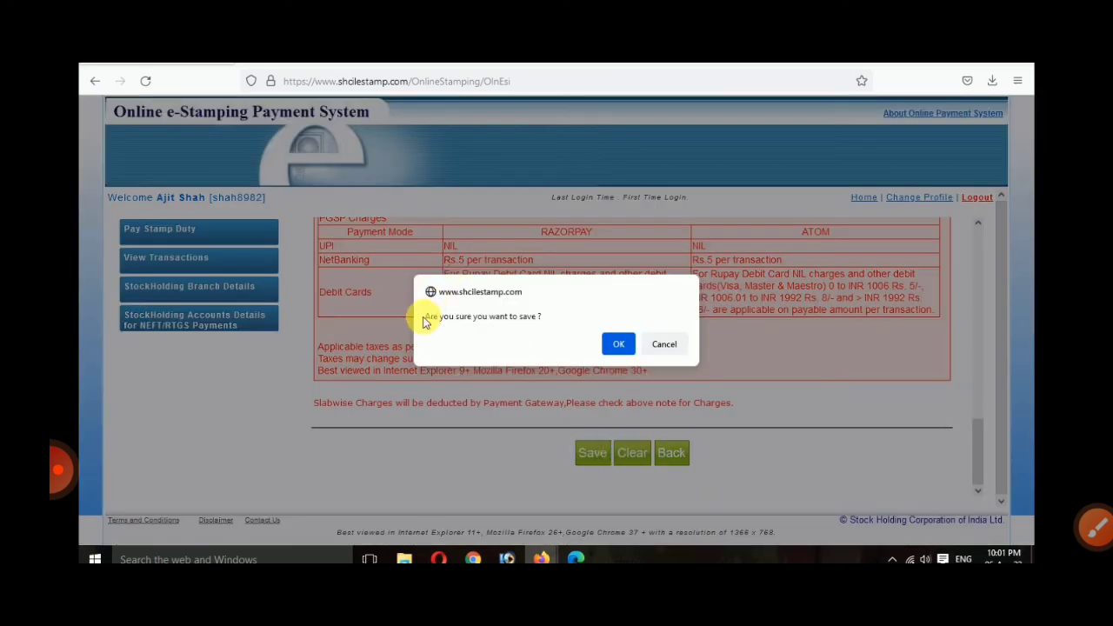
Step: Confirm the save, accept all Terms and Conditions, and proceed to payment
{"action": "left_click", "coordinate": [615, 344]}
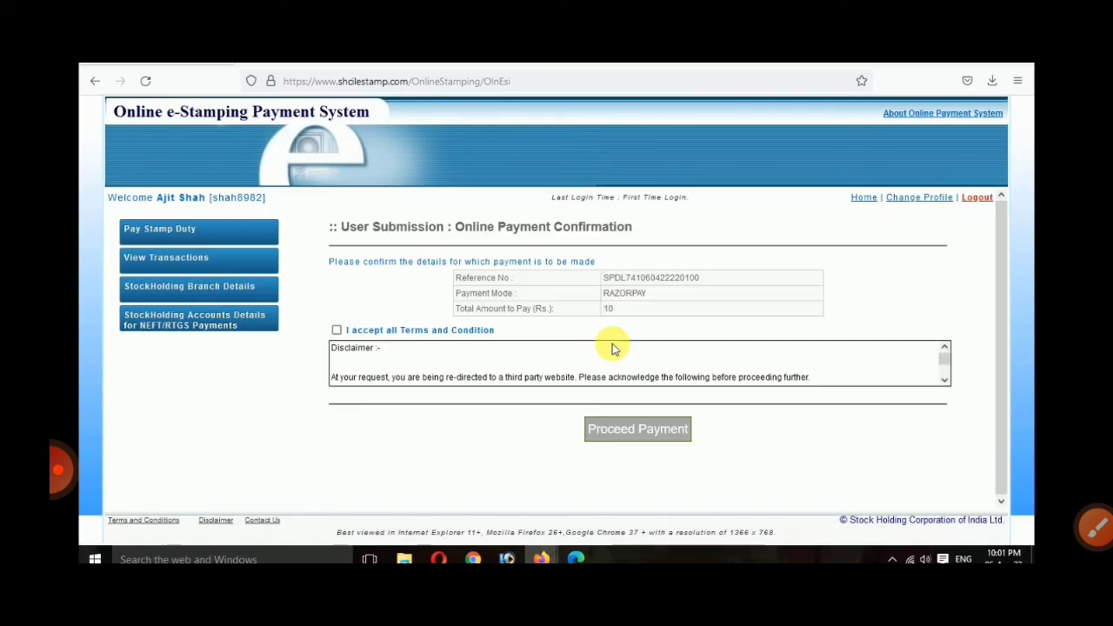
{"action": "double_click", "coordinate": [651, 278]}
{"action": "left_click", "coordinate": [335, 341]}
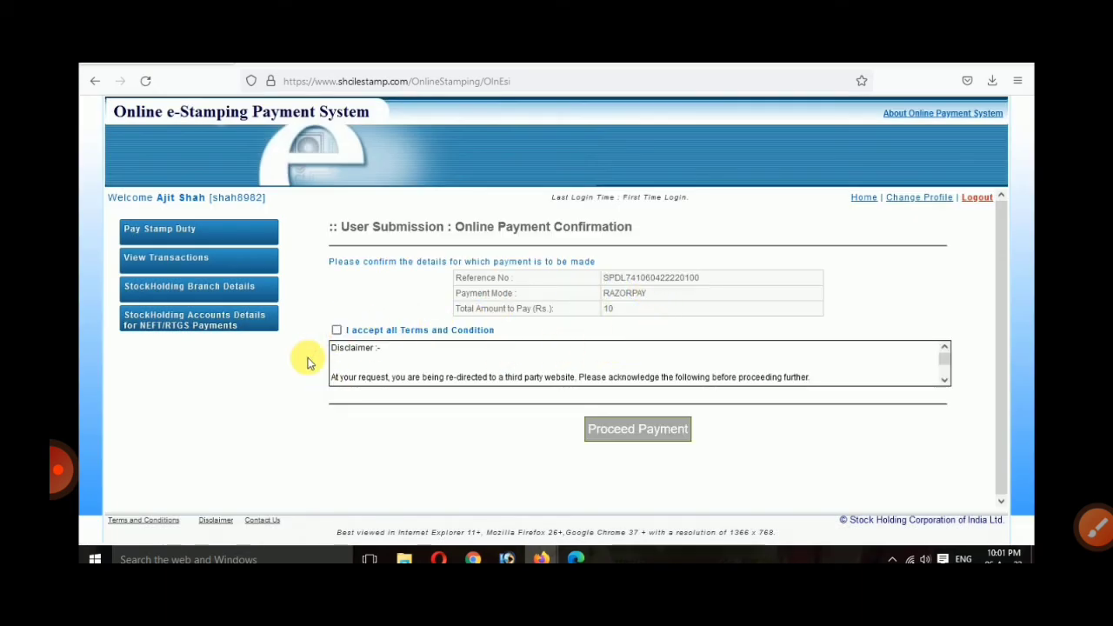
{"action": "left_click", "coordinate": [336, 331]}
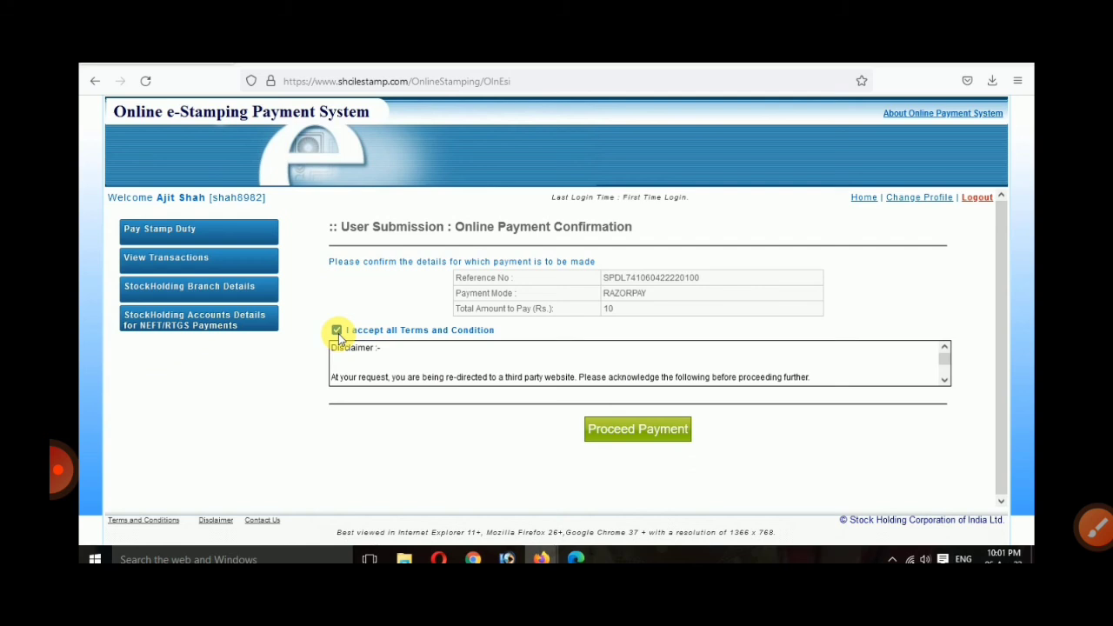
{"action": "left_click", "coordinate": [632, 435]}
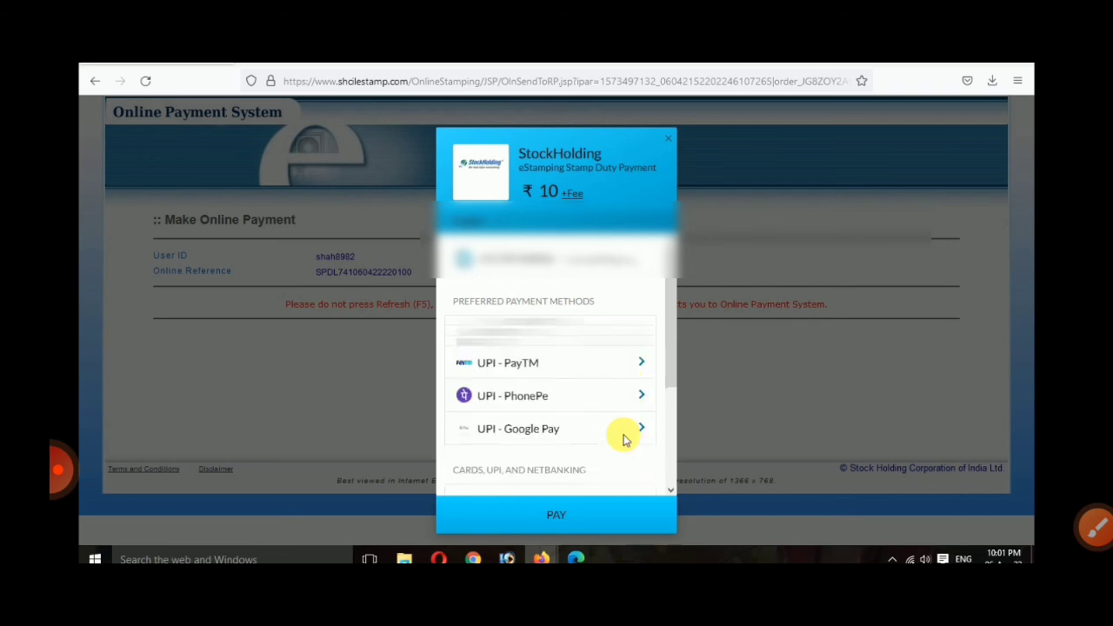
Step: In the Razorpay popup, choose UPI / QR and show the QR code to pay Rs 10
{"action": "scroll", "coordinate": [622, 440], "scroll_direction": "down", "scroll_amount": 1}
{"action": "scroll", "coordinate": [600, 337], "scroll_direction": "down", "scroll_amount": 1}
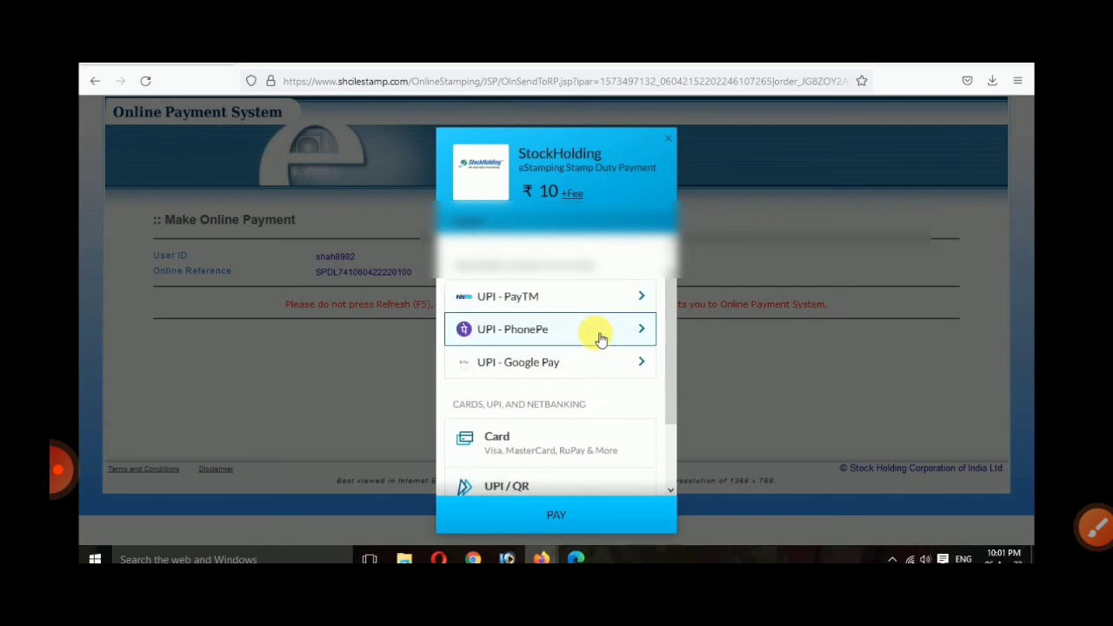
{"action": "scroll", "coordinate": [601, 447], "scroll_direction": "down", "scroll_amount": 2}
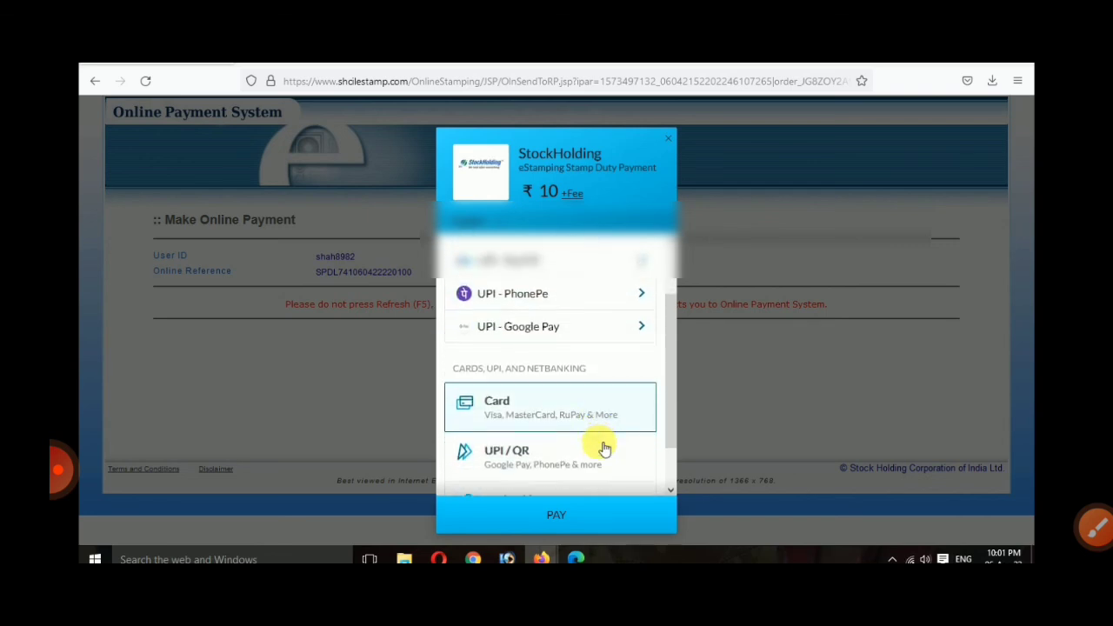
{"action": "scroll", "coordinate": [597, 458], "scroll_direction": "up", "scroll_amount": 1}
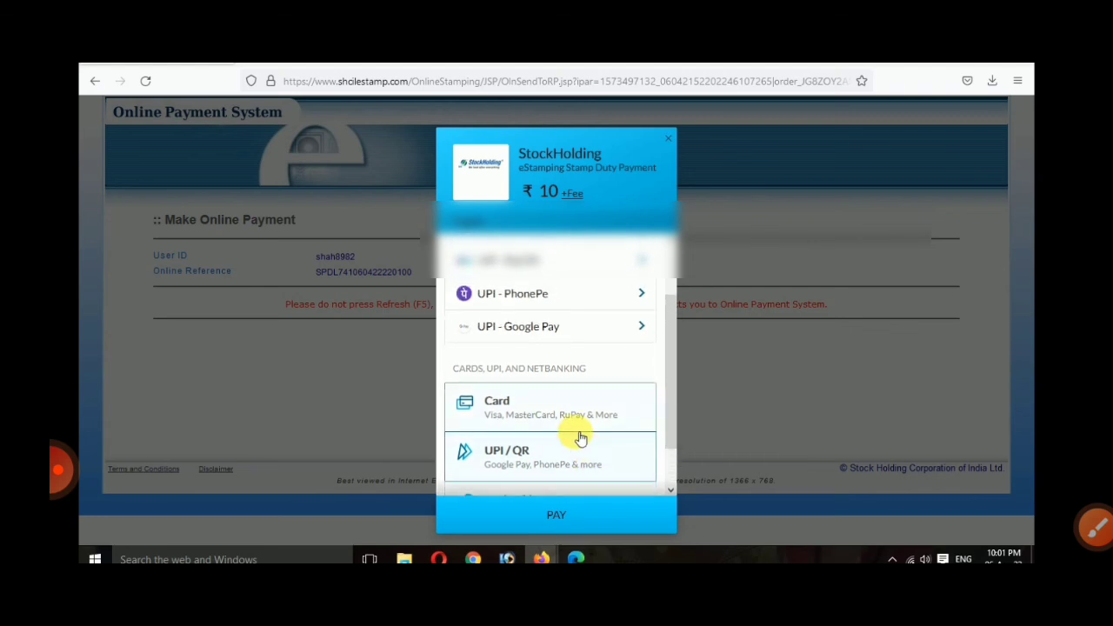
{"action": "scroll", "coordinate": [578, 433], "scroll_direction": "up", "scroll_amount": 1}
{"action": "scroll", "coordinate": [578, 422], "scroll_direction": "up", "scroll_amount": 1}
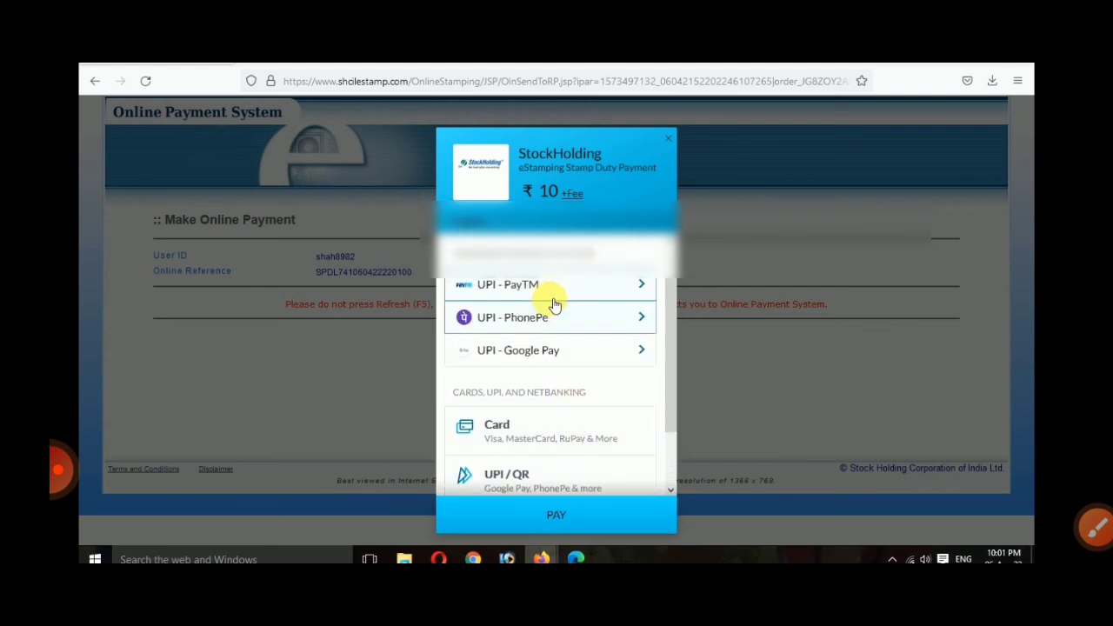
{"action": "scroll", "coordinate": [549, 360], "scroll_direction": "up", "scroll_amount": 1}
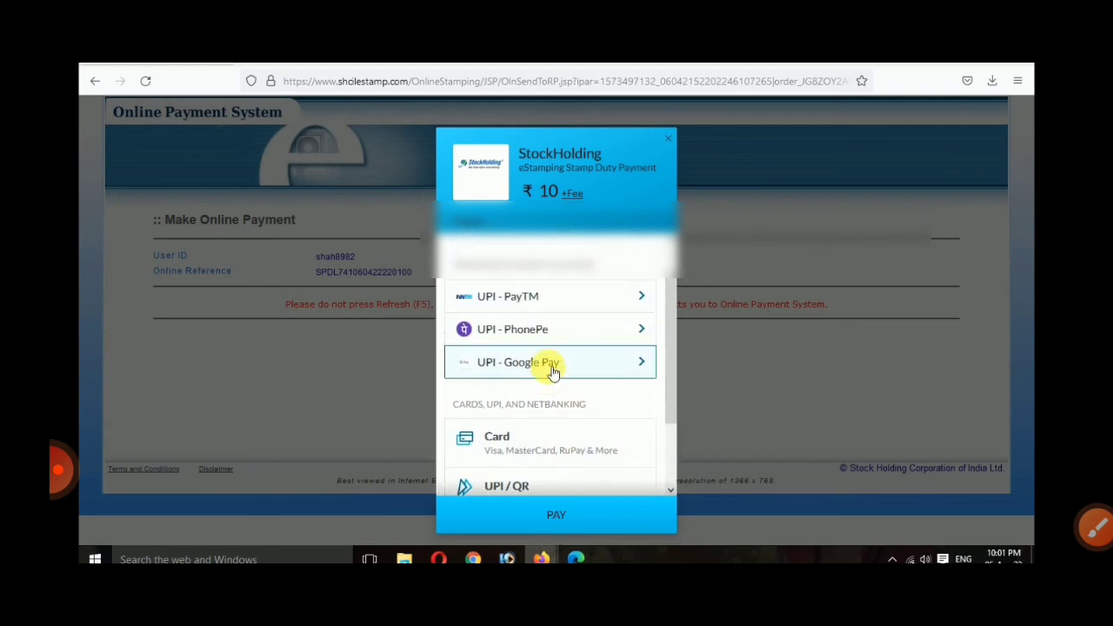
{"action": "scroll", "coordinate": [552, 370], "scroll_direction": "down", "scroll_amount": 1}
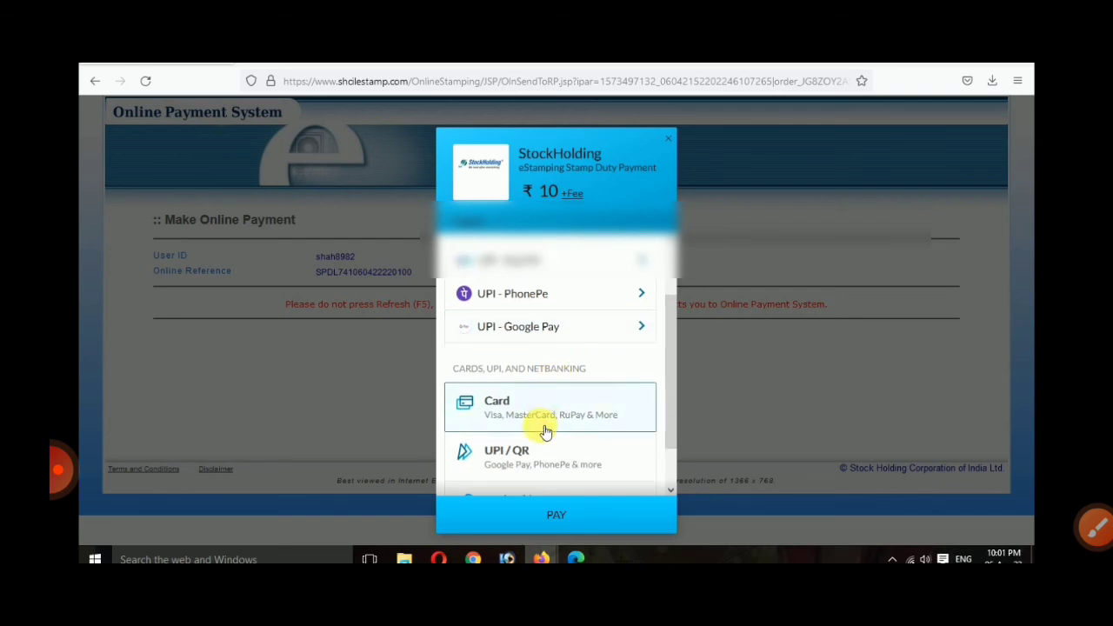
{"action": "left_click", "coordinate": [532, 461]}
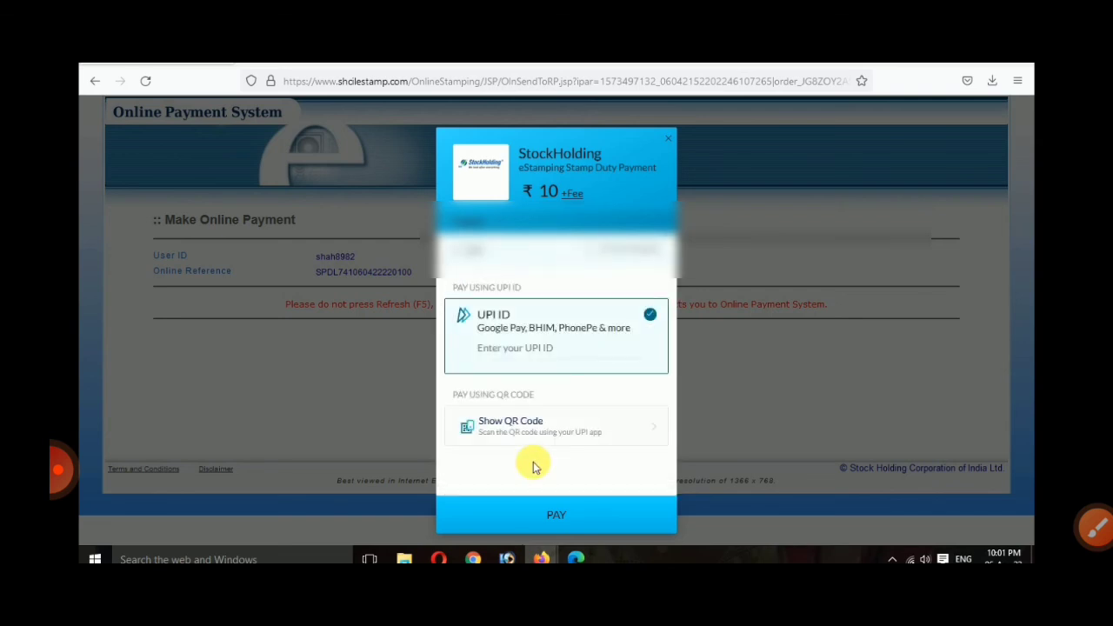
{"action": "left_click", "coordinate": [527, 433]}
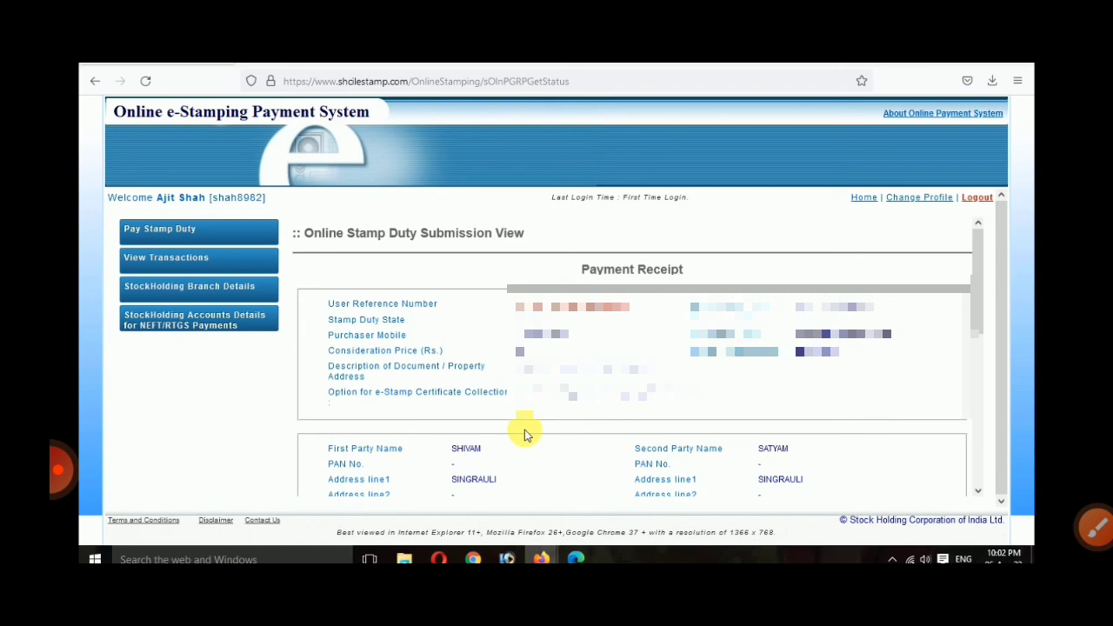
Step: Print the e-stamp certificate from the payment receipt and confirm the prompt
{"action": "scroll", "coordinate": [525, 435], "scroll_direction": "down", "scroll_amount": 5}
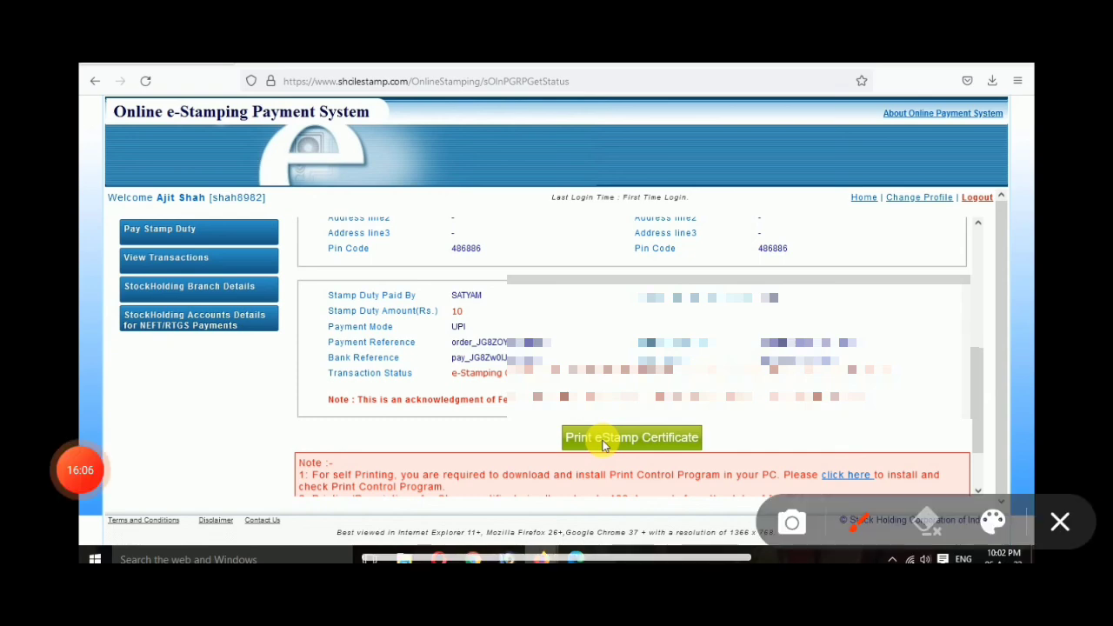
{"action": "mouse_move", "coordinate": [653, 370]}
{"action": "left_mouse_down"}
{"action": "mouse_move", "coordinate": [598, 371]}
{"action": "mouse_move", "coordinate": [677, 387]}
{"action": "mouse_move", "coordinate": [625, 379]}
{"action": "left_mouse_up"}
{"action": "left_click", "coordinate": [1060, 521]}
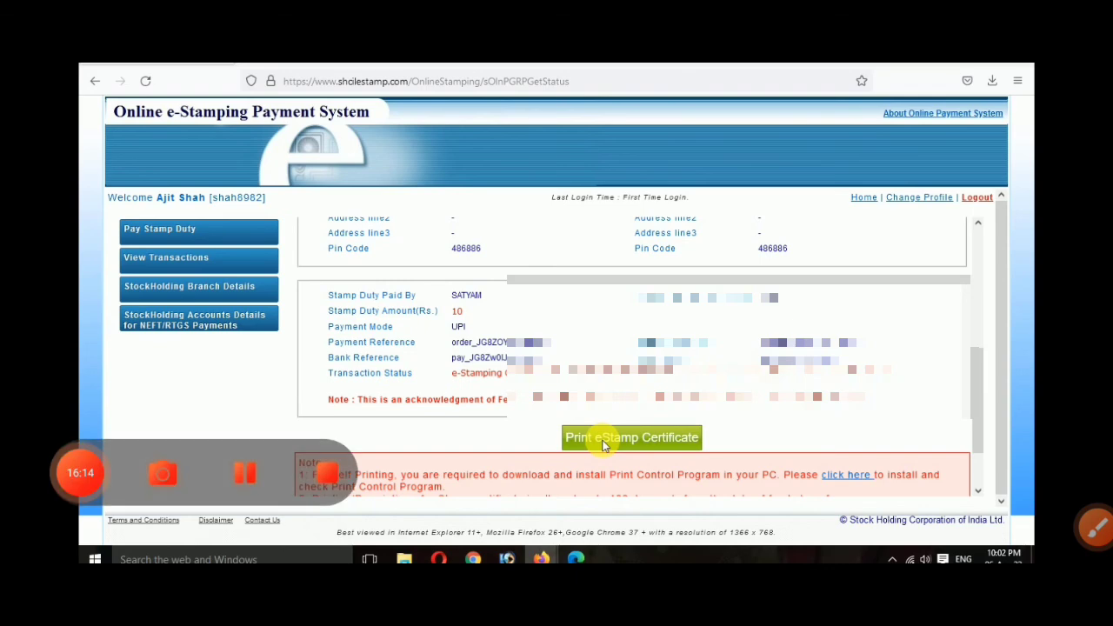
{"action": "left_click", "coordinate": [605, 443]}
{"action": "left_click", "coordinate": [622, 347]}
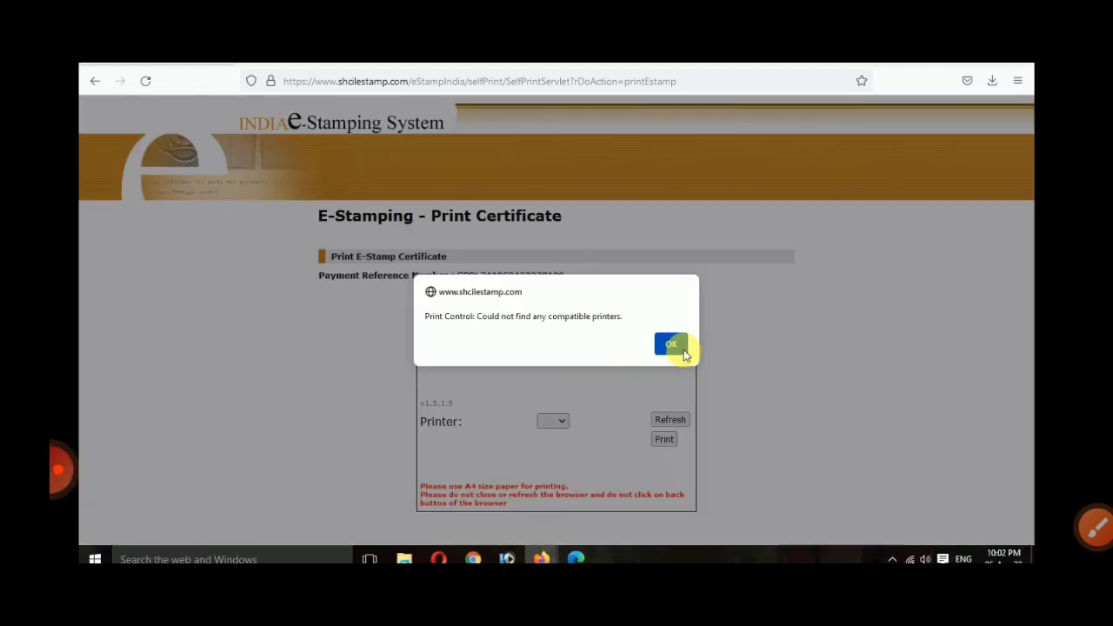
Step: Dismiss the no-compatible-printer alert and check the Printer dropdown for an available printer
{"action": "left_click", "coordinate": [683, 350]}
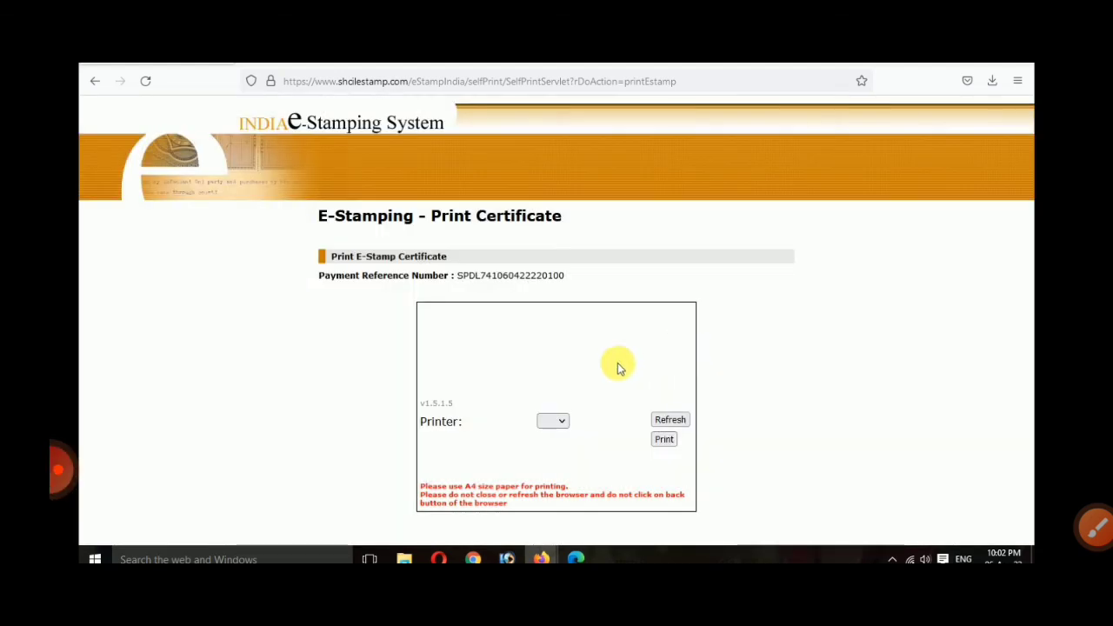
{"action": "left_click", "coordinate": [552, 422]}
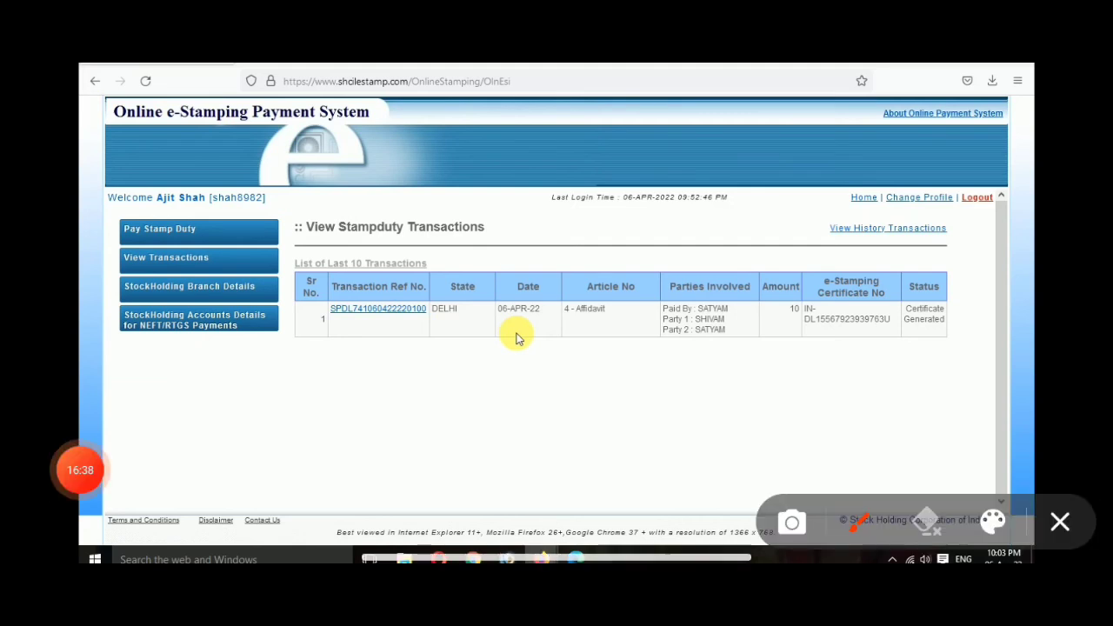
{"action": "left_click_drag", "start_coordinate": [211, 252], "coordinate": [280, 230]}
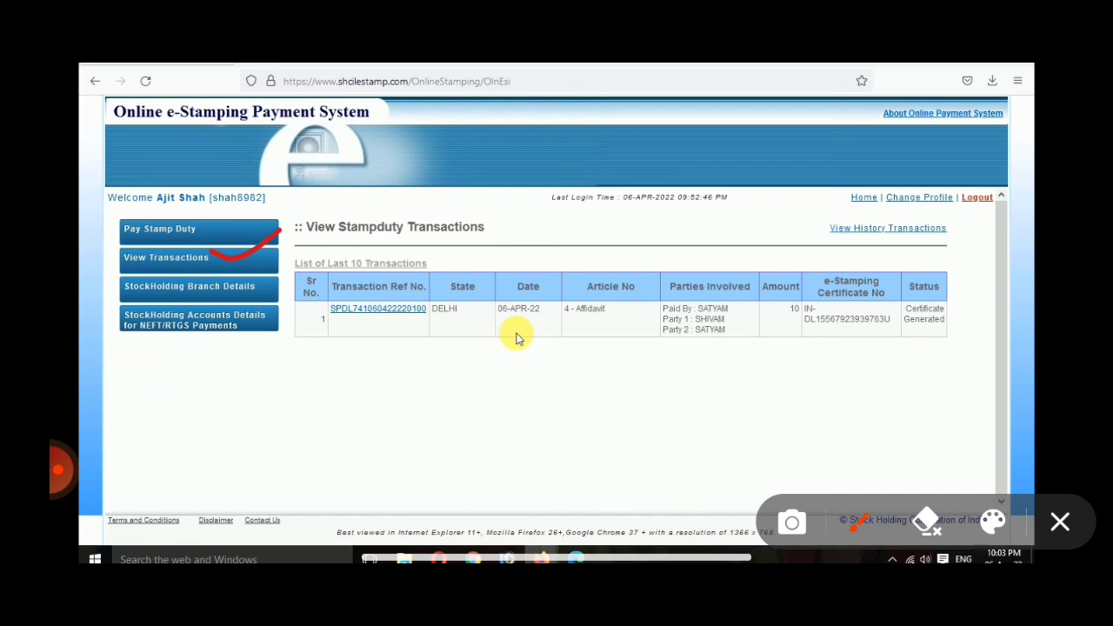
{"action": "mouse_move", "coordinate": [398, 266]}
{"action": "left_mouse_down"}
{"action": "mouse_move", "coordinate": [361, 364]}
{"action": "mouse_move", "coordinate": [352, 276]}
{"action": "left_mouse_up"}
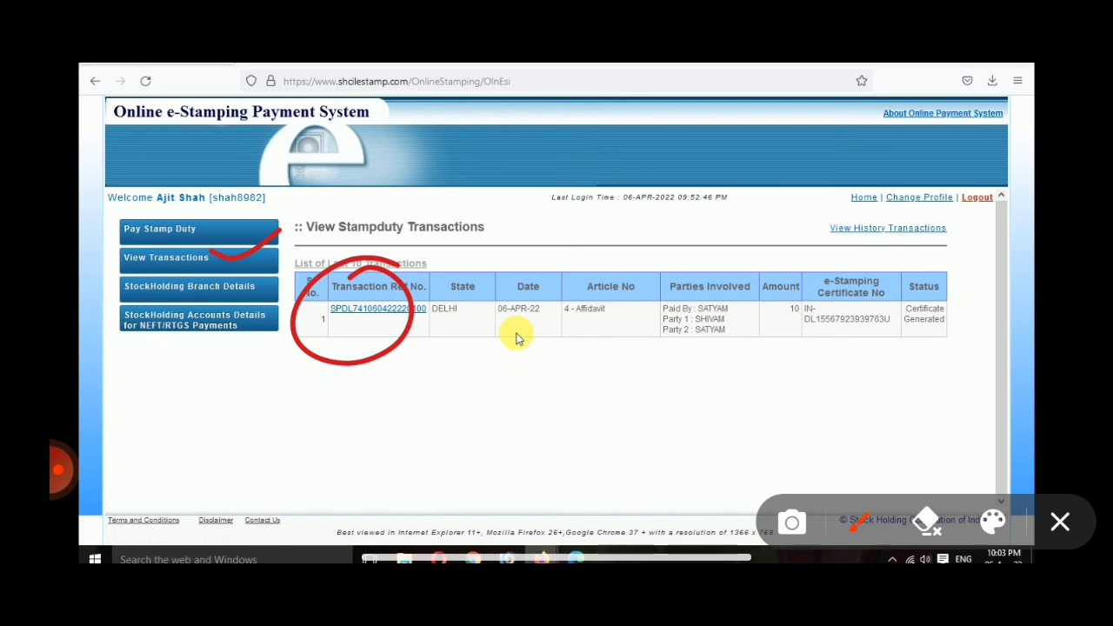
{"action": "left_click", "coordinate": [1060, 522]}
{"action": "left_click", "coordinate": [58, 469]}
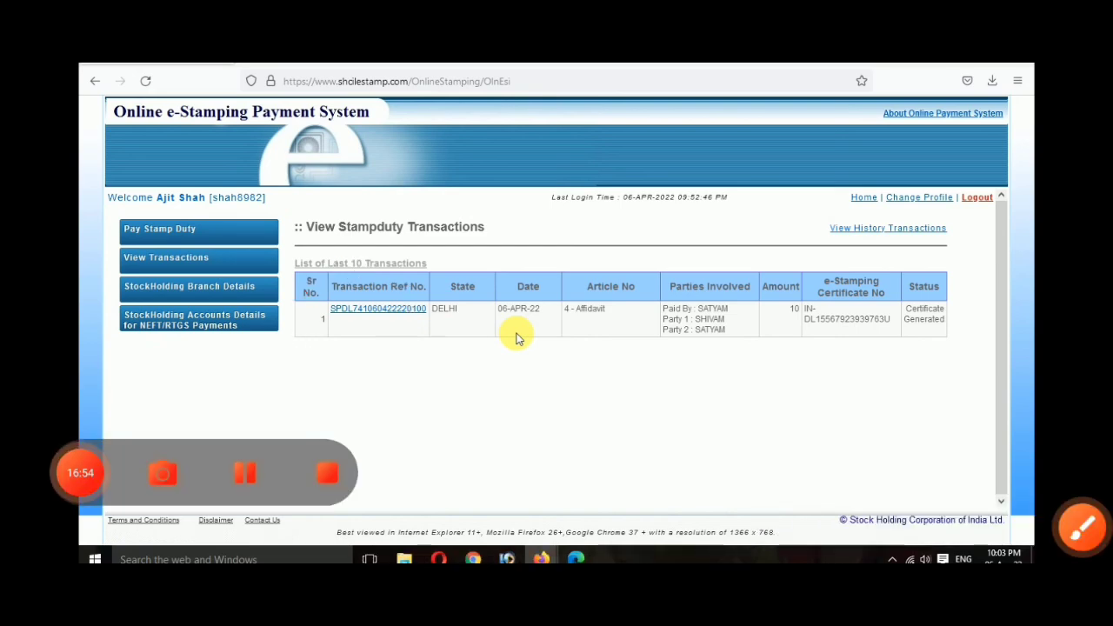